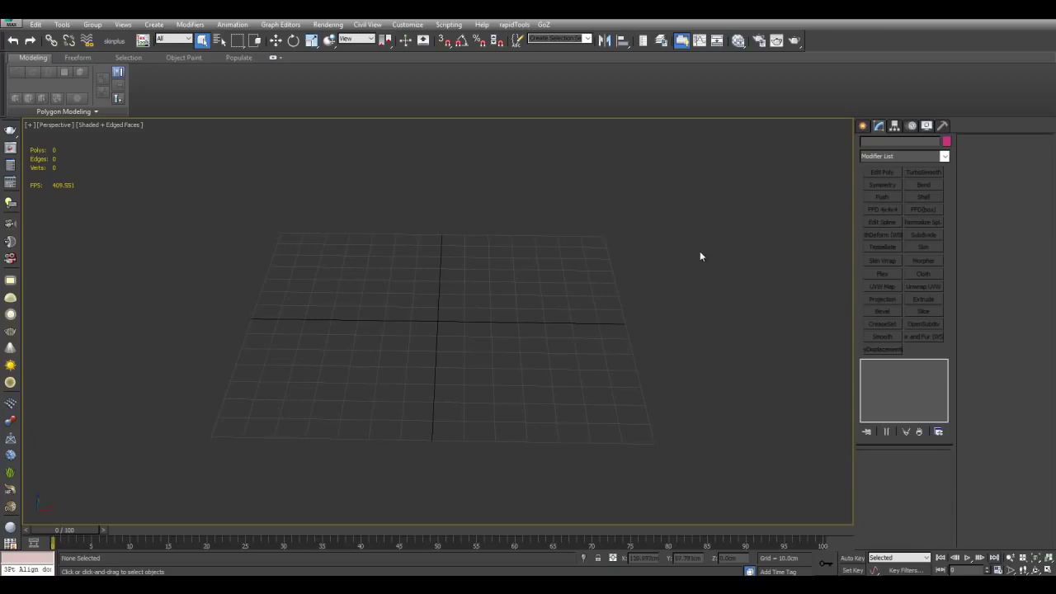
Create a cylinder with a radius of about 11 cm near the centre of the grid.
{"action": "scroll", "coordinate": [767, 254], "scroll_direction": "up", "scroll_amount": 1}
{"action": "left_click", "coordinate": [863, 126]}
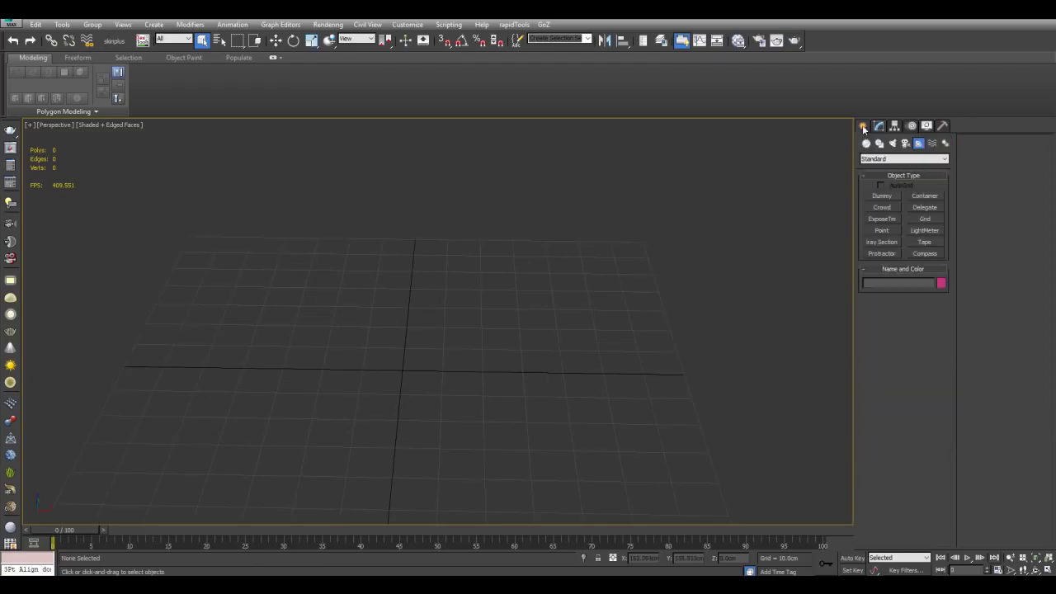
{"action": "left_click", "coordinate": [866, 144]}
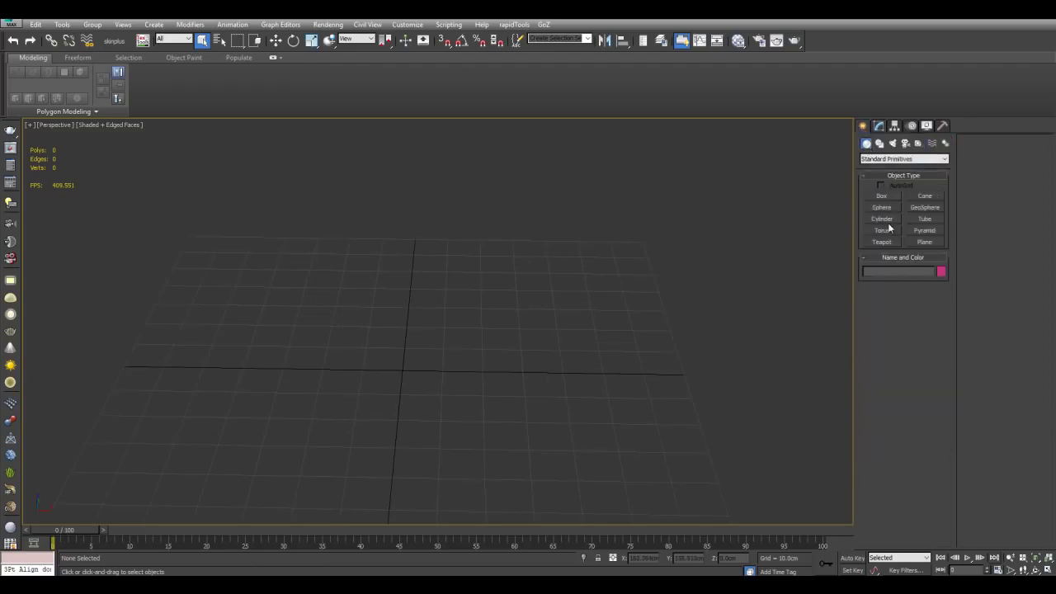
{"action": "left_click", "coordinate": [882, 220]}
{"action": "left_click_drag", "start_coordinate": [412, 383], "coordinate": [458, 389]}
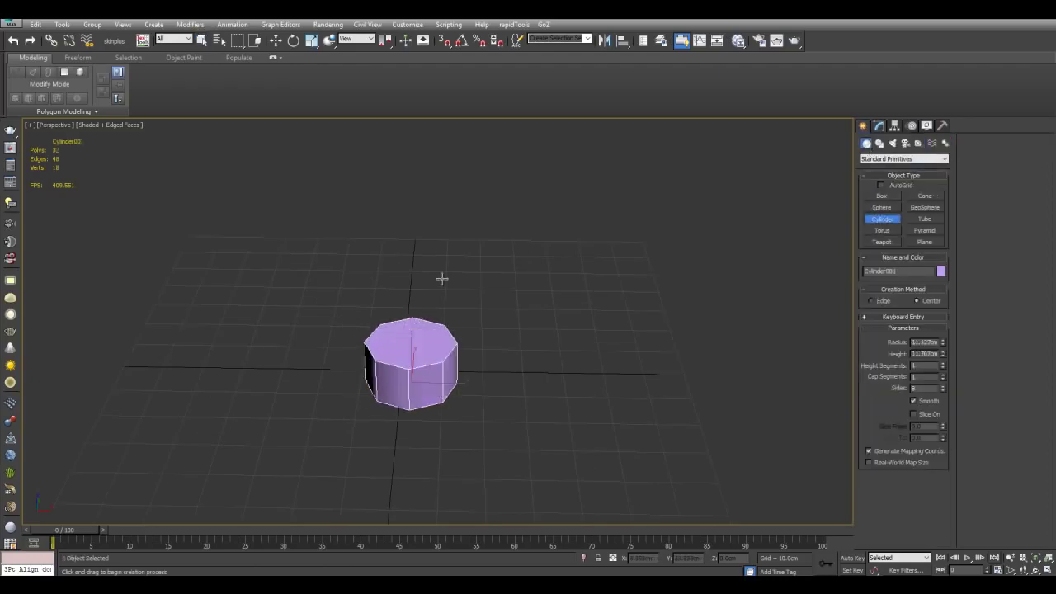
{"action": "left_click", "coordinate": [451, 198]}
{"action": "right_click", "coordinate": [450, 196]}
Add an Edit Poly modifier to the cylinder and bevel its top polygon upward and inward into a taper.
{"action": "left_click", "coordinate": [878, 125]}
{"action": "left_click", "coordinate": [881, 171]}
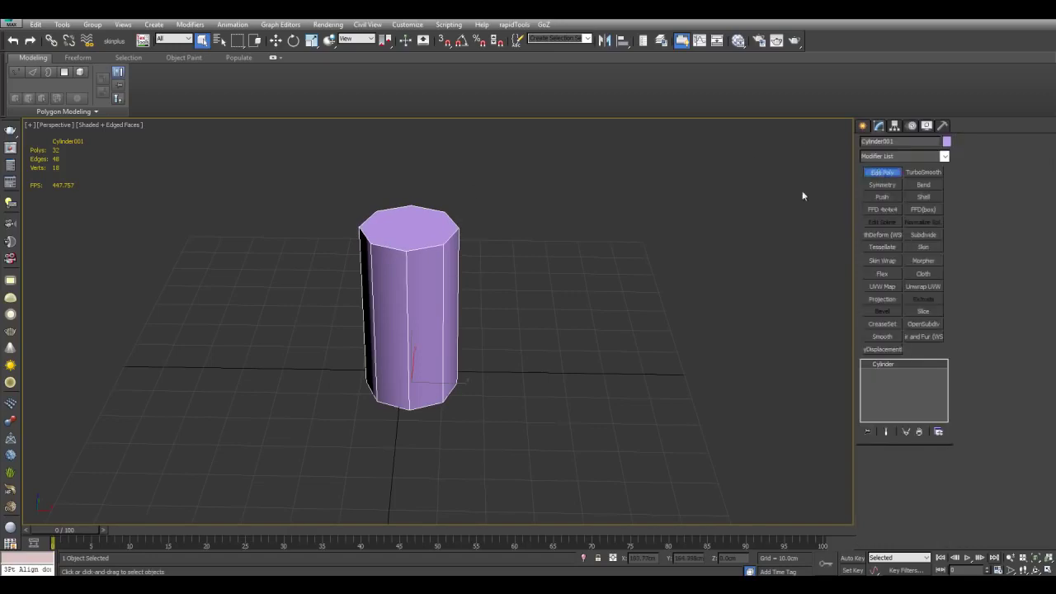
{"action": "key", "text": "4"}
{"action": "left_click", "coordinate": [415, 229]}
{"action": "left_click_drag", "start_coordinate": [414, 229], "coordinate": [412, 184]}
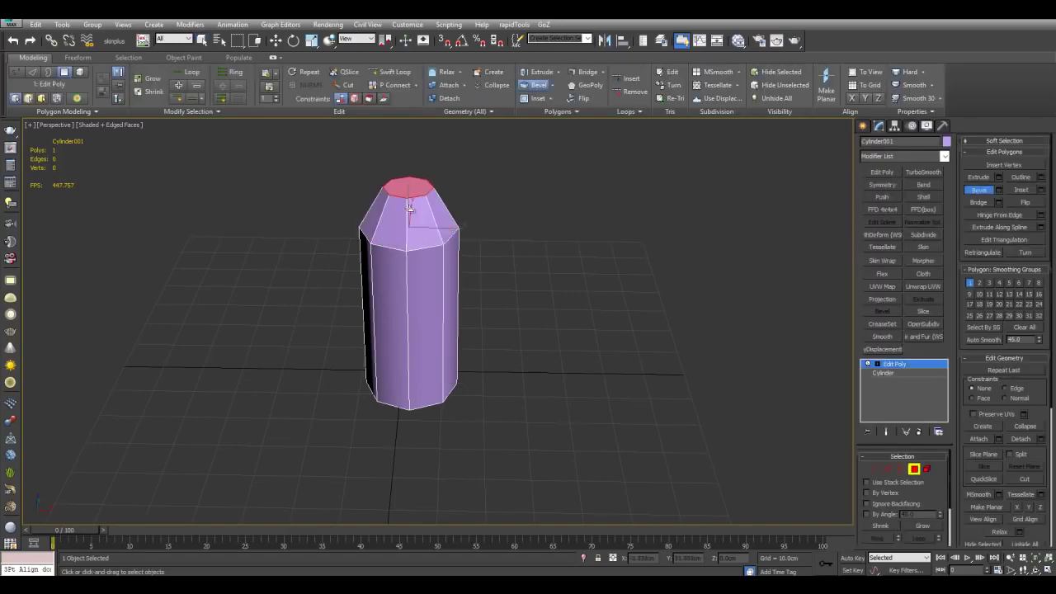
{"action": "left_click", "coordinate": [419, 220]}
{"action": "right_click", "coordinate": [421, 221]}
{"action": "scroll", "coordinate": [448, 256], "scroll_direction": "down", "scroll_amount": 3}
{"action": "key", "text": "4"}
Try moving the tapered cylinder up and sideways from the grid centre.
{"action": "key", "text": "w"}
{"action": "middle_click_drag", "start_coordinate": [525, 289], "coordinate": [518, 253], "text": "alt"}
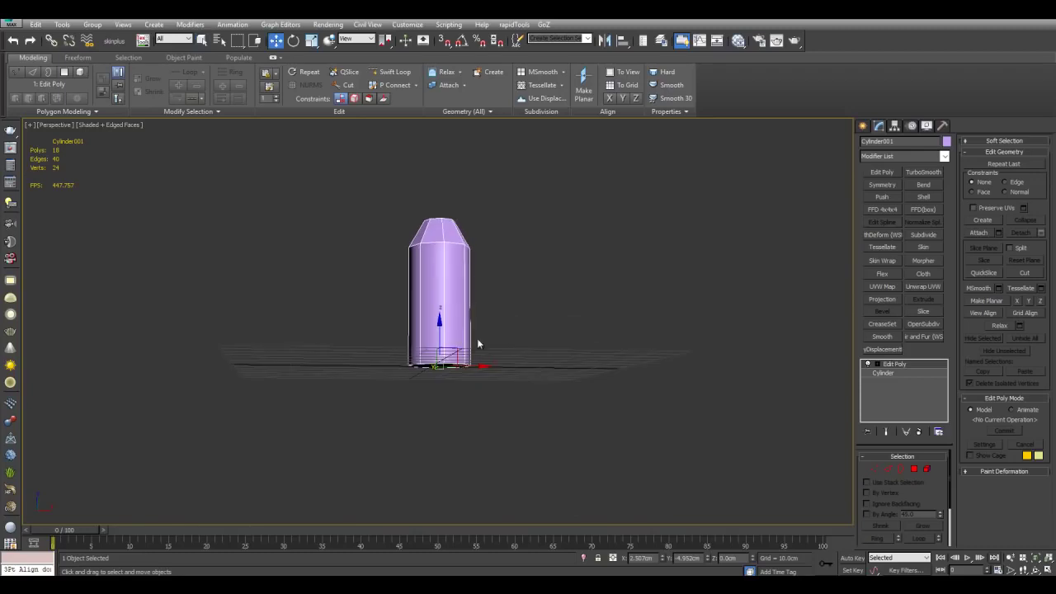
{"action": "left_click_drag", "start_coordinate": [445, 355], "coordinate": [519, 274]}
{"action": "middle_click_drag", "start_coordinate": [518, 275], "coordinate": [544, 260], "text": "alt"}
{"action": "key", "text": "r"}
{"action": "key", "text": "w"}
{"action": "scroll", "coordinate": [522, 303], "scroll_direction": "up", "scroll_amount": 5}
{"action": "scroll", "coordinate": [520, 305], "scroll_direction": "down", "scroll_amount": 3}
{"action": "middle_click_drag", "start_coordinate": [519, 306], "coordinate": [459, 345], "text": "alt"}
{"action": "middle_click_drag", "start_coordinate": [431, 222], "coordinate": [536, 313], "text": "alt"}
Try rotating the tapered cylinder about the pivot at its base.
{"action": "key", "text": "e"}
{"action": "middle_click_drag", "start_coordinate": [469, 341], "coordinate": [572, 346], "text": "alt"}
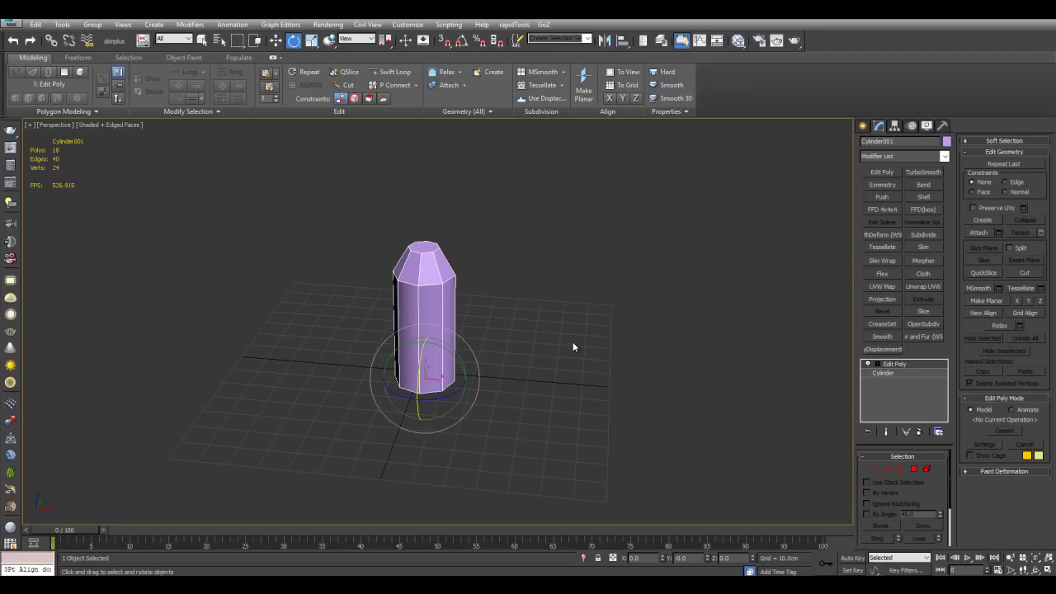
{"action": "scroll", "coordinate": [572, 342], "scroll_direction": "up", "scroll_amount": 3}
{"action": "middle_click_drag", "start_coordinate": [558, 371], "coordinate": [393, 422], "text": "alt"}
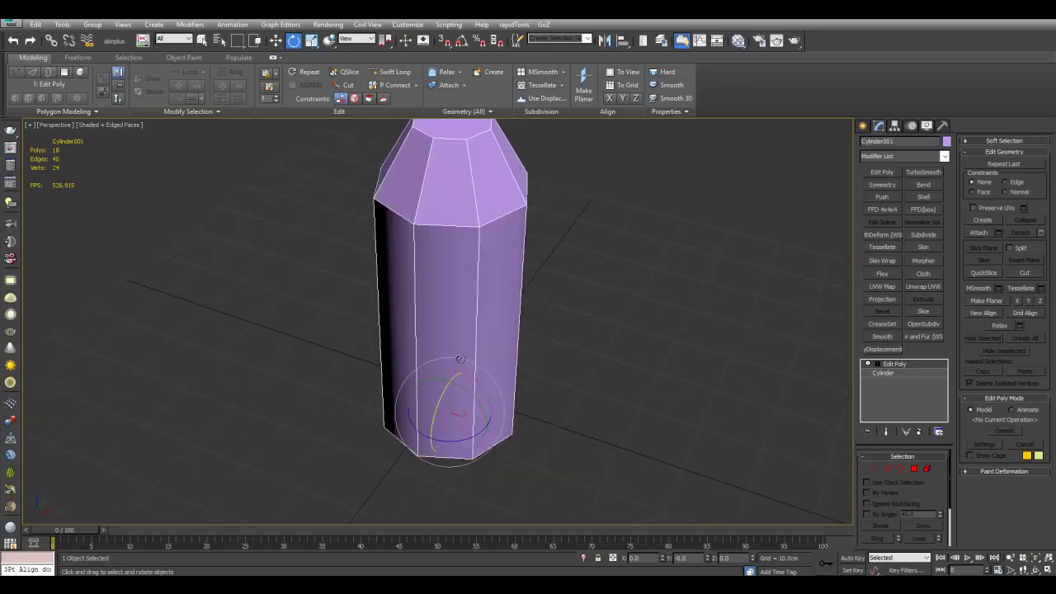
{"action": "left_click_drag", "start_coordinate": [461, 359], "coordinate": [481, 401]}
{"action": "scroll", "coordinate": [480, 401], "scroll_direction": "down", "scroll_amount": 4}
{"action": "middle_click_drag", "start_coordinate": [481, 401], "coordinate": [495, 367], "text": "alt"}
{"action": "key", "text": "w"}
{"action": "key", "text": "e"}
{"action": "left_click_drag", "start_coordinate": [483, 338], "coordinate": [501, 363]}
Try moving the cylinder once more and delete it from the scene.
{"action": "key", "text": "w"}
{"action": "middle_click_drag", "start_coordinate": [502, 356], "coordinate": [477, 394]}
{"action": "left_click_drag", "start_coordinate": [439, 386], "coordinate": [571, 219]}
{"action": "middle_click_drag", "start_coordinate": [571, 219], "coordinate": [562, 277]}
{"action": "scroll", "coordinate": [561, 279], "scroll_direction": "down", "scroll_amount": 5}
{"action": "middle_click_drag", "start_coordinate": [562, 281], "coordinate": [620, 306], "text": "alt"}
{"action": "key", "text": "Delete"}
Create a box about 20.5 cm long and 10.4 cm high at the centre of the grid.
{"action": "scroll", "coordinate": [620, 306], "scroll_direction": "up", "scroll_amount": 5}
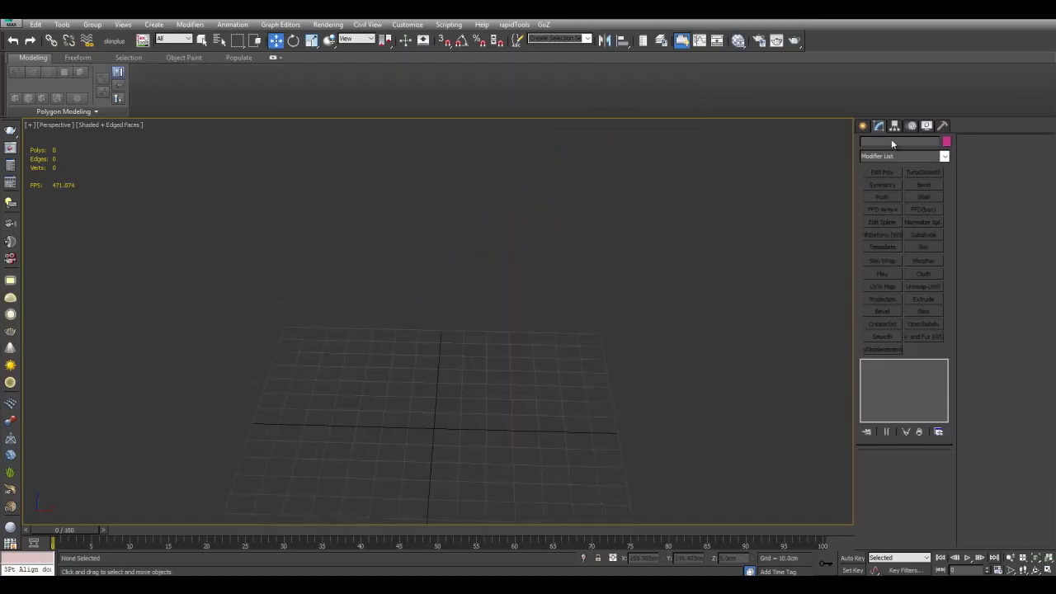
{"action": "left_click", "coordinate": [862, 126]}
{"action": "left_click", "coordinate": [882, 196]}
{"action": "scroll", "coordinate": [685, 257], "scroll_direction": "up", "scroll_amount": 3}
{"action": "middle_click_drag", "start_coordinate": [389, 434], "coordinate": [438, 328]}
{"action": "left_click_drag", "start_coordinate": [438, 327], "coordinate": [523, 391]}
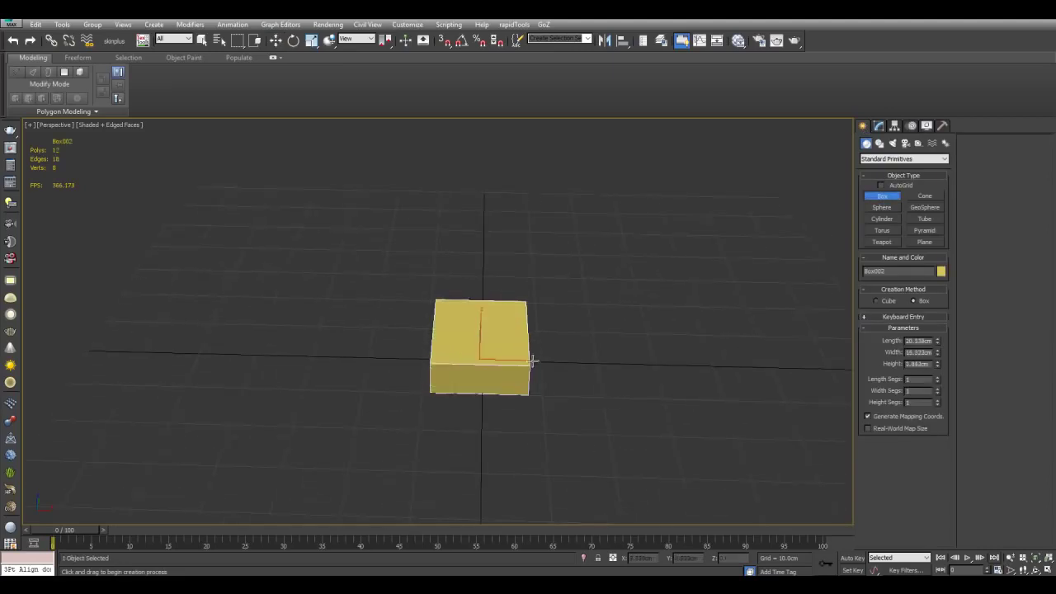
{"action": "left_click", "coordinate": [569, 311]}
{"action": "key", "text": "w"}
Set the box's length, width and height to 15 cm each.
{"action": "left_click", "coordinate": [879, 126]}
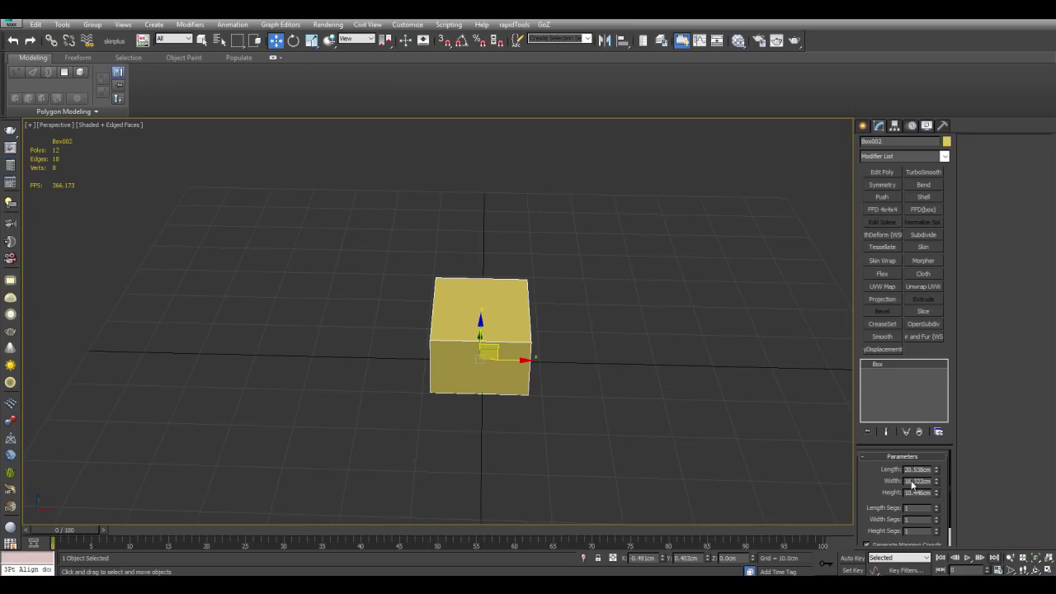
{"action": "type", "text": "10"}
{"action": "key", "text": "Tab"}
{"action": "type", "text": "15"}
{"action": "key", "text": "Tab"}
{"action": "type", "text": "15"}
{"action": "key", "text": "Return"}
{"action": "middle_click_drag", "start_coordinate": [700, 429], "coordinate": [696, 405]}
{"action": "scroll", "coordinate": [695, 405], "scroll_direction": "down", "scroll_amount": 2}
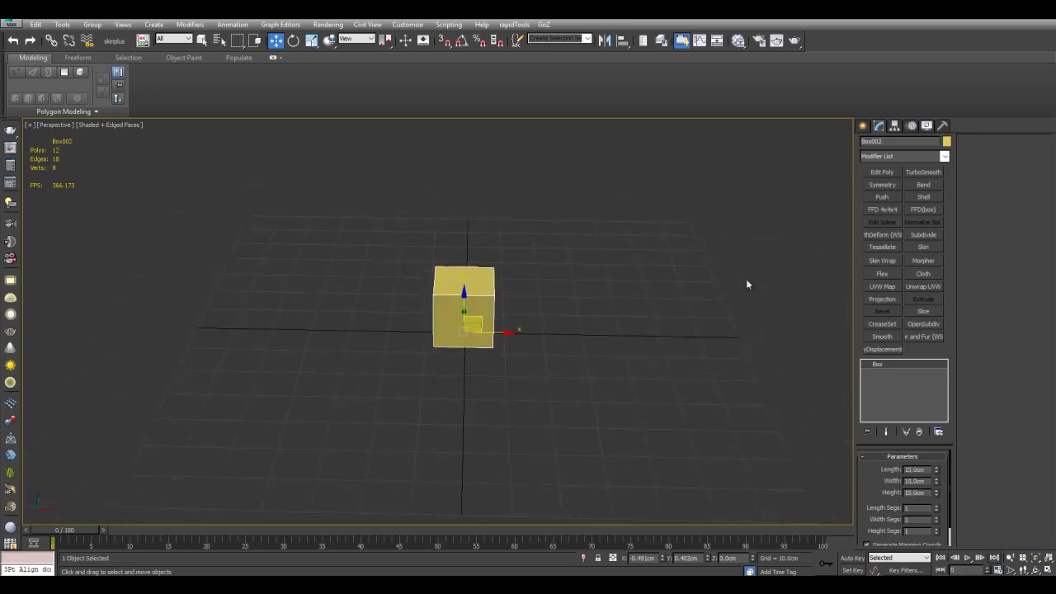
Change the box's object color to green and add an Edit Poly modifier.
{"action": "left_click", "coordinate": [946, 142]}
{"action": "left_click", "coordinate": [719, 164]}
{"action": "left_click", "coordinate": [788, 231]}
{"action": "left_click", "coordinate": [871, 175]}
{"action": "middle_click_drag", "start_coordinate": [577, 254], "coordinate": [605, 275], "text": "alt"}
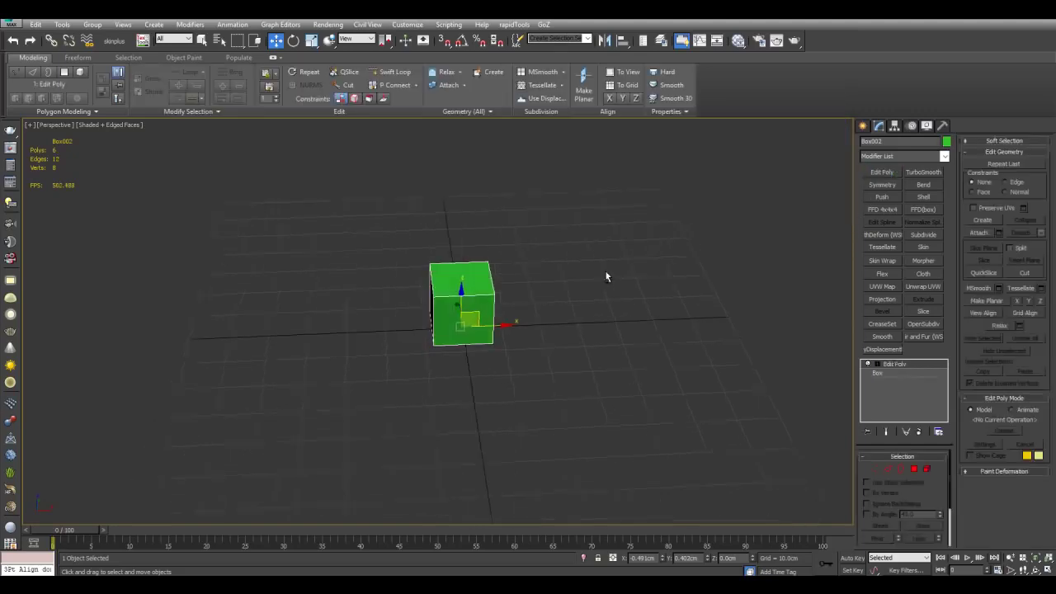
Connect the box's edge ring with a centre loop and move the front vertical edge outward to form a pointed front.
{"action": "scroll", "coordinate": [605, 274], "scroll_direction": "up", "scroll_amount": 3}
{"action": "key", "text": "2"}
{"action": "left_click", "coordinate": [508, 280]}
{"action": "key", "text": "alt+r"}
{"action": "key", "text": "ctrl+shift+e"}
{"action": "left_click", "coordinate": [622, 322]}
{"action": "left_click_drag", "start_coordinate": [470, 287], "coordinate": [477, 306]}
{"action": "scroll", "coordinate": [637, 341], "scroll_direction": "up", "scroll_amount": 3}
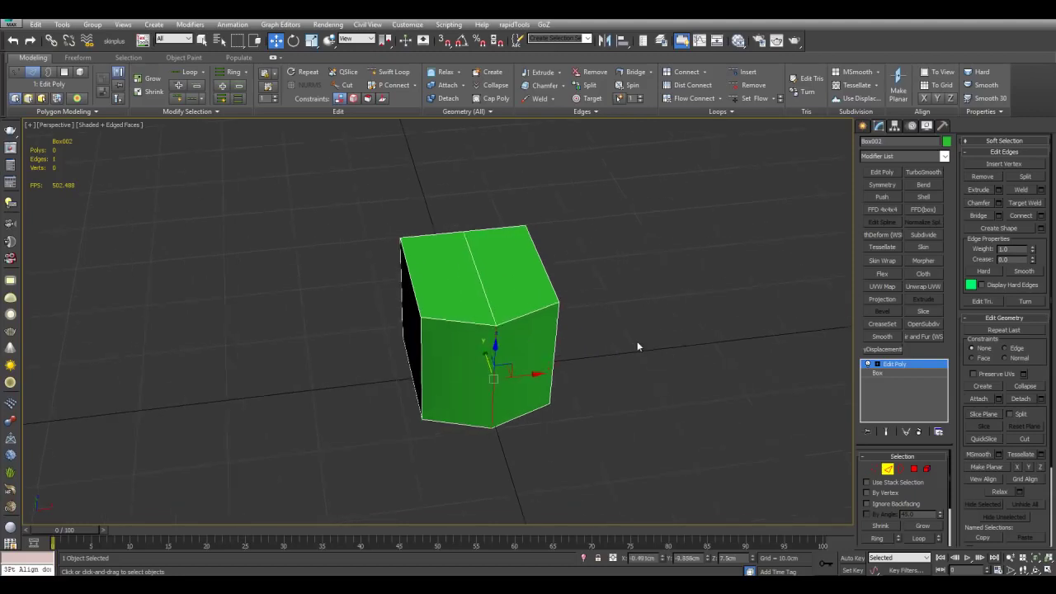
Select all polygons of the pointed box and leave polygon sub-object mode.
{"action": "key", "text": "4"}
{"action": "key", "text": "ctrl+a"}
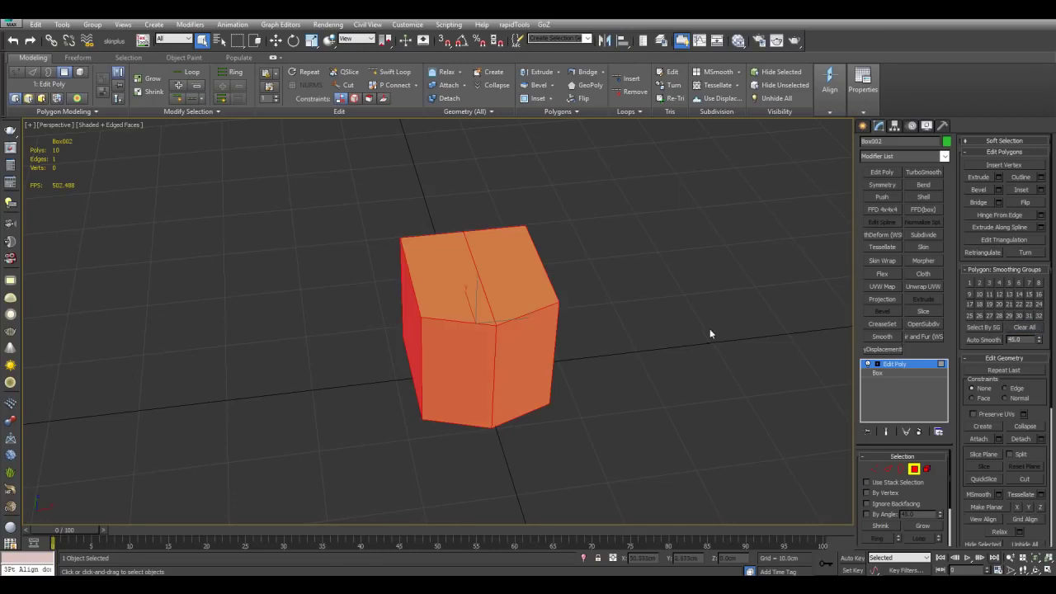
{"action": "key", "text": "4"}
{"action": "scroll", "coordinate": [710, 328], "scroll_direction": "down", "scroll_amount": 3}
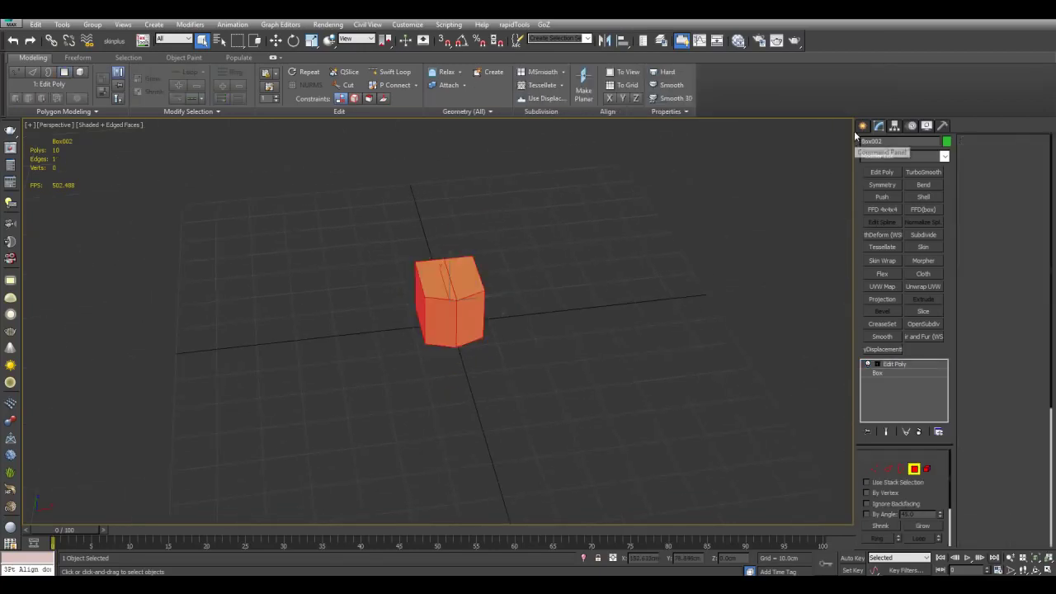
Create a grid helper beside the box, about 38.6 cm long and 36.4 cm wide.
{"action": "left_click", "coordinate": [863, 126]}
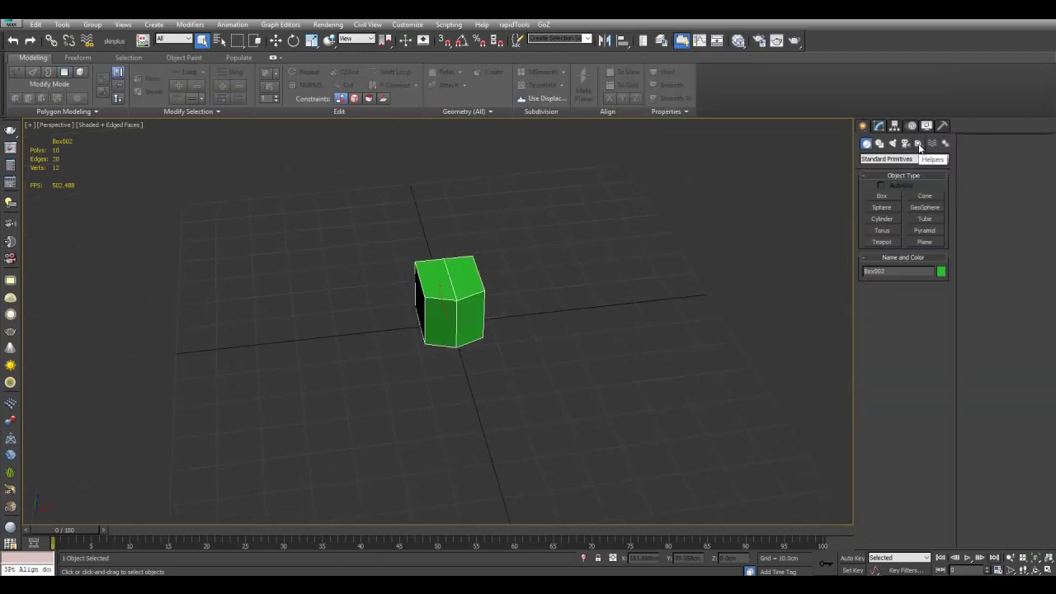
{"action": "left_click", "coordinate": [919, 144]}
{"action": "left_click", "coordinate": [914, 221]}
{"action": "middle_click_drag", "start_coordinate": [783, 255], "coordinate": [716, 276], "text": "alt"}
{"action": "middle_click_drag", "start_coordinate": [567, 311], "coordinate": [584, 296], "text": "alt"}
{"action": "left_click_drag", "start_coordinate": [540, 247], "coordinate": [720, 309]}
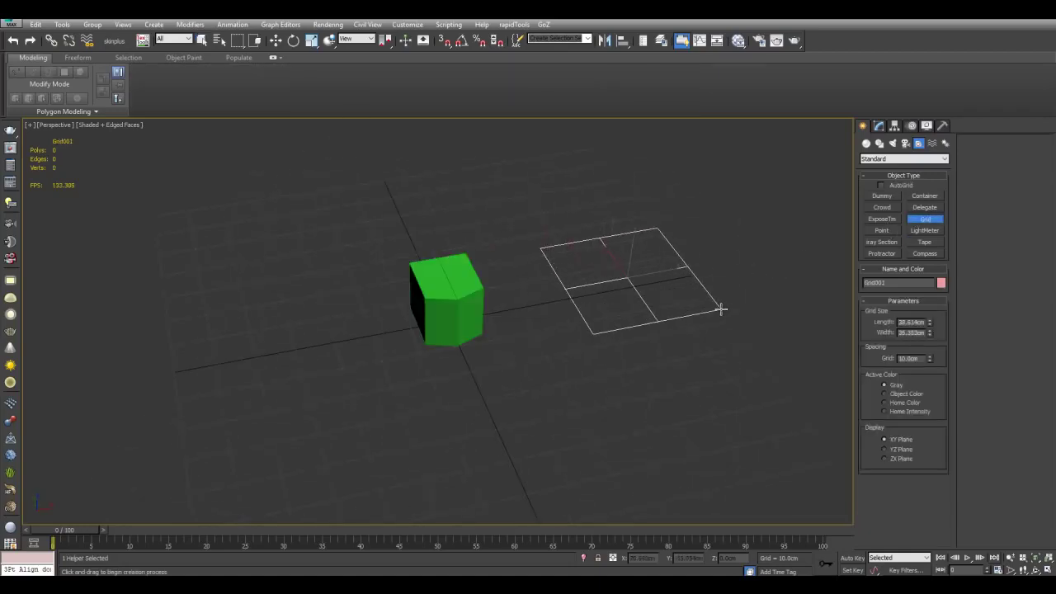
{"action": "right_click", "coordinate": [721, 306]}
Set the grid helper's length and width to 40 cm.
{"action": "left_click", "coordinate": [879, 126]}
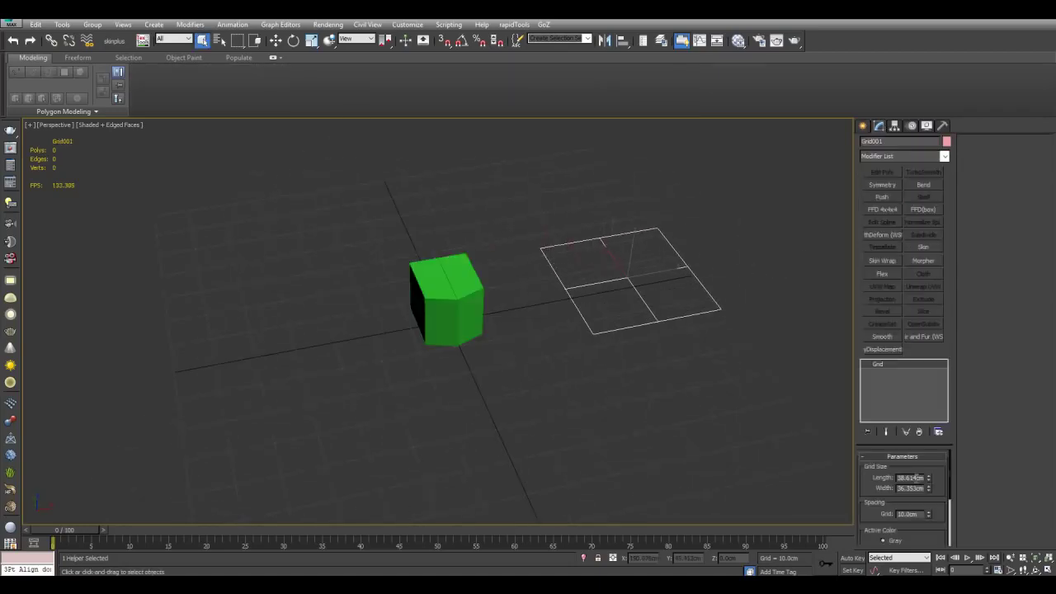
{"action": "key", "text": "Tab"}
{"action": "key", "text": "Return"}
Align the grid helper's position to the pointed green box.
{"action": "scroll", "coordinate": [587, 317], "scroll_direction": "up", "scroll_amount": 3}
{"action": "middle_click_drag", "start_coordinate": [584, 315], "coordinate": [578, 322]}
{"action": "middle_click_drag", "start_coordinate": [561, 282], "coordinate": [558, 290]}
{"action": "key", "text": "alt+a"}
{"action": "left_click", "coordinate": [456, 313]}
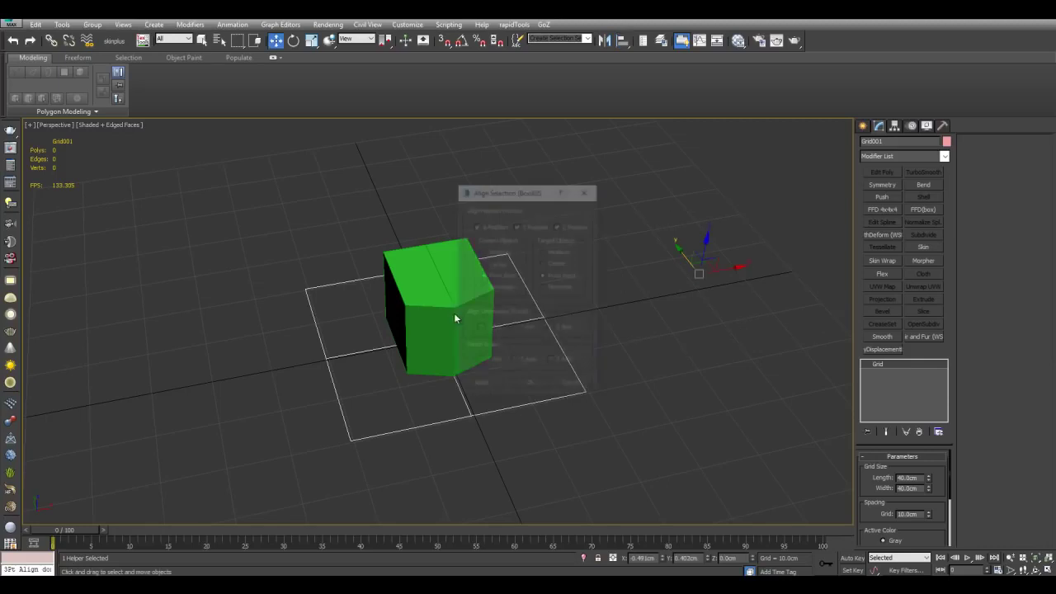
{"action": "left_click", "coordinate": [536, 389]}
{"action": "middle_click_drag", "start_coordinate": [570, 394], "coordinate": [528, 384], "text": "alt"}
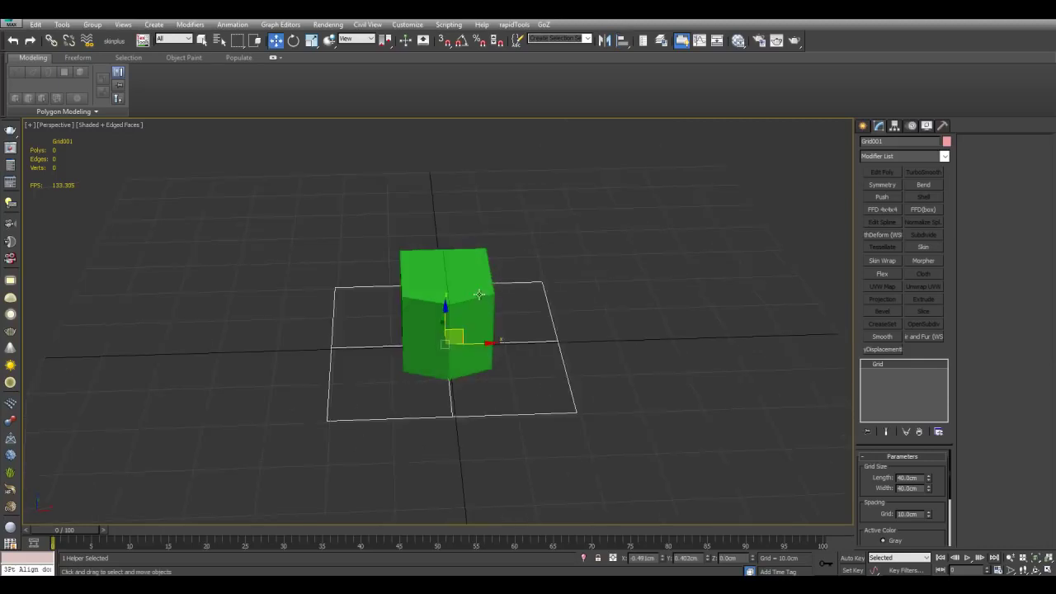
Rename the pointed green box as pivot.
{"action": "left_click", "coordinate": [474, 309]}
{"action": "type", "text": "pl"}
{"action": "type", "text": "vot"}
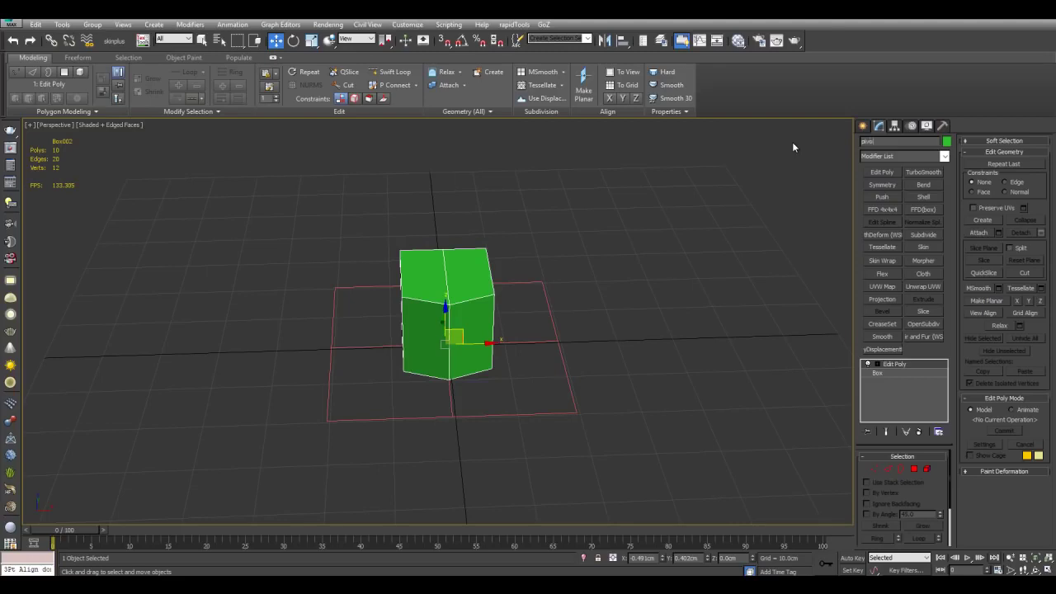
{"action": "key", "text": "Return"}
{"action": "middle_click_drag", "start_coordinate": [625, 155], "coordinate": [646, 176]}
Link the grid helper to the pointed box as its parent.
{"action": "left_click", "coordinate": [572, 208]}
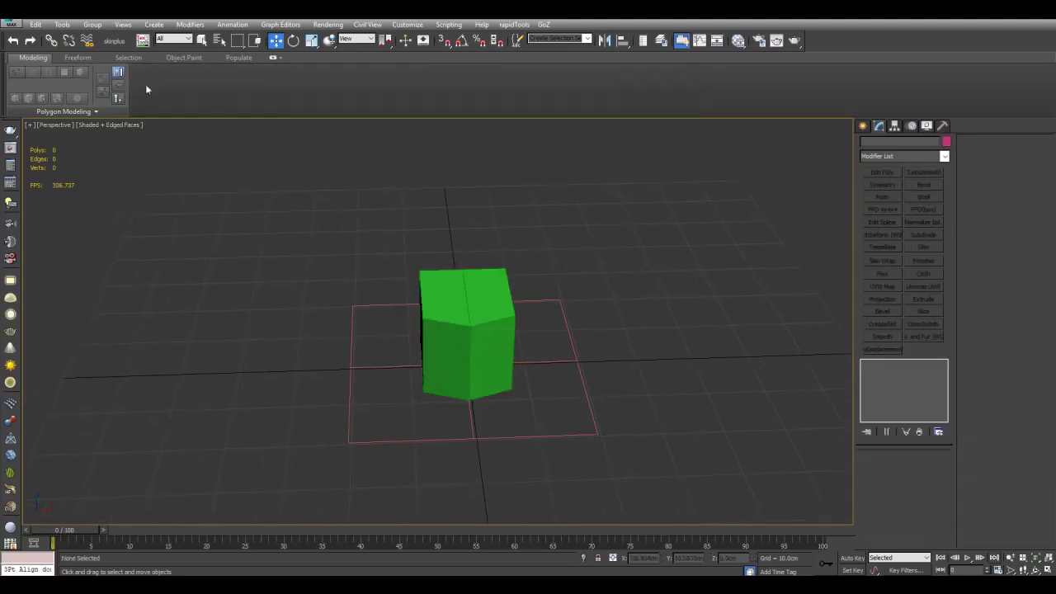
{"action": "left_click", "coordinate": [51, 41]}
{"action": "scroll", "coordinate": [606, 338], "scroll_direction": "up", "scroll_amount": 3}
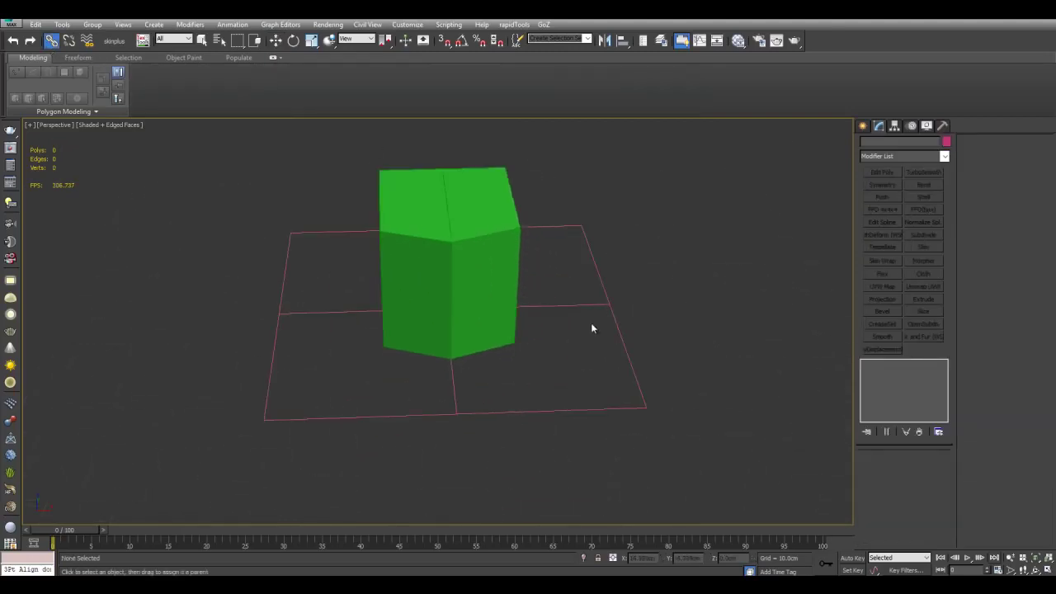
{"action": "left_click_drag", "start_coordinate": [605, 305], "coordinate": [543, 211]}
{"action": "left_click_drag", "start_coordinate": [469, 199], "coordinate": [468, 199]}
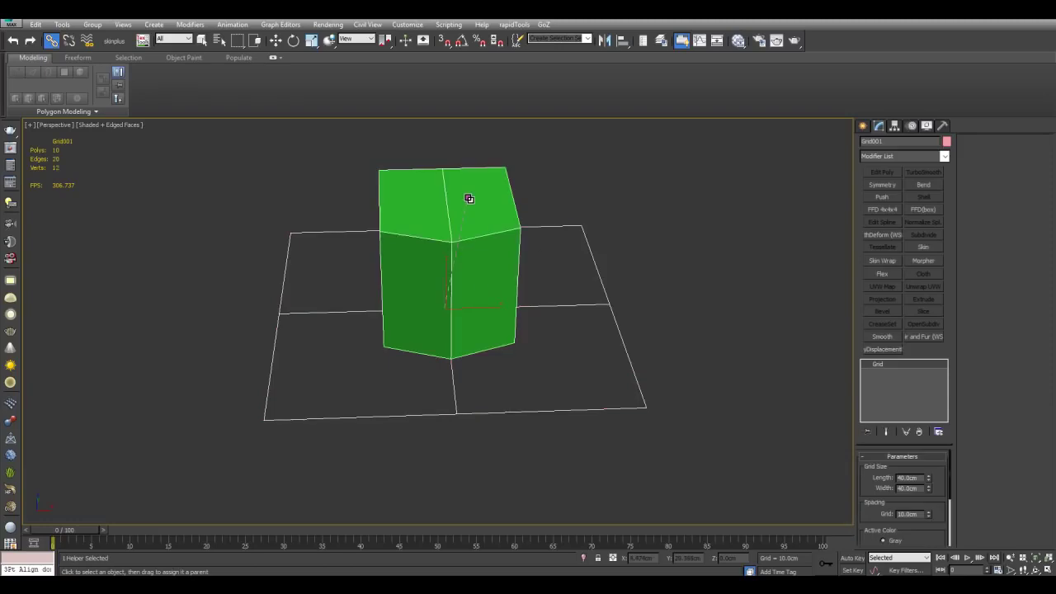
{"action": "middle_click_drag", "start_coordinate": [468, 199], "coordinate": [474, 210]}
Try rotating the pointed box to test whether the linked grid helper follows it.
{"action": "left_click", "coordinate": [473, 215]}
{"action": "scroll", "coordinate": [474, 227], "scroll_direction": "down", "scroll_amount": 3}
{"action": "key", "text": "e"}
{"action": "left_click_drag", "start_coordinate": [474, 232], "coordinate": [494, 290]}
{"action": "right_click", "coordinate": [493, 290]}
{"action": "key", "text": "q"}
Change the grid helper's object color to green.
{"action": "left_click", "coordinate": [550, 289]}
{"action": "left_click", "coordinate": [946, 142]}
{"action": "left_click", "coordinate": [715, 161]}
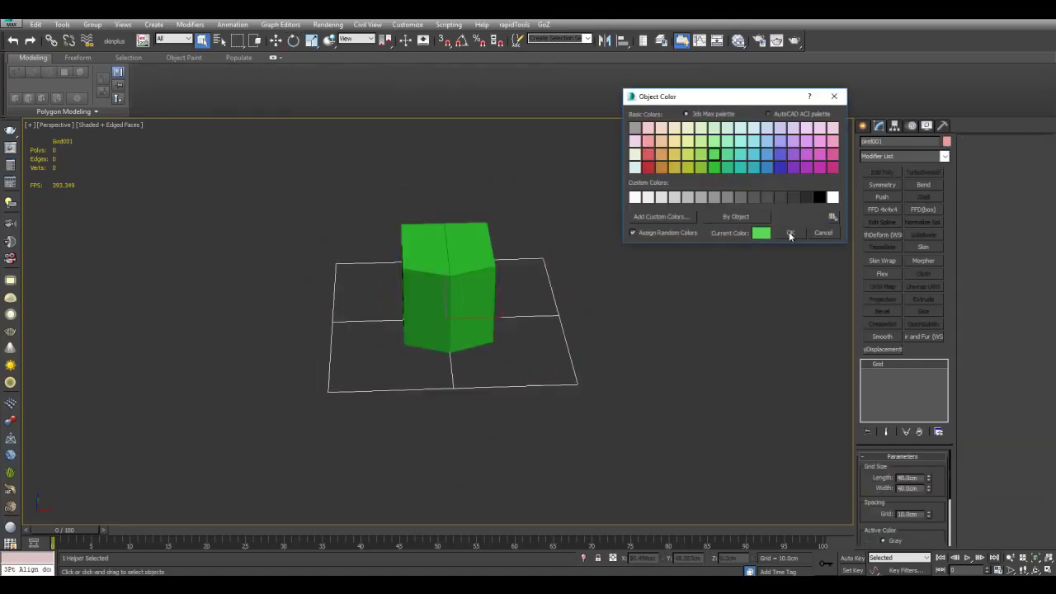
{"action": "left_click", "coordinate": [789, 232]}
{"action": "left_click", "coordinate": [683, 285]}
Test the rotation of the pointed box with its linked grid once more and undo it.
{"action": "scroll", "coordinate": [672, 283], "scroll_direction": "down", "scroll_amount": 3}
{"action": "middle_click_drag", "start_coordinate": [680, 283], "coordinate": [626, 314]}
{"action": "scroll", "coordinate": [628, 301], "scroll_direction": "up", "scroll_amount": 4}
{"action": "scroll", "coordinate": [629, 302], "scroll_direction": "down", "scroll_amount": 2}
{"action": "left_click", "coordinate": [393, 328]}
{"action": "key", "text": "e"}
{"action": "left_click_drag", "start_coordinate": [397, 338], "coordinate": [399, 363]}
{"action": "key", "text": "ctrl+z"}
{"action": "key", "text": "q"}
{"action": "left_click", "coordinate": [618, 342]}
Create a second box beside the pivot object, about 46 cm long and 36.8 cm wide.
{"action": "middle_click_drag", "start_coordinate": [619, 341], "coordinate": [508, 347]}
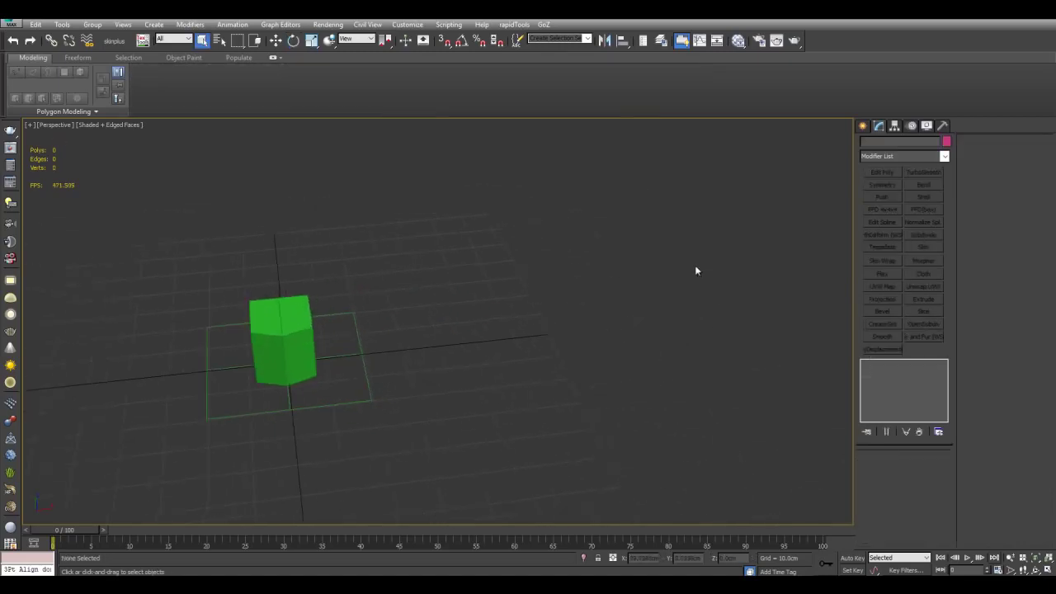
{"action": "middle_click_drag", "start_coordinate": [691, 268], "coordinate": [652, 269], "text": "alt"}
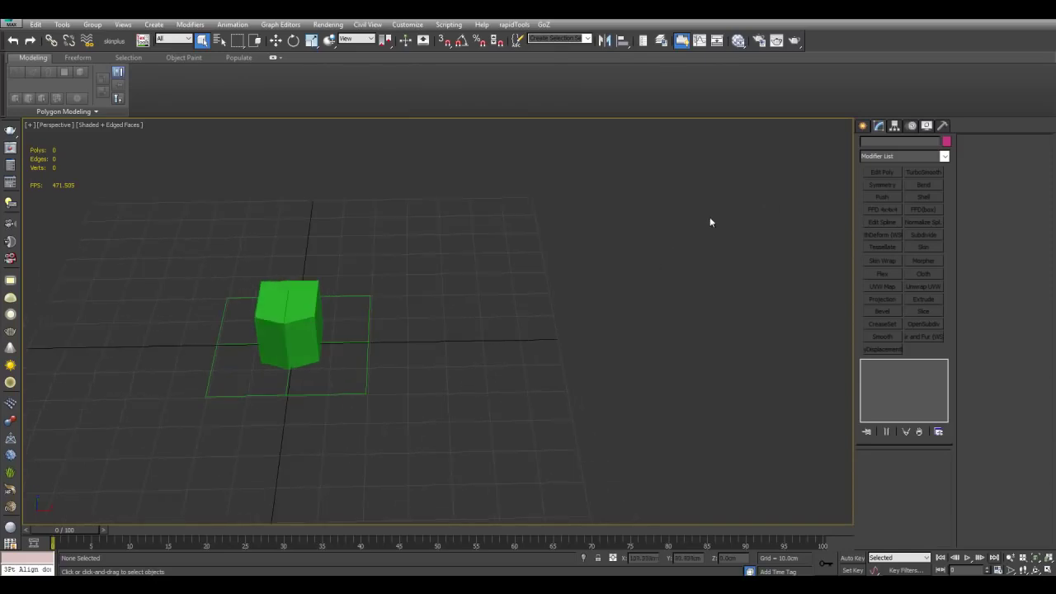
{"action": "left_click", "coordinate": [863, 126]}
{"action": "left_click", "coordinate": [866, 144]}
{"action": "left_click", "coordinate": [882, 195]}
{"action": "left_click_drag", "start_coordinate": [504, 272], "coordinate": [665, 380]}
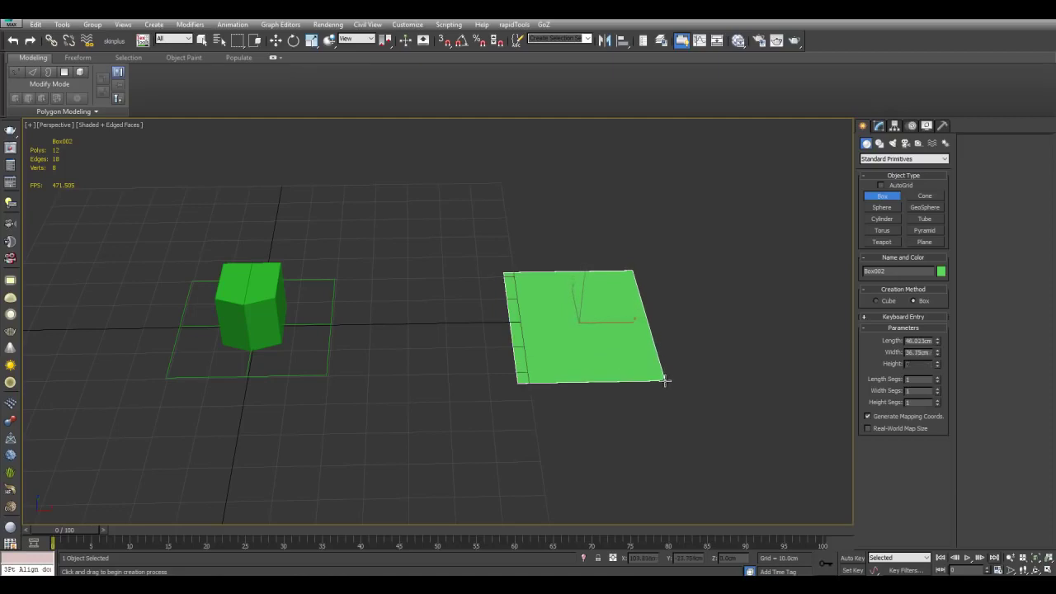
{"action": "left_click", "coordinate": [703, 325]}
{"action": "right_click", "coordinate": [760, 256]}
Add an Edit Poly modifier to the new box and connect one edge ring with 2 segments.
{"action": "left_click", "coordinate": [878, 126]}
{"action": "left_click", "coordinate": [881, 172]}
{"action": "middle_click_drag", "start_coordinate": [652, 202], "coordinate": [455, 279], "text": "alt"}
{"action": "left_click", "coordinate": [446, 275]}
{"action": "key", "text": "alt+r"}
{"action": "key", "text": "ctrl+shift+e"}
{"action": "type", "text": "2"}
{"action": "left_click", "coordinate": [617, 322]}
{"action": "key", "text": "alt+r"}
{"action": "key", "text": "ctrl+shift+e"}
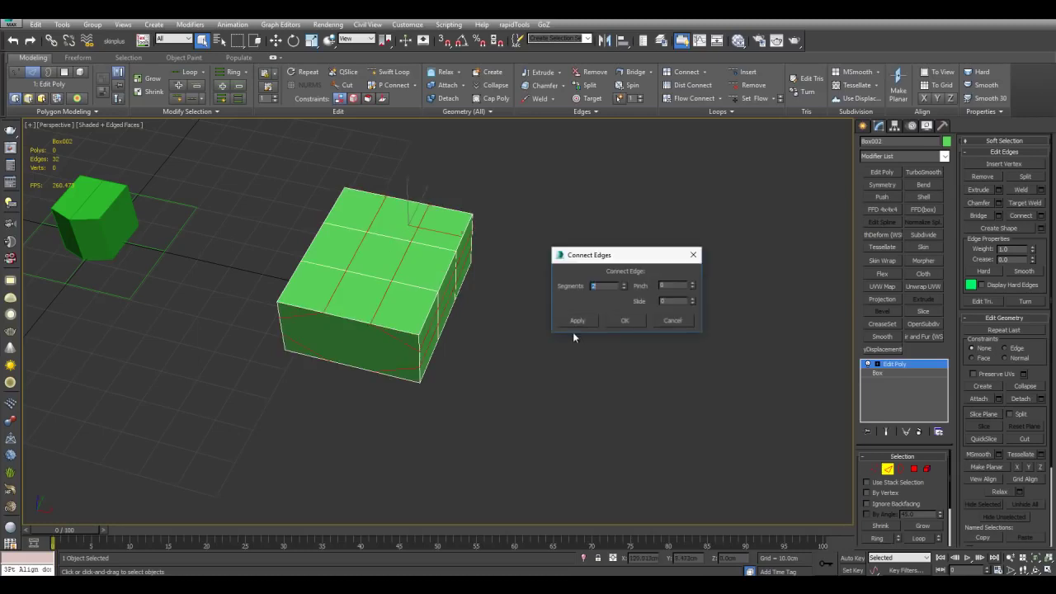
{"action": "left_click", "coordinate": [657, 321]}
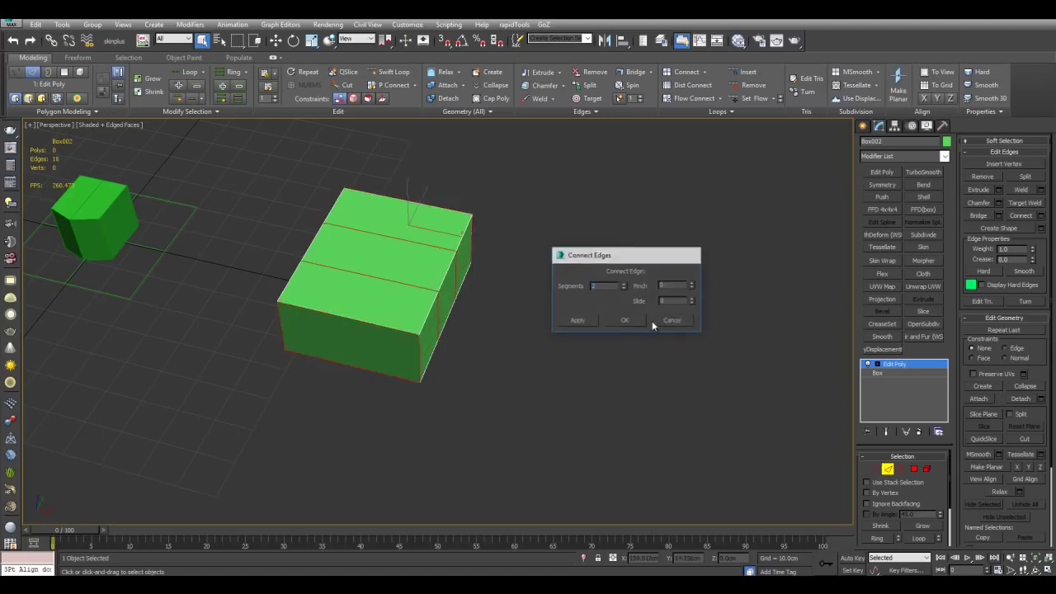
Connect the crosswise edge ring with 2 segments to divide the box's top into a three-by-three layout.
{"action": "left_click", "coordinate": [428, 291]}
{"action": "key", "text": "alt+r"}
{"action": "key", "text": "ctrl+shift+e"}
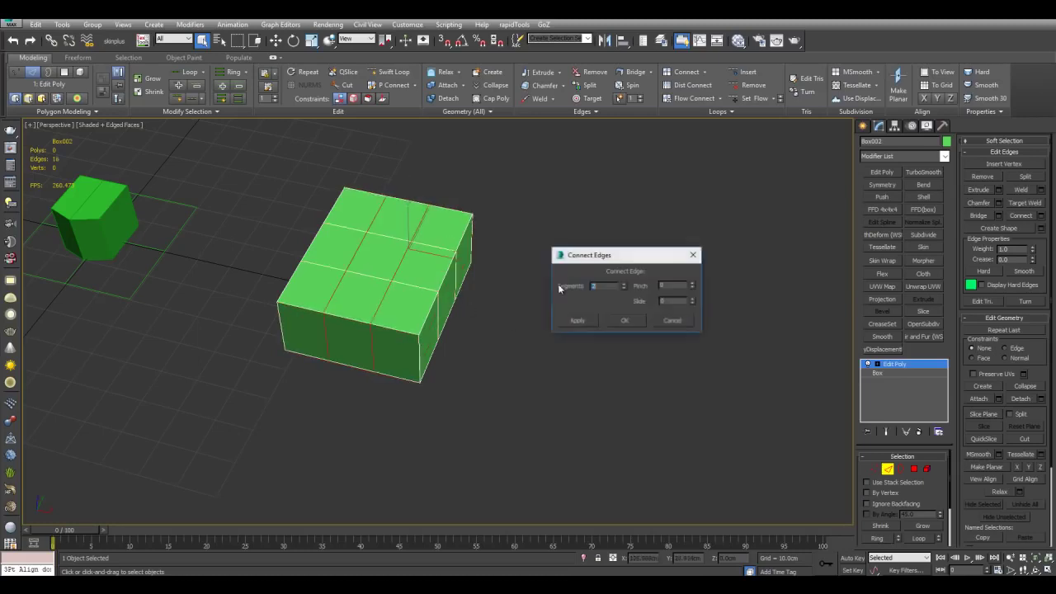
{"action": "left_click", "coordinate": [617, 323]}
Shift the middle edges on the box's top out of line with their crosswise edge loops.
{"action": "middle_click_drag", "start_coordinate": [467, 293], "coordinate": [503, 317]}
{"action": "scroll", "coordinate": [501, 317], "scroll_direction": "up", "scroll_amount": 5}
{"action": "left_click", "coordinate": [449, 208]}
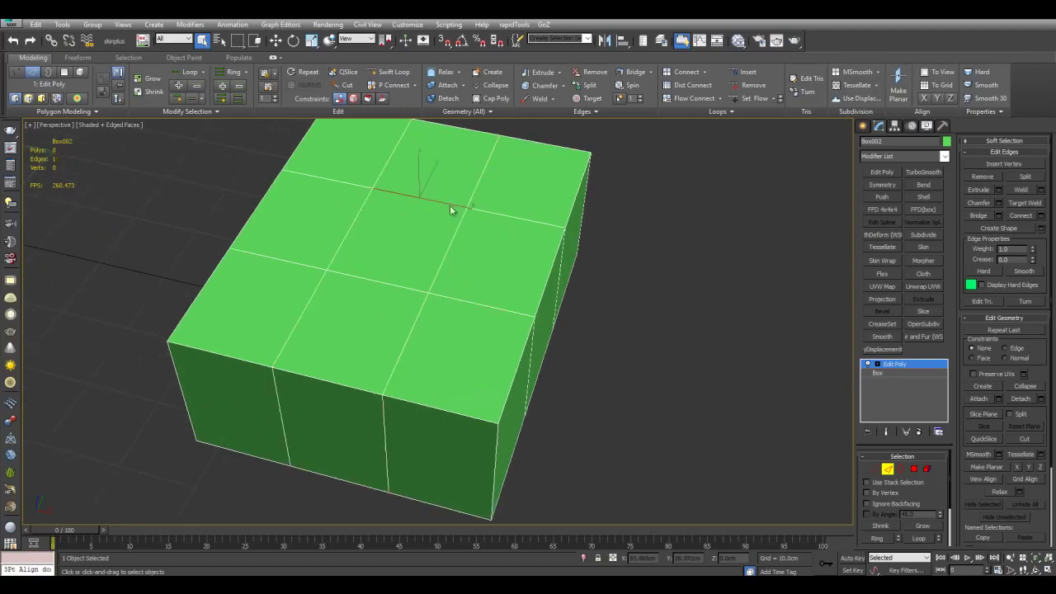
{"action": "scroll", "coordinate": [399, 285], "scroll_direction": "down", "scroll_amount": 3}
{"action": "key", "text": "w"}
{"action": "middle_click_drag", "start_coordinate": [399, 284], "coordinate": [455, 247], "text": "alt"}
{"action": "left_click_drag", "start_coordinate": [505, 217], "coordinate": [473, 253]}
Straighten both bent crosswise edge loops of the box with Make Planar Y.
{"action": "left_click", "coordinate": [605, 279]}
{"action": "key", "text": "q"}
{"action": "double_click", "coordinate": [507, 289]}
{"action": "middle_click_drag", "start_coordinate": [504, 266], "coordinate": [621, 373]}
{"action": "key", "text": "w"}
{"action": "middle_click_drag", "start_coordinate": [687, 375], "coordinate": [675, 340], "text": "alt"}
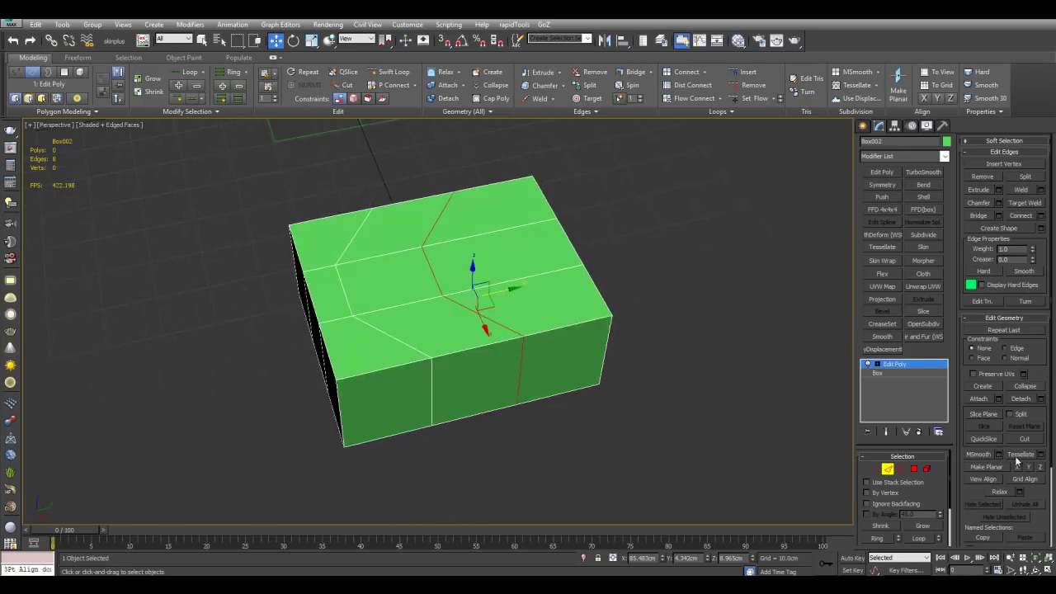
{"action": "left_click", "coordinate": [1028, 468]}
{"action": "double_click", "coordinate": [384, 331]}
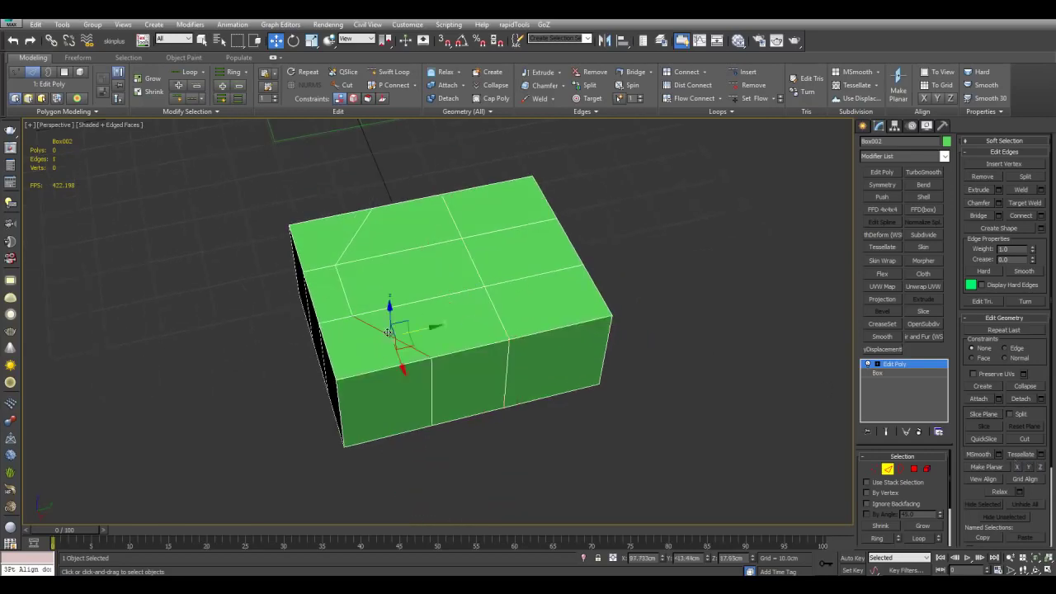
{"action": "scroll", "coordinate": [691, 392], "scroll_direction": "down", "scroll_amount": 5}
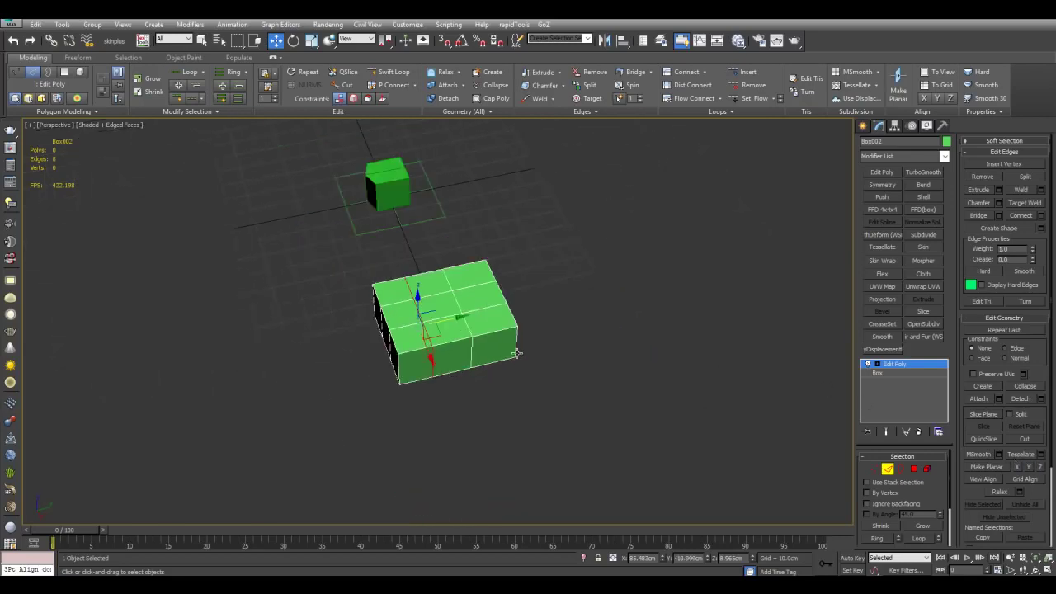
Undo the straightening of both edge loops.
{"action": "key", "text": "ctrl+z"}
{"action": "key", "text": "ctrl+z"}
{"action": "key", "text": "ctrl+z"}
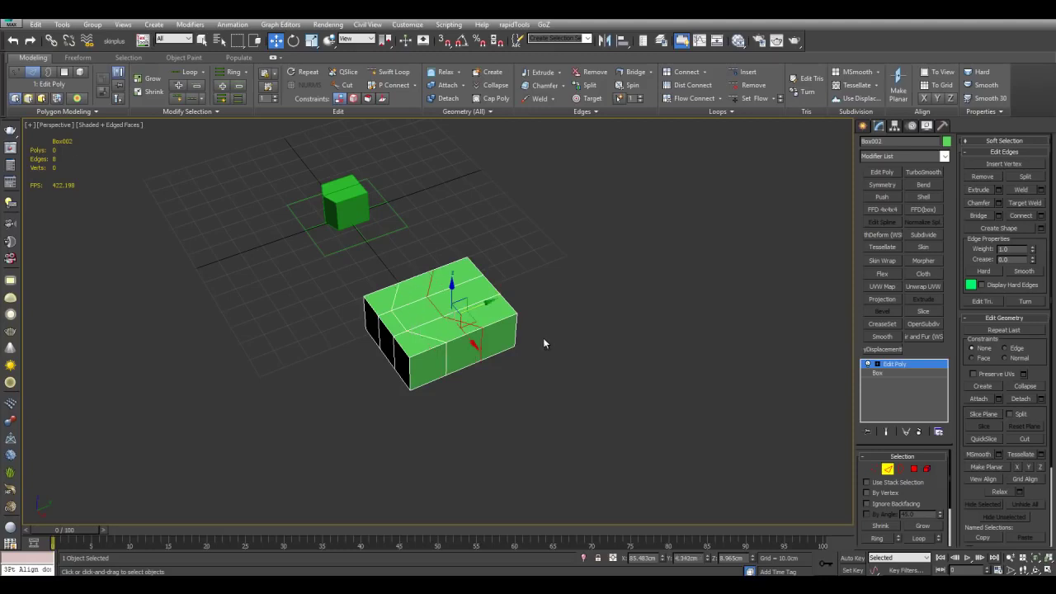
Raise the whole box above the ground grid and rotate it into a tilted orientation.
{"action": "scroll", "coordinate": [543, 340], "scroll_direction": "up", "scroll_amount": 4}
{"action": "key", "text": "2"}
{"action": "middle_click_drag", "start_coordinate": [521, 342], "coordinate": [502, 366], "text": "alt"}
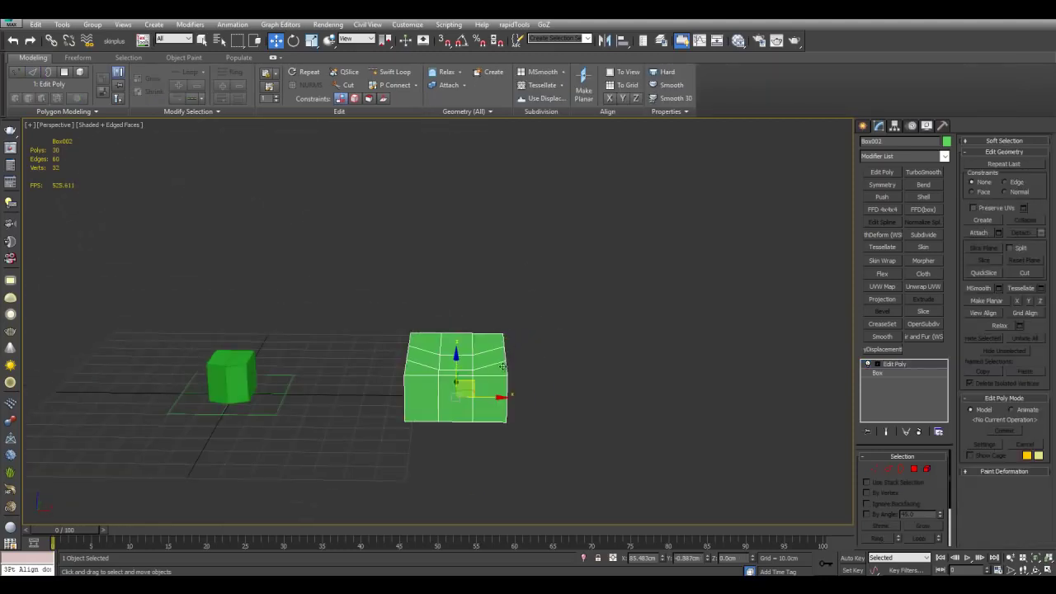
{"action": "left_click_drag", "start_coordinate": [472, 383], "coordinate": [554, 208]}
{"action": "key", "text": "e"}
{"action": "middle_click_drag", "start_coordinate": [554, 207], "coordinate": [530, 255]}
{"action": "left_click_drag", "start_coordinate": [533, 260], "coordinate": [670, 333]}
{"action": "key", "text": "ctrl+z"}
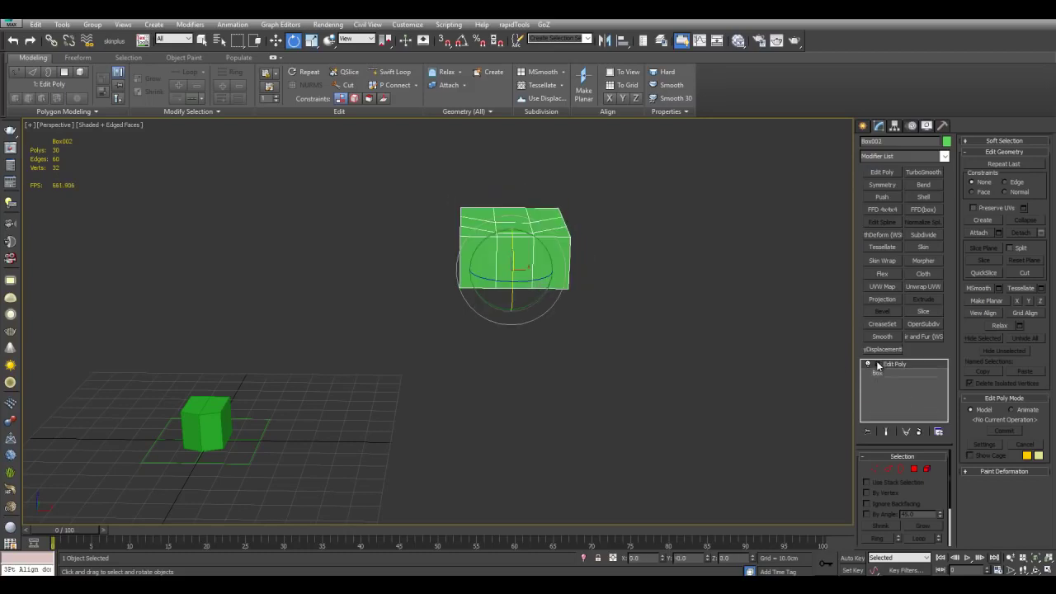
{"action": "left_click_drag", "start_coordinate": [540, 240], "coordinate": [535, 318]}
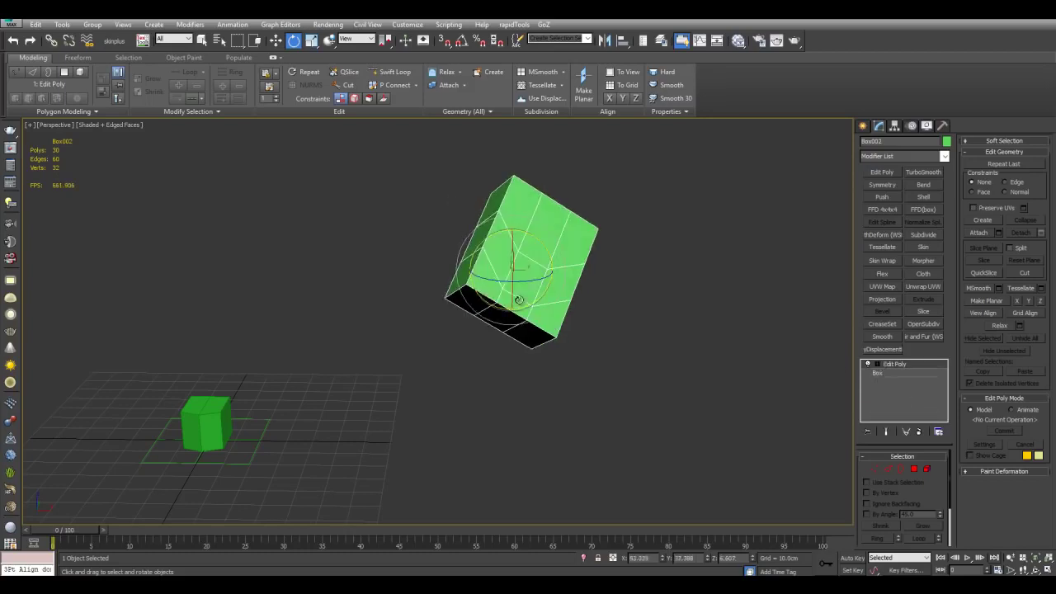
Test Make Planar Y on both bent edge loops of the tilted box.
{"action": "key", "text": "2"}
{"action": "middle_click_drag", "start_coordinate": [538, 289], "coordinate": [497, 322]}
{"action": "scroll", "coordinate": [498, 322], "scroll_direction": "up", "scroll_amount": 3}
{"action": "left_click", "coordinate": [1029, 468]}
{"action": "double_click", "coordinate": [505, 378]}
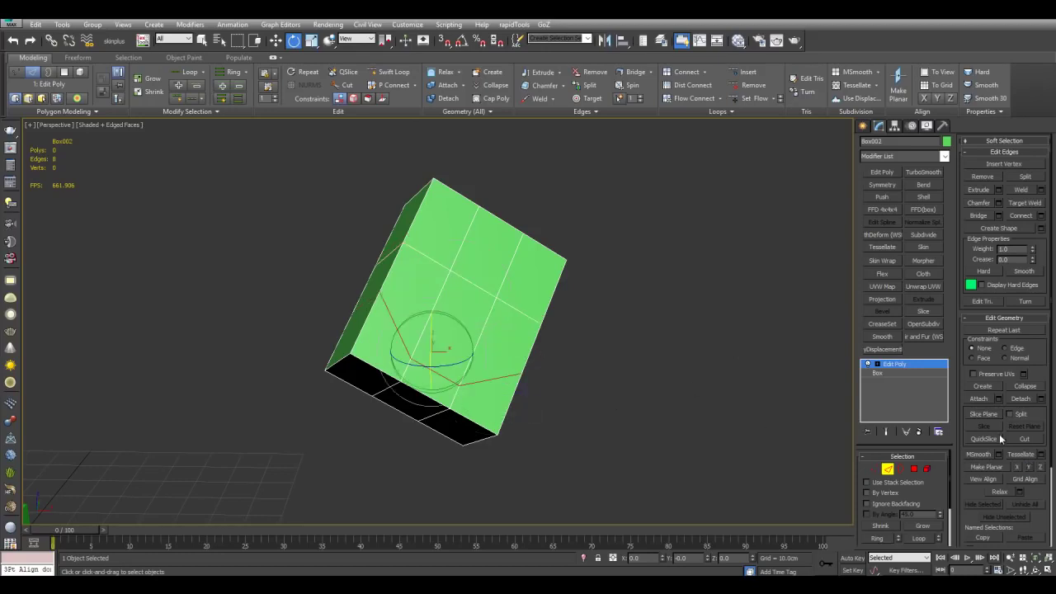
{"action": "left_click", "coordinate": [1028, 469]}
{"action": "middle_click_drag", "start_coordinate": [693, 361], "coordinate": [694, 266], "text": "alt"}
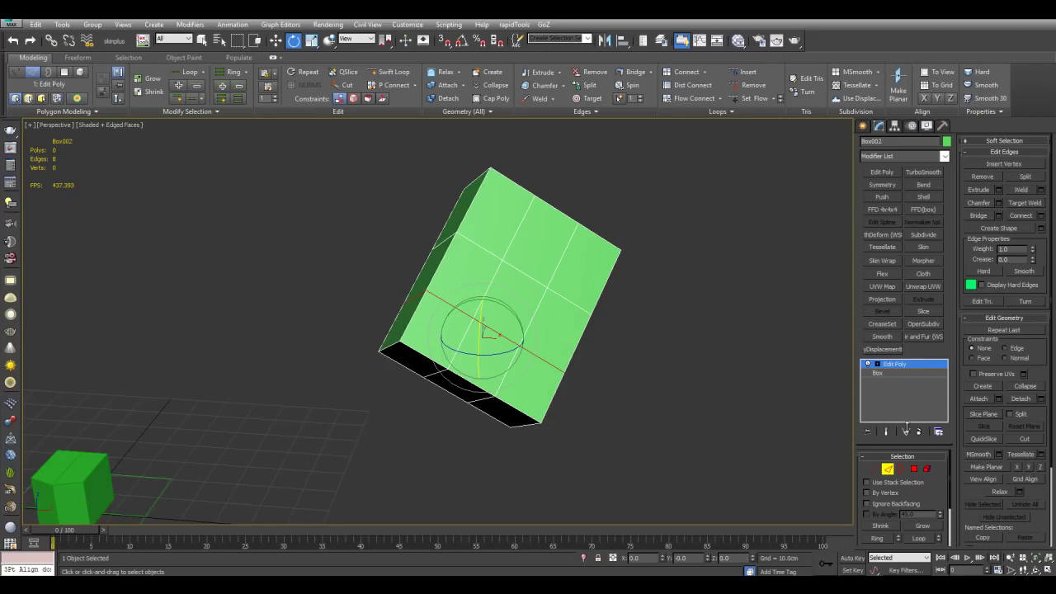
{"action": "middle_click_drag", "start_coordinate": [555, 270], "coordinate": [616, 306], "text": "alt"}
{"action": "double_click", "coordinate": [619, 323]}
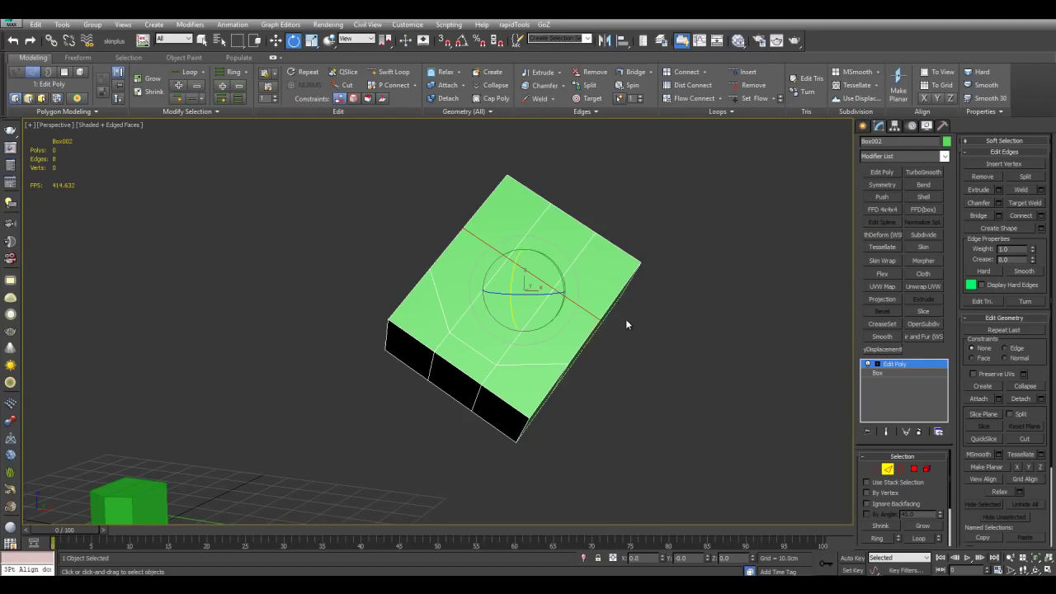
Select all of the box's vertices and rotate them at vertex level to another orientation.
{"action": "scroll", "coordinate": [625, 319], "scroll_direction": "down", "scroll_amount": 3}
{"action": "key", "text": "1"}
{"action": "left_click_drag", "start_coordinate": [341, 182], "coordinate": [615, 435]}
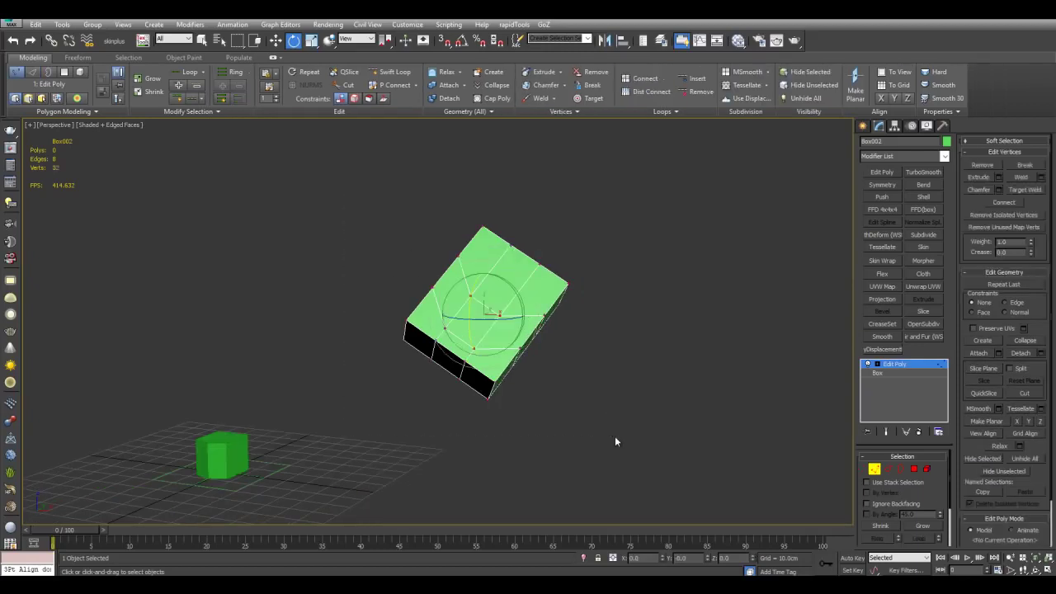
{"action": "middle_click_drag", "start_coordinate": [614, 441], "coordinate": [891, 381], "text": "alt"}
{"action": "left_click", "coordinate": [868, 364]}
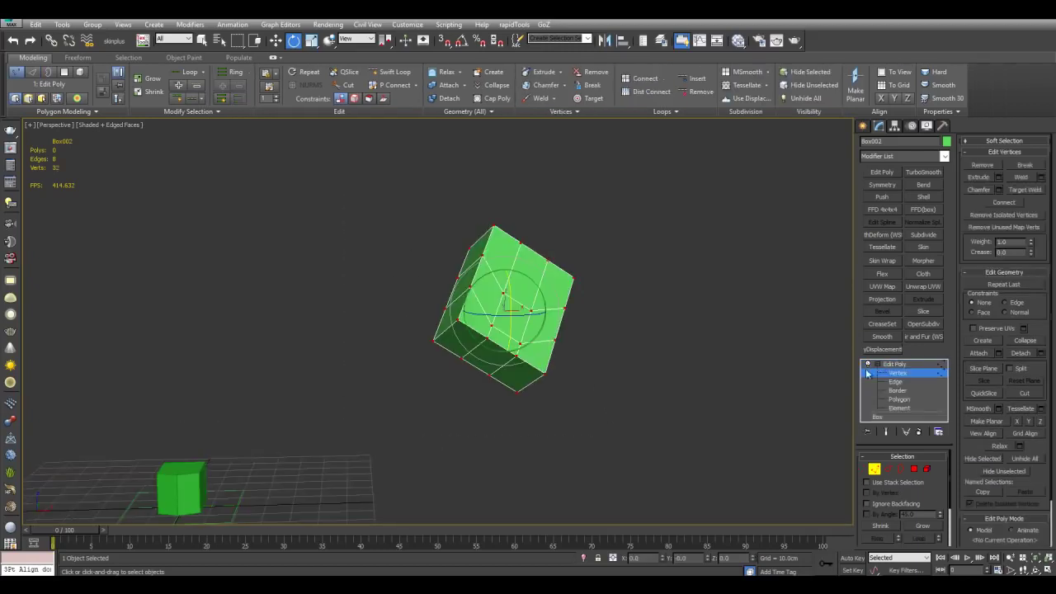
{"action": "middle_click_drag", "start_coordinate": [635, 384], "coordinate": [666, 391], "text": "alt"}
{"action": "left_click_drag", "start_coordinate": [528, 318], "coordinate": [597, 293]}
Try Make Planar Y on a bent edge loop of the vertex-rotated box and undo it.
{"action": "key", "text": "2"}
{"action": "middle_click_drag", "start_coordinate": [598, 294], "coordinate": [646, 334], "text": "alt"}
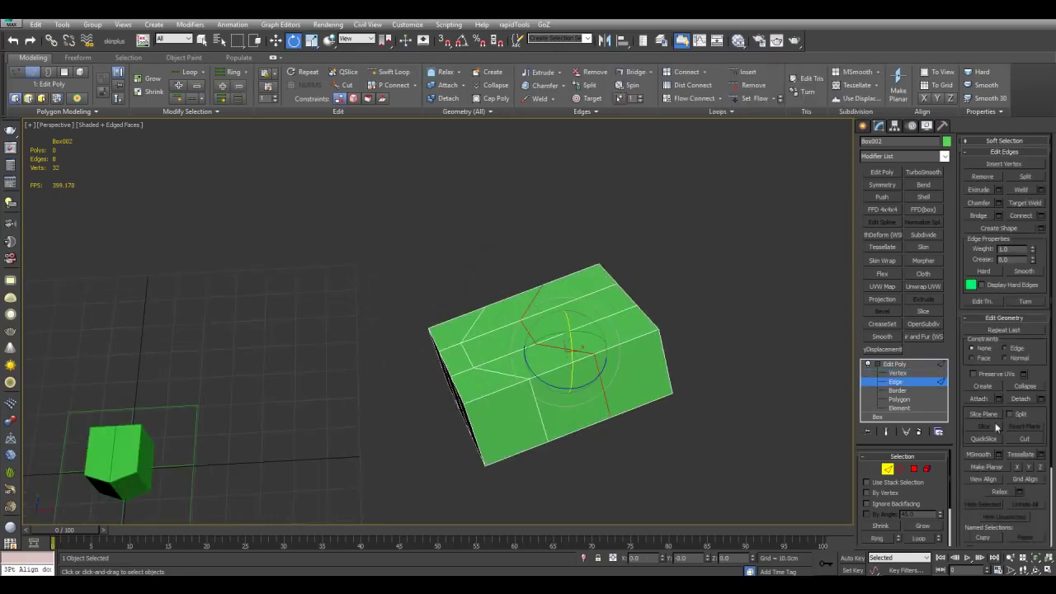
{"action": "left_click", "coordinate": [1031, 468]}
{"action": "middle_click_drag", "start_coordinate": [588, 412], "coordinate": [652, 272], "text": "alt"}
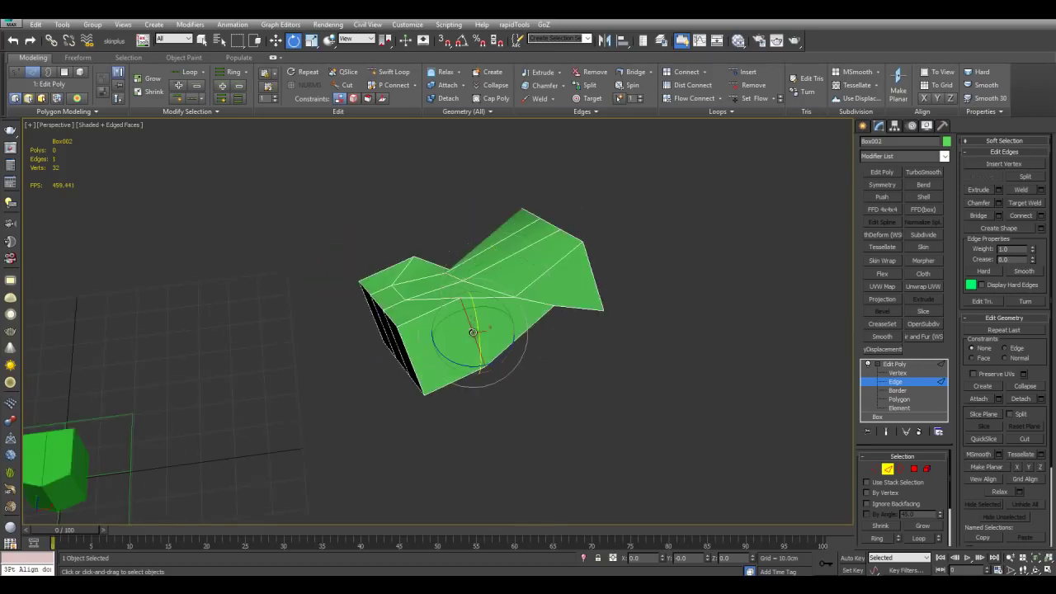
{"action": "key", "text": "ctrl+z"}
{"action": "key", "text": "ctrl+z"}
{"action": "key", "text": "ctrl+z"}
{"action": "key", "text": "ctrl+z"}
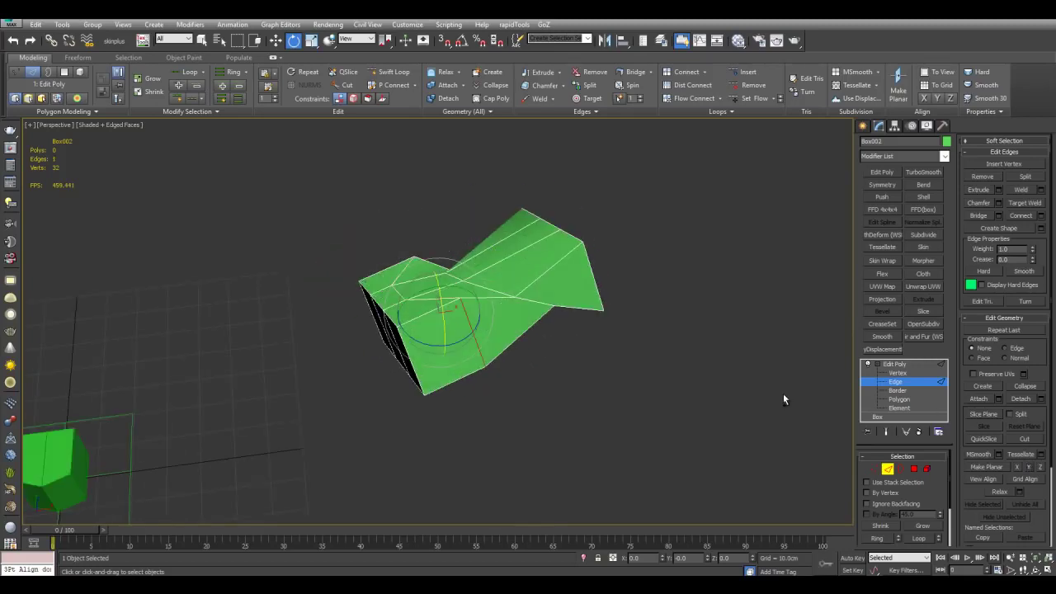
{"action": "middle_click_drag", "start_coordinate": [773, 333], "coordinate": [743, 358], "text": "alt"}
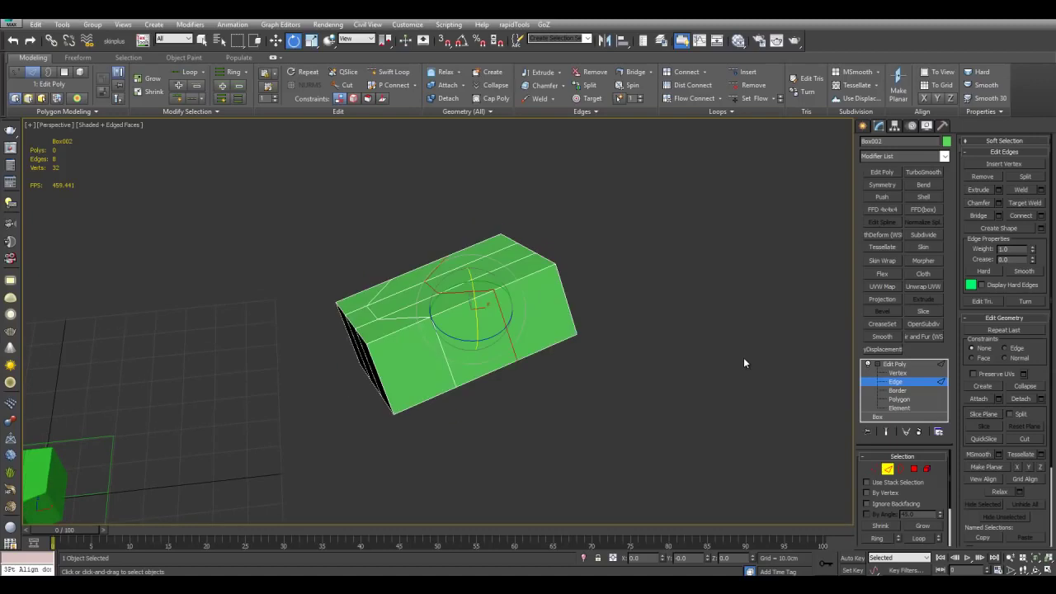
Reset the box's transform with Reset XForm and add a new Edit Poly modifier on top.
{"action": "key", "text": "2"}
{"action": "left_click", "coordinate": [943, 126]}
{"action": "left_click", "coordinate": [902, 322]}
{"action": "left_click", "coordinate": [880, 126]}
{"action": "left_click", "coordinate": [879, 172]}
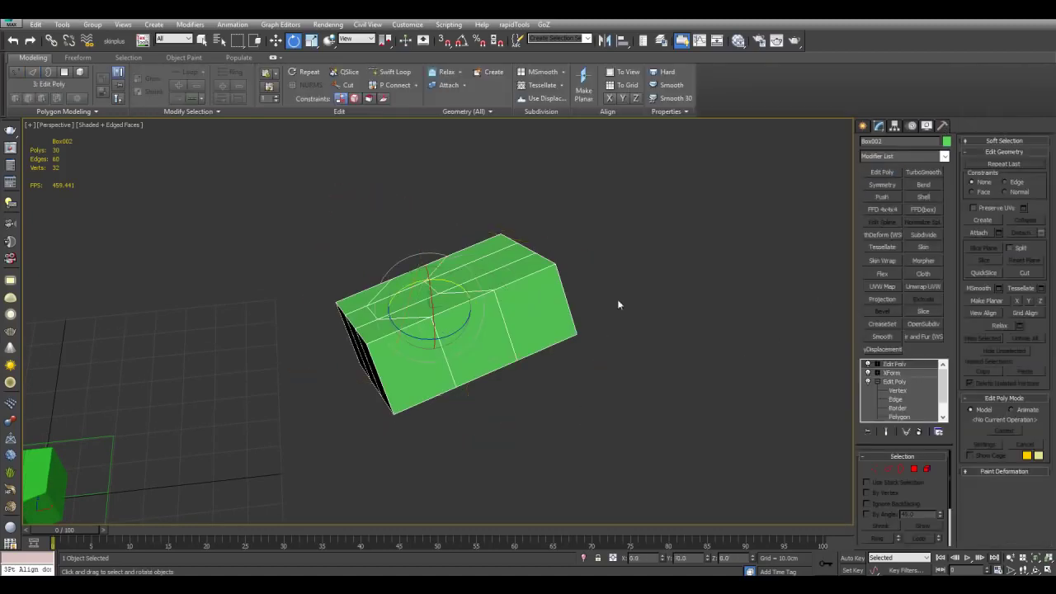
Try Make Planar Y and X on the bent edge loop after the transform reset, undoing each attempt.
{"action": "scroll", "coordinate": [577, 314], "scroll_direction": "up", "scroll_amount": 3}
{"action": "left_click", "coordinate": [1028, 471]}
{"action": "key", "text": "ctrl+z"}
{"action": "key", "text": "shift+z"}
{"action": "left_click", "coordinate": [1016, 470]}
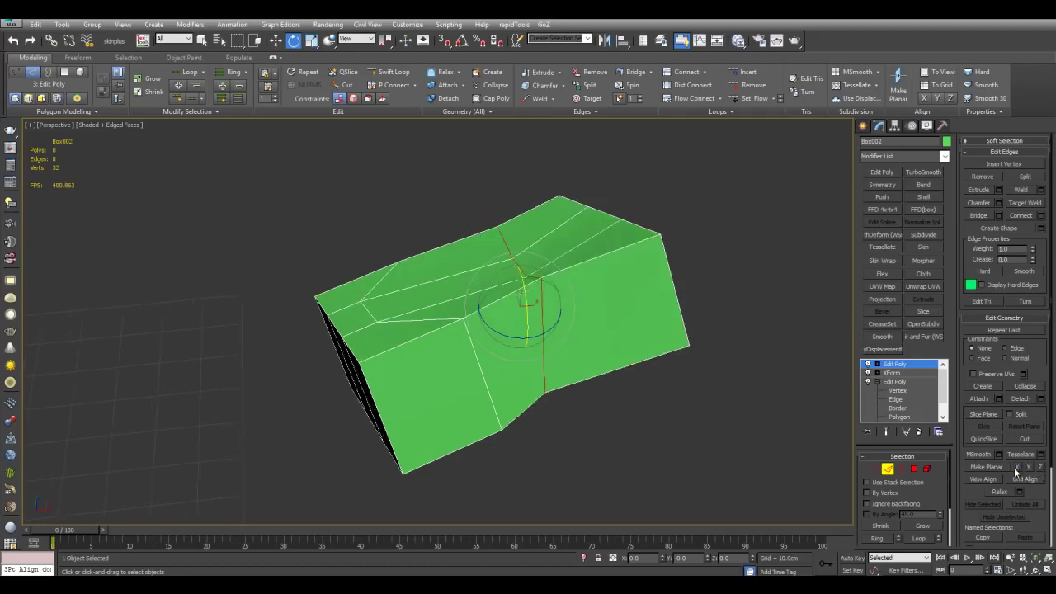
{"action": "key", "text": "ctrl+z"}
Leave edge editing and collapse the box's modifier stack.
{"action": "middle_click_drag", "start_coordinate": [703, 374], "coordinate": [707, 365]}
{"action": "scroll", "coordinate": [707, 365], "scroll_direction": "down", "scroll_amount": 3}
{"action": "key", "text": "2"}
{"action": "right_click", "coordinate": [903, 364]}
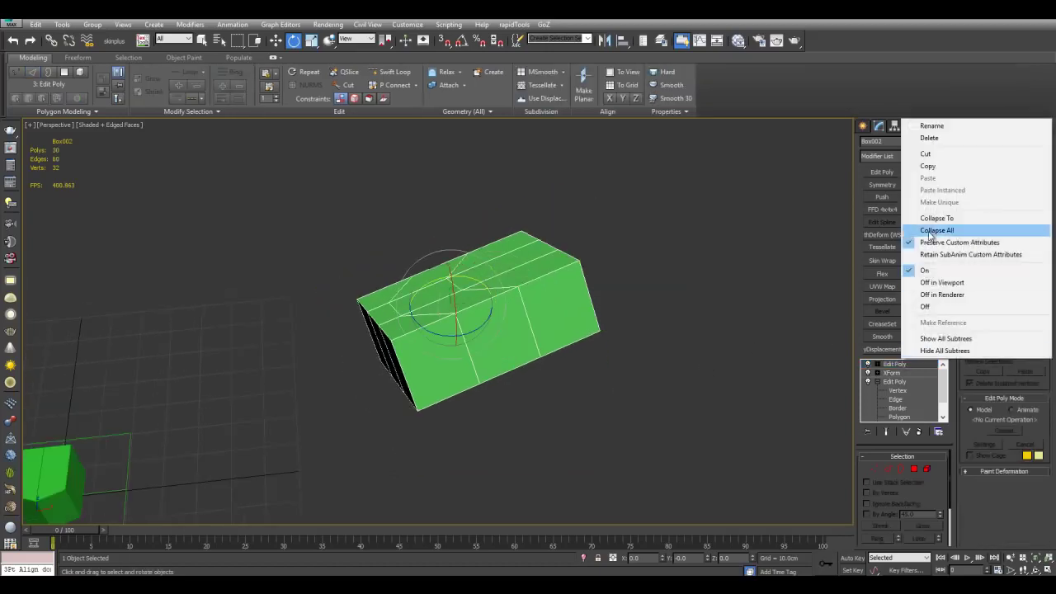
{"action": "left_click", "coordinate": [916, 215]}
Select the pivot object and examine it together with its linked grid from several angles.
{"action": "middle_click_drag", "start_coordinate": [711, 313], "coordinate": [597, 356], "text": "alt"}
{"action": "middle_click_drag", "start_coordinate": [443, 351], "coordinate": [470, 367]}
{"action": "left_click", "coordinate": [397, 340]}
{"action": "middle_click_drag", "start_coordinate": [535, 347], "coordinate": [590, 324]}
{"action": "scroll", "coordinate": [526, 343], "scroll_direction": "down", "scroll_amount": 2}
{"action": "scroll", "coordinate": [531, 335], "scroll_direction": "up", "scroll_amount": 2}
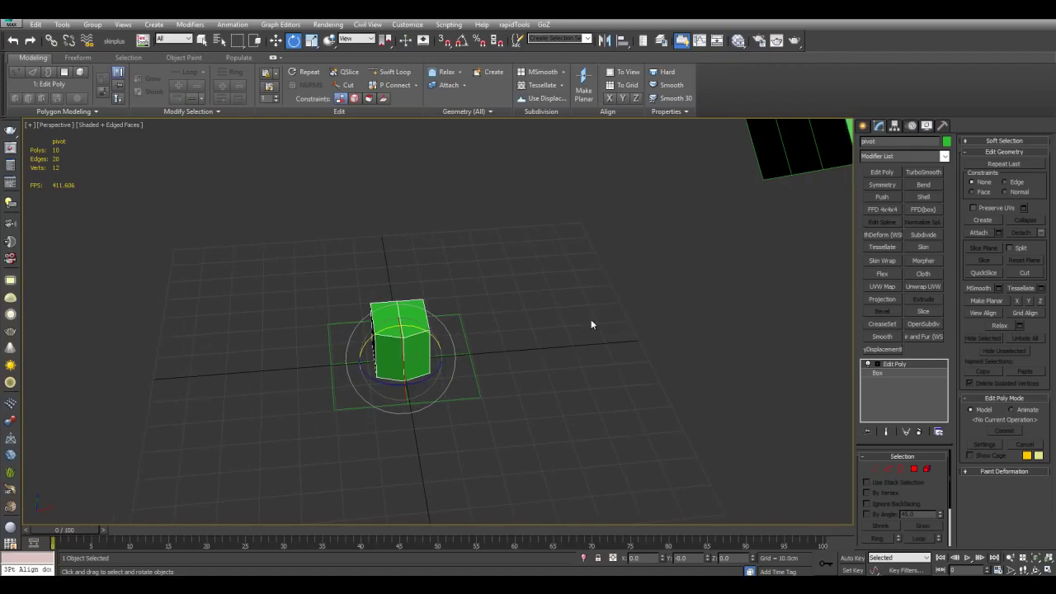
{"action": "middle_click_drag", "start_coordinate": [593, 317], "coordinate": [612, 295]}
{"action": "middle_click_drag", "start_coordinate": [551, 319], "coordinate": [580, 328], "text": "alt"}
{"action": "scroll", "coordinate": [575, 313], "scroll_direction": "down", "scroll_amount": 4}
{"action": "scroll", "coordinate": [569, 316], "scroll_direction": "up", "scroll_amount": 4}
Select the grid helper linked to the pivot object and make it the active grid.
{"action": "left_click", "coordinate": [555, 323]}
{"action": "left_click", "coordinate": [470, 338]}
{"action": "right_click", "coordinate": [485, 330]}
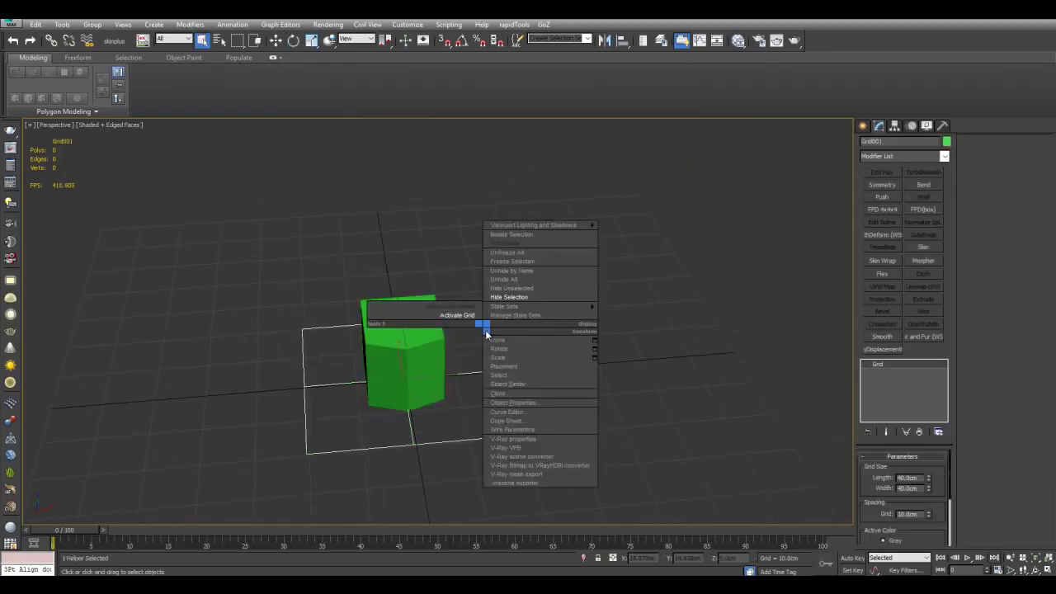
{"action": "left_click", "coordinate": [471, 315]}
{"action": "middle_click_drag", "start_coordinate": [546, 336], "coordinate": [509, 343]}
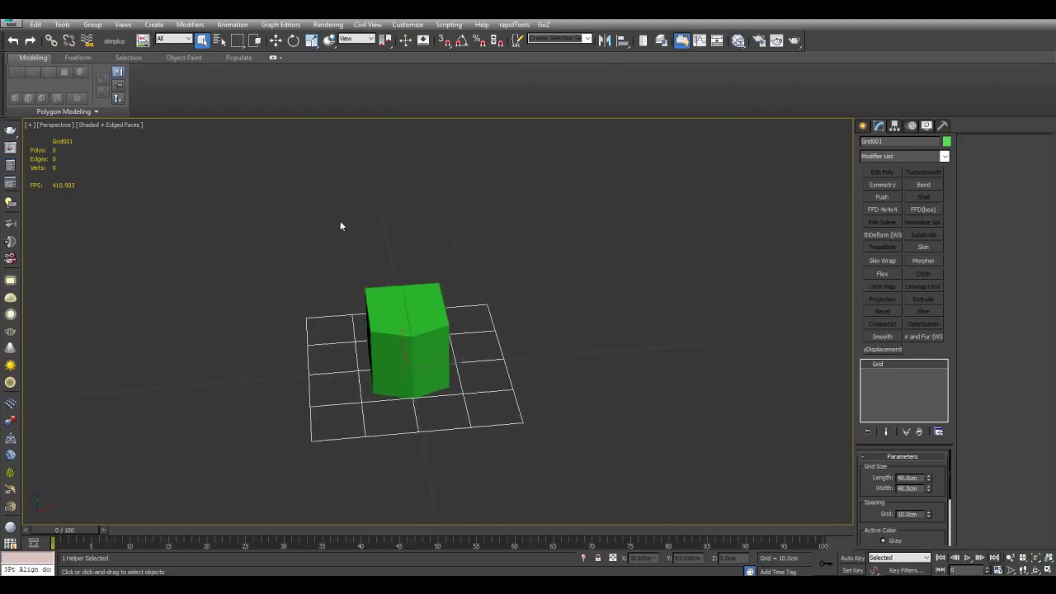
{"action": "middle_click_drag", "start_coordinate": [610, 355], "coordinate": [488, 326]}
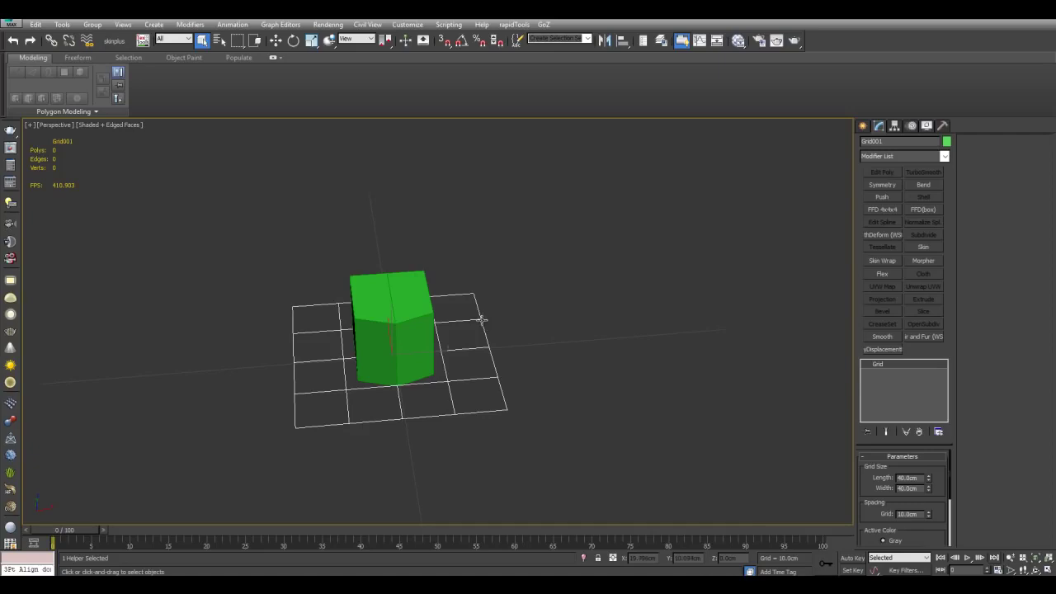
Switch to the home grid and back to the pivot object's grid helper.
{"action": "right_click", "coordinate": [483, 320]}
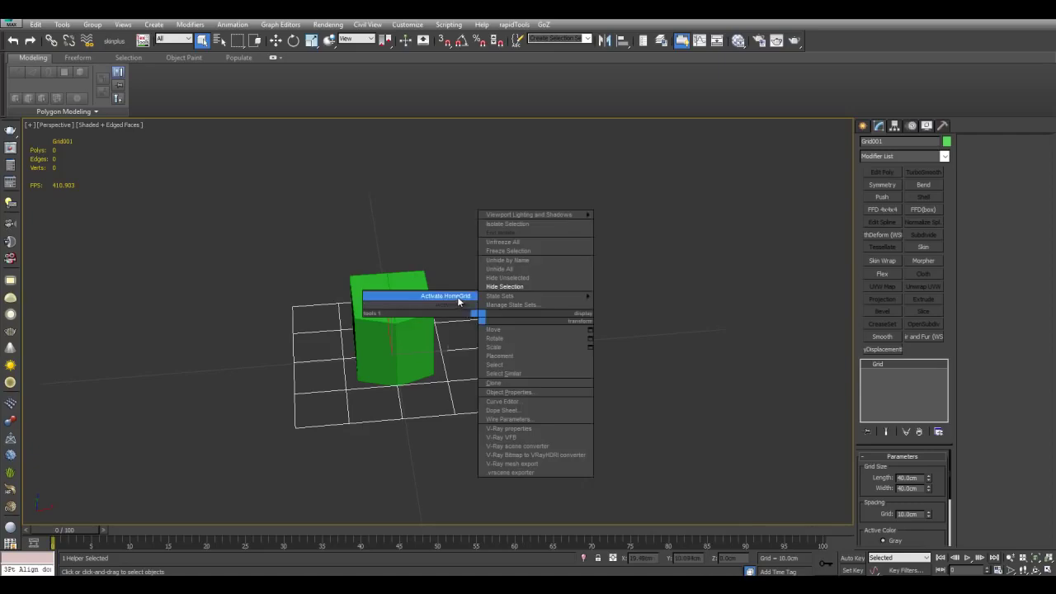
{"action": "left_click", "coordinate": [458, 296]}
{"action": "middle_click_drag", "start_coordinate": [457, 382], "coordinate": [504, 363]}
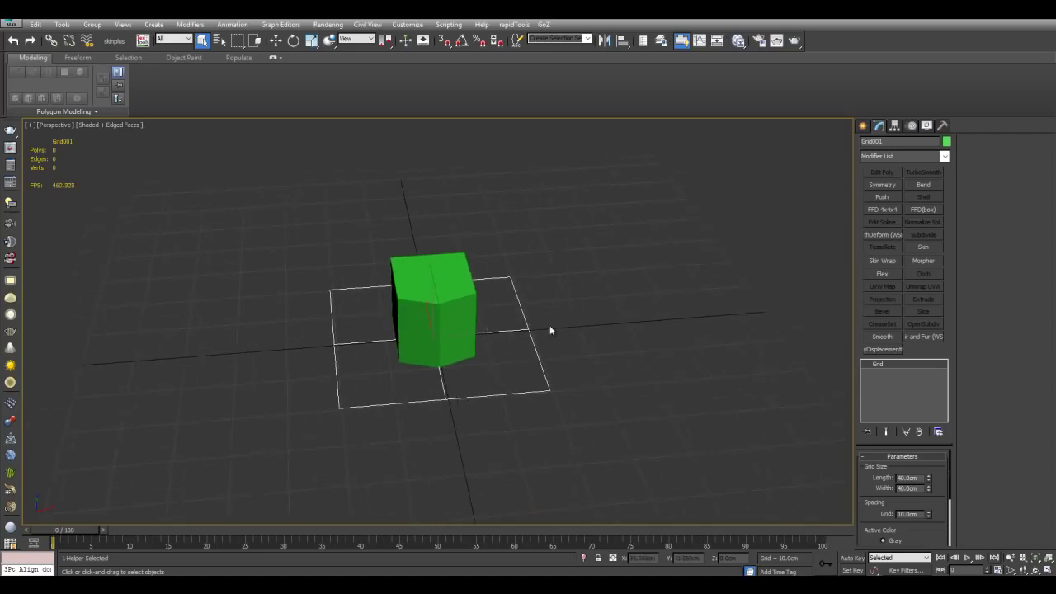
{"action": "scroll", "coordinate": [551, 329], "scroll_direction": "down", "scroll_amount": 5}
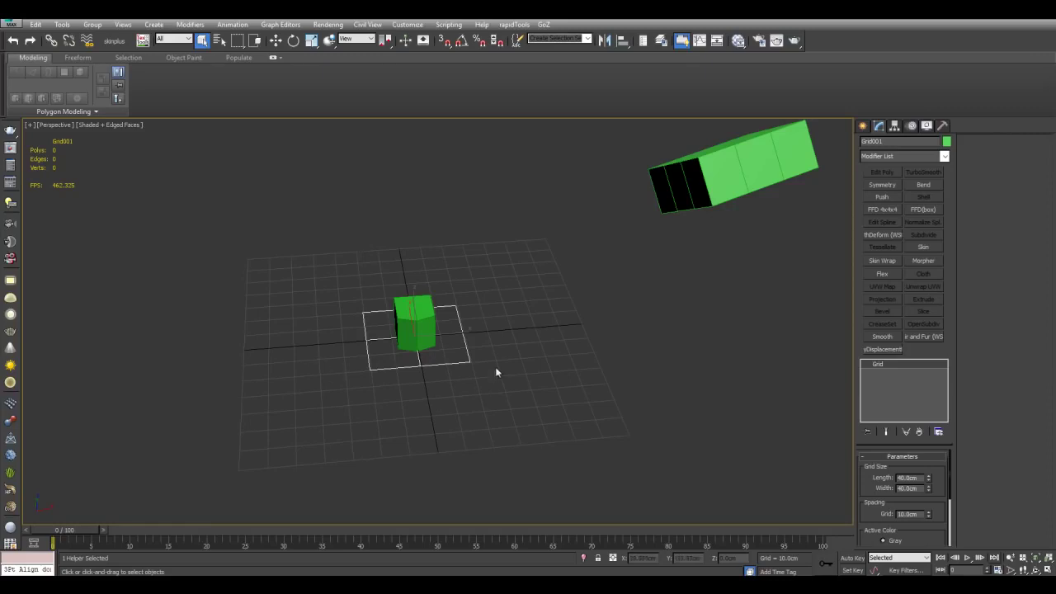
{"action": "scroll", "coordinate": [495, 372], "scroll_direction": "up", "scroll_amount": 5}
{"action": "right_click", "coordinate": [498, 321]}
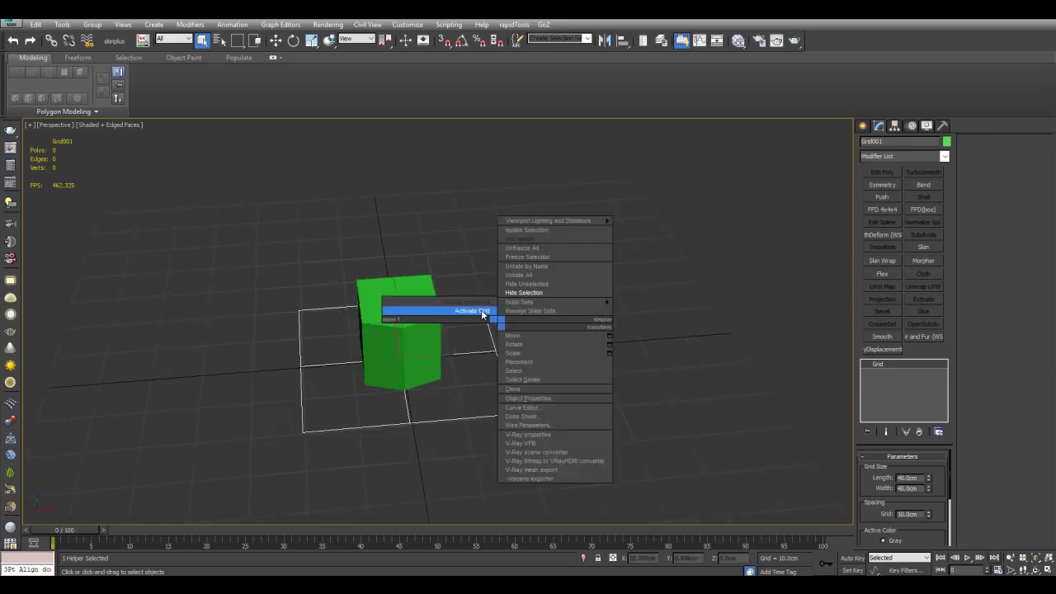
{"action": "left_click", "coordinate": [482, 313]}
Select the pivot object and examine the bent edge loops and orientation of the tilted box.
{"action": "left_click", "coordinate": [431, 323]}
{"action": "scroll", "coordinate": [662, 257], "scroll_direction": "down", "scroll_amount": 4}
{"action": "middle_click_drag", "start_coordinate": [773, 208], "coordinate": [514, 355]}
{"action": "scroll", "coordinate": [504, 318], "scroll_direction": "up", "scroll_amount": 3}
{"action": "scroll", "coordinate": [467, 323], "scroll_direction": "up", "scroll_amount": 5}
{"action": "middle_click_drag", "start_coordinate": [520, 320], "coordinate": [606, 307], "text": "alt"}
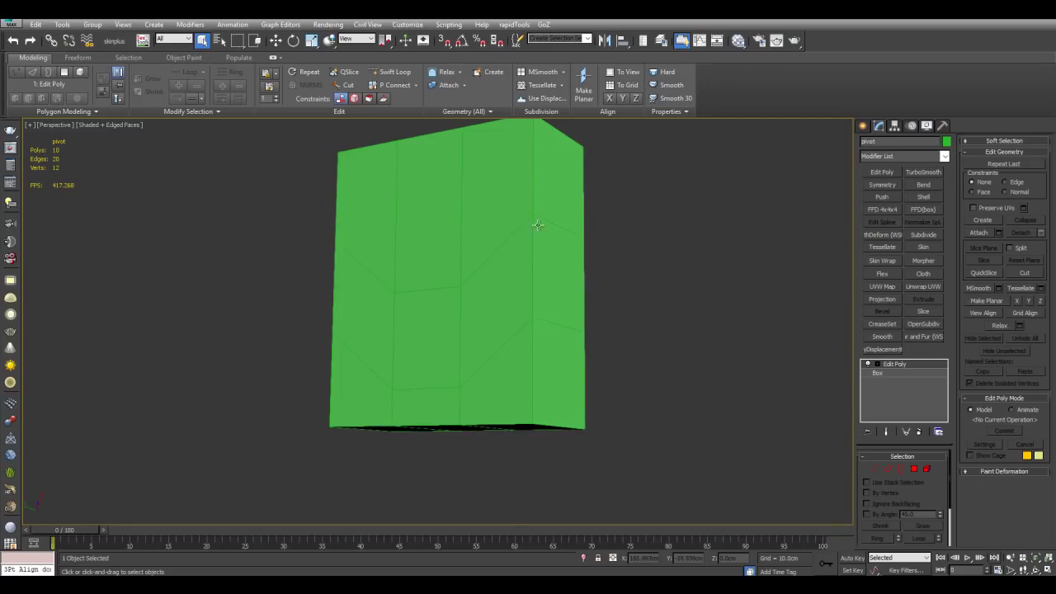
{"action": "scroll", "coordinate": [491, 351], "scroll_direction": "down", "scroll_amount": 7}
{"action": "middle_click_drag", "start_coordinate": [491, 351], "coordinate": [495, 217], "text": "alt"}
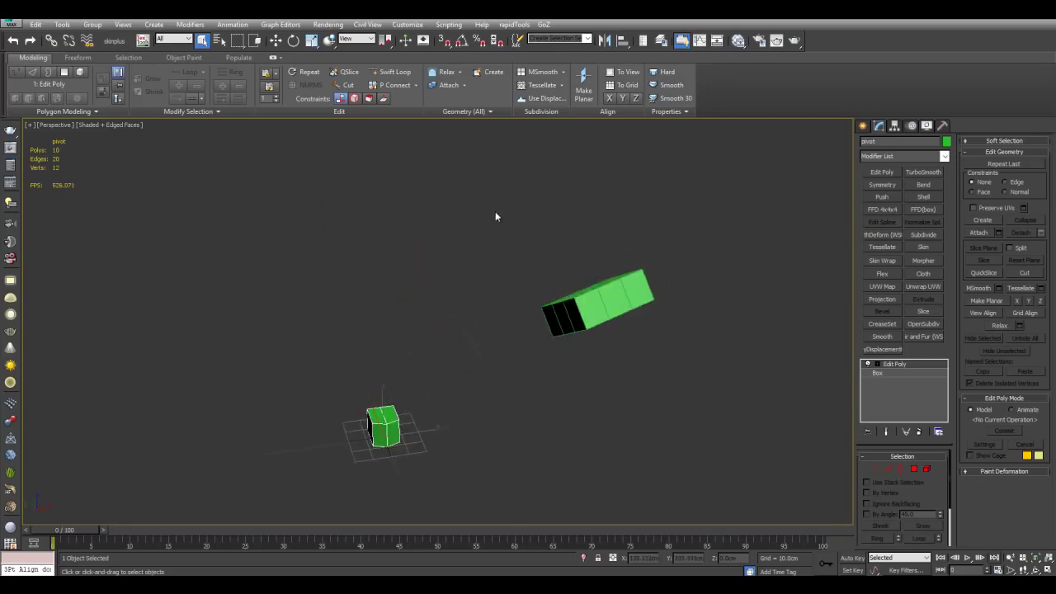
{"action": "mouse_move", "coordinate": [516, 302]}
{"action": "middle_mouse_down", "text": "alt"}
{"action": "mouse_move", "coordinate": [469, 289]}
{"action": "mouse_move", "coordinate": [502, 301]}
{"action": "middle_mouse_up", "text": "alt"}
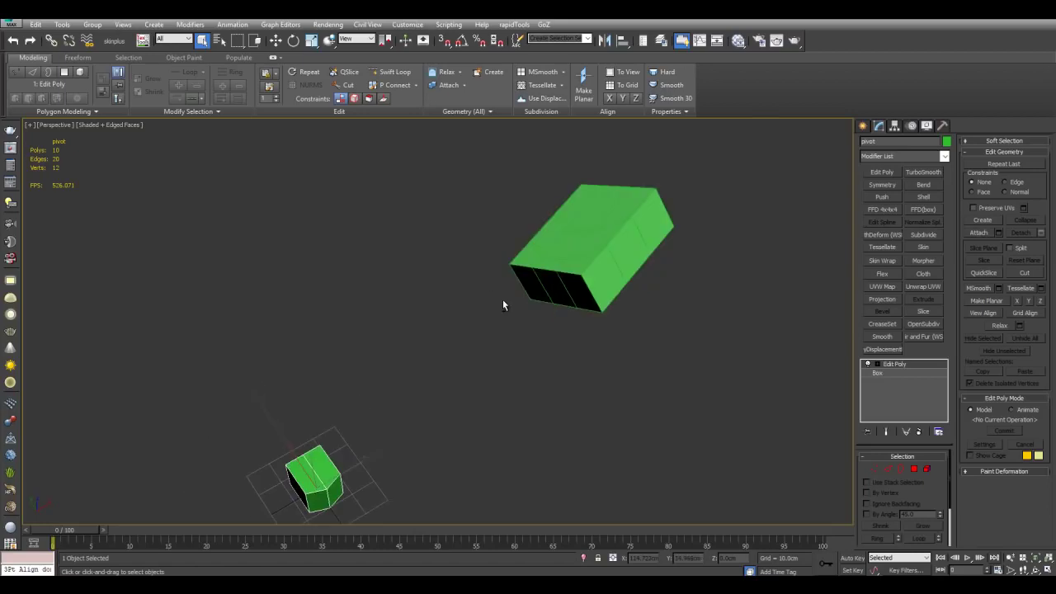
Place the pivot object on the tilted box's surface with Select and Place, and adjust its rotation and position.
{"action": "left_click", "coordinate": [329, 41]}
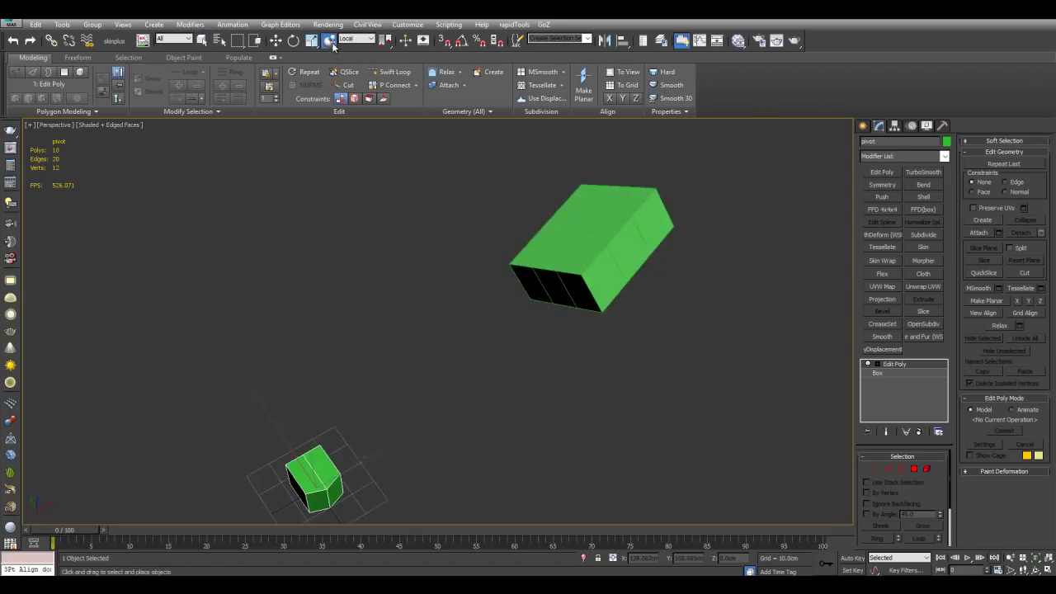
{"action": "left_click_drag", "start_coordinate": [315, 477], "coordinate": [580, 218]}
{"action": "scroll", "coordinate": [525, 303], "scroll_direction": "up", "scroll_amount": 5}
{"action": "middle_click_drag", "start_coordinate": [613, 225], "coordinate": [544, 299]}
{"action": "key", "text": "e"}
{"action": "left_click_drag", "start_coordinate": [518, 283], "coordinate": [493, 301]}
{"action": "key", "text": "w"}
{"action": "middle_click_drag", "start_coordinate": [493, 301], "coordinate": [515, 318], "text": "alt"}
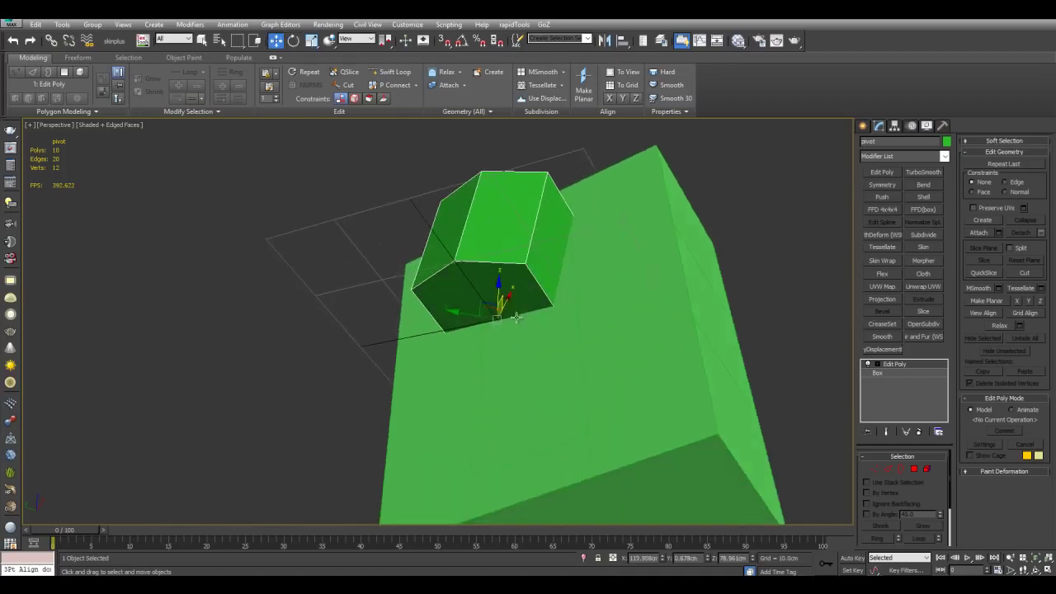
{"action": "middle_click_drag", "start_coordinate": [546, 266], "coordinate": [557, 310], "text": "alt"}
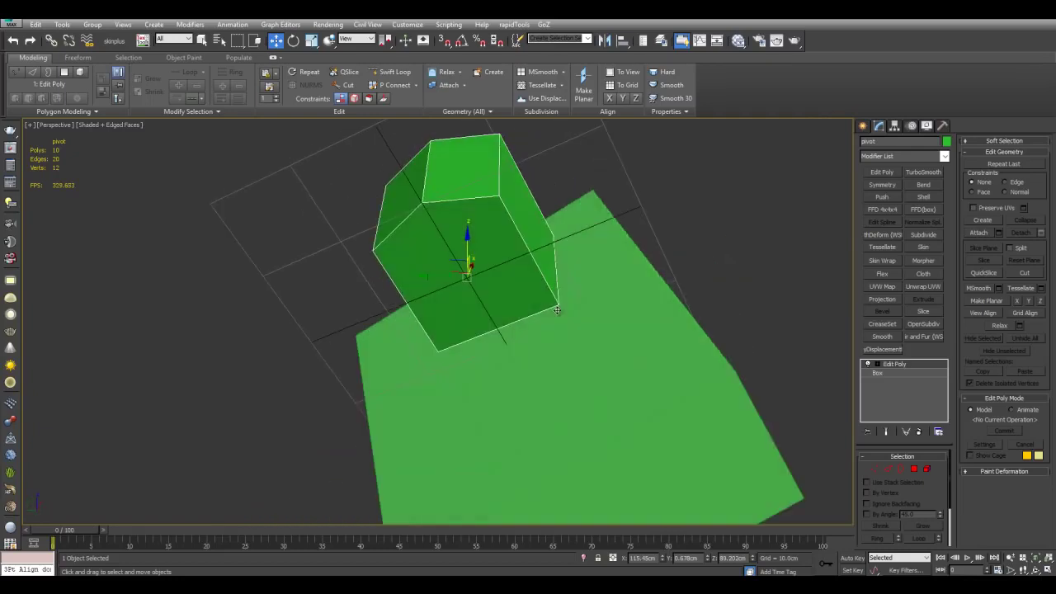
Start 3Pt Align on the pivot object and pick three corner vertices of its base as source points.
{"action": "middle_click_drag", "start_coordinate": [619, 285], "coordinate": [603, 302]}
{"action": "key", "text": "alt+a"}
{"action": "middle_click_drag", "start_coordinate": [733, 236], "coordinate": [558, 262], "text": "alt"}
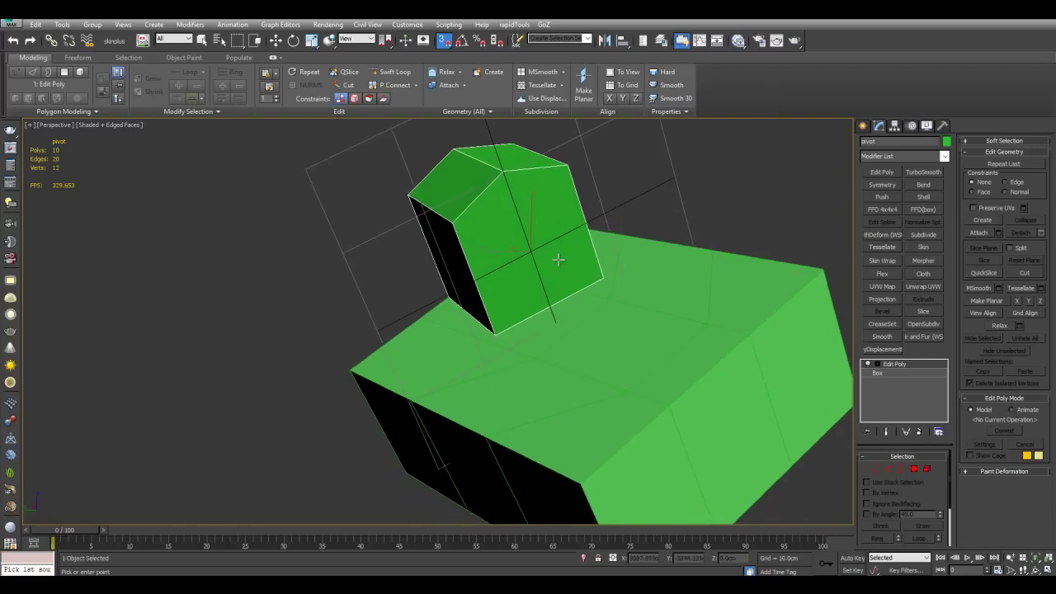
{"action": "left_click", "coordinate": [604, 278]}
{"action": "left_click", "coordinate": [496, 333]}
{"action": "left_click", "coordinate": [450, 301]}
Pick three corners of the tilted box's top face as destination points and apply the alignment with default options.
{"action": "middle_click_drag", "start_coordinate": [450, 301], "coordinate": [594, 283], "text": "alt"}
{"action": "middle_click_drag", "start_coordinate": [763, 294], "coordinate": [743, 224]}
{"action": "scroll", "coordinate": [660, 239], "scroll_direction": "down", "scroll_amount": 3}
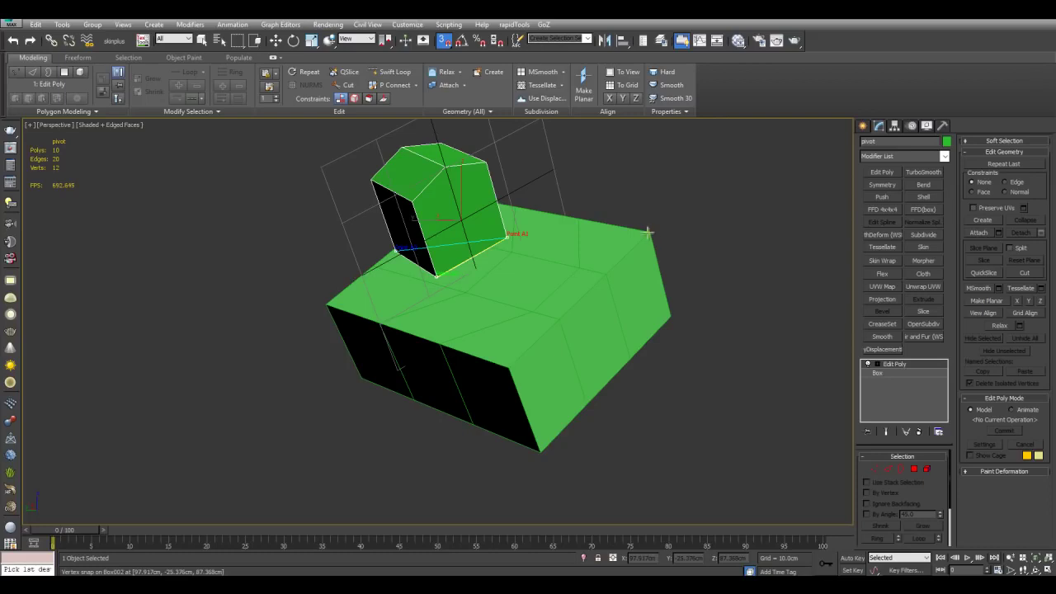
{"action": "left_click", "coordinate": [649, 232]}
{"action": "left_click", "coordinate": [511, 370]}
{"action": "left_click", "coordinate": [327, 305]}
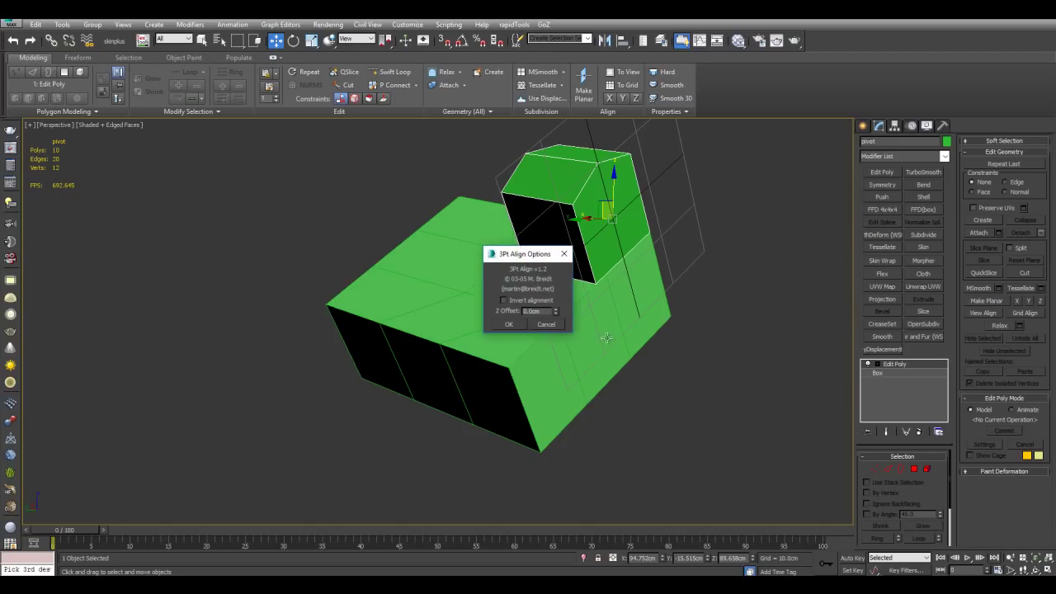
{"action": "left_click", "coordinate": [507, 324]}
Pick the pivot object as the reference coordinate system for moving.
{"action": "middle_click_drag", "start_coordinate": [753, 317], "coordinate": [697, 352]}
{"action": "scroll", "coordinate": [682, 375], "scroll_direction": "up", "scroll_amount": 5}
{"action": "scroll", "coordinate": [690, 352], "scroll_direction": "down", "scroll_amount": 5}
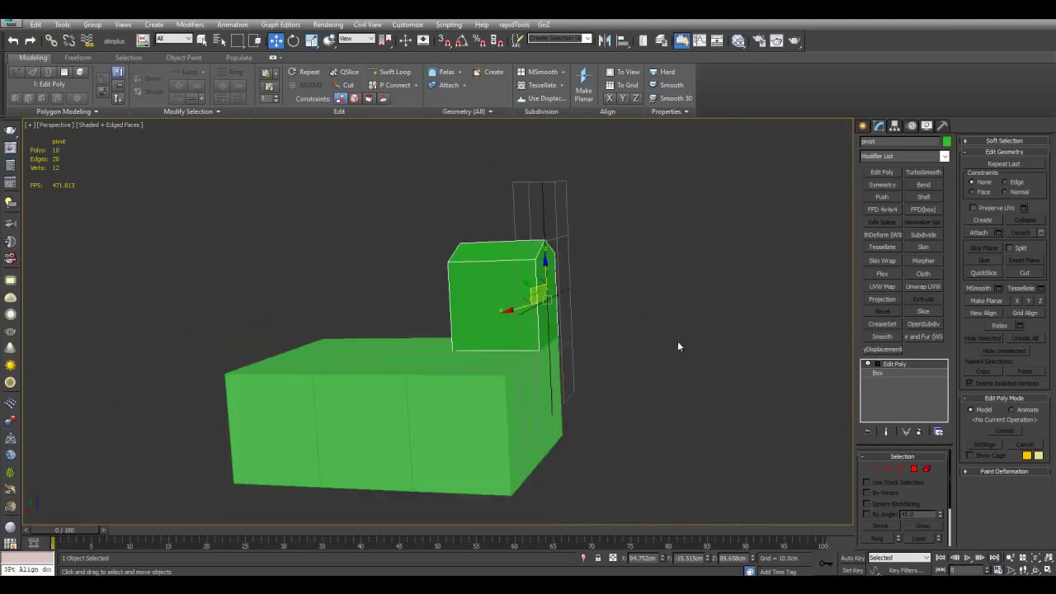
{"action": "middle_click_drag", "start_coordinate": [579, 250], "coordinate": [613, 226], "text": "alt"}
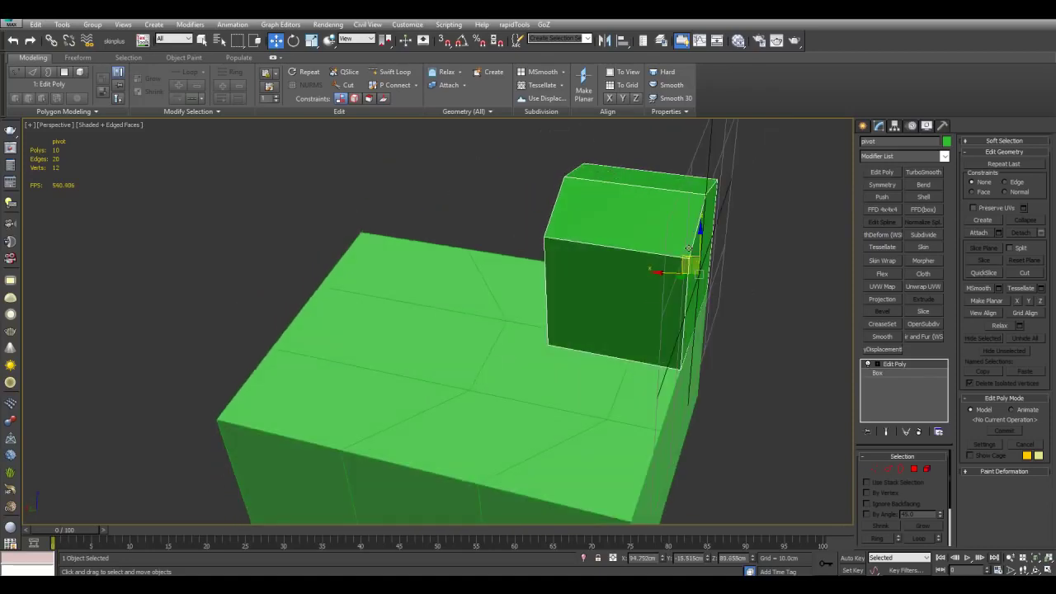
{"action": "middle_click_drag", "start_coordinate": [684, 242], "coordinate": [635, 248], "text": "alt"}
{"action": "left_click", "coordinate": [357, 40]}
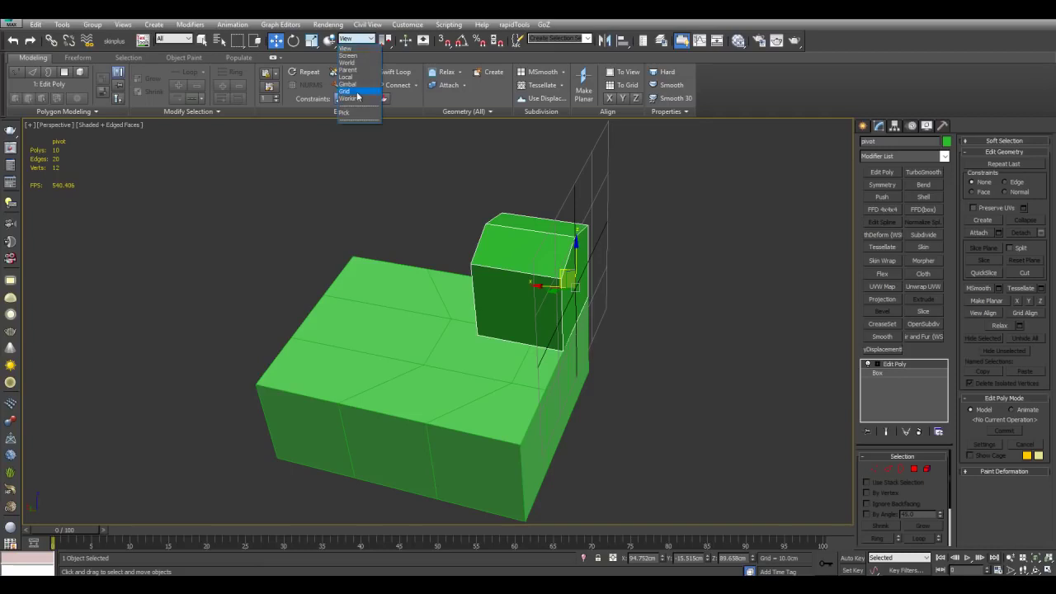
{"action": "left_click", "coordinate": [356, 113]}
{"action": "scroll", "coordinate": [526, 220], "scroll_direction": "up", "scroll_amount": 3}
{"action": "left_click", "coordinate": [540, 208]}
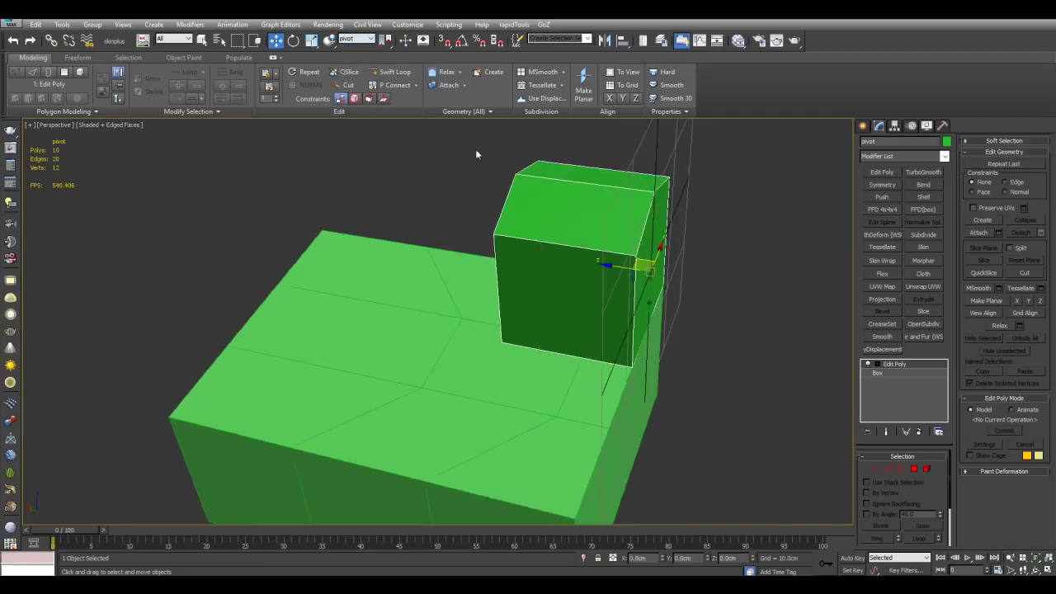
{"action": "left_click", "coordinate": [354, 41]}
{"action": "left_click", "coordinate": [346, 127]}
{"action": "middle_click_drag", "start_coordinate": [555, 268], "coordinate": [598, 245], "text": "alt"}
Turn on snapping and review the Enable Axis Constraints setting in the Grid and Snap Settings.
{"action": "key", "text": "s"}
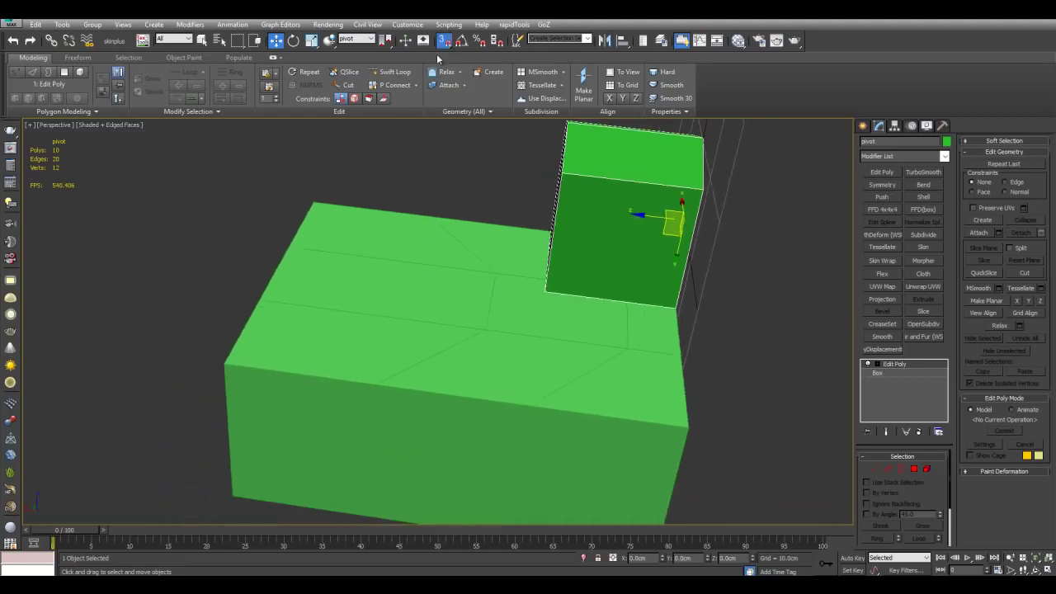
{"action": "right_click", "coordinate": [443, 42]}
{"action": "left_click", "coordinate": [492, 237]}
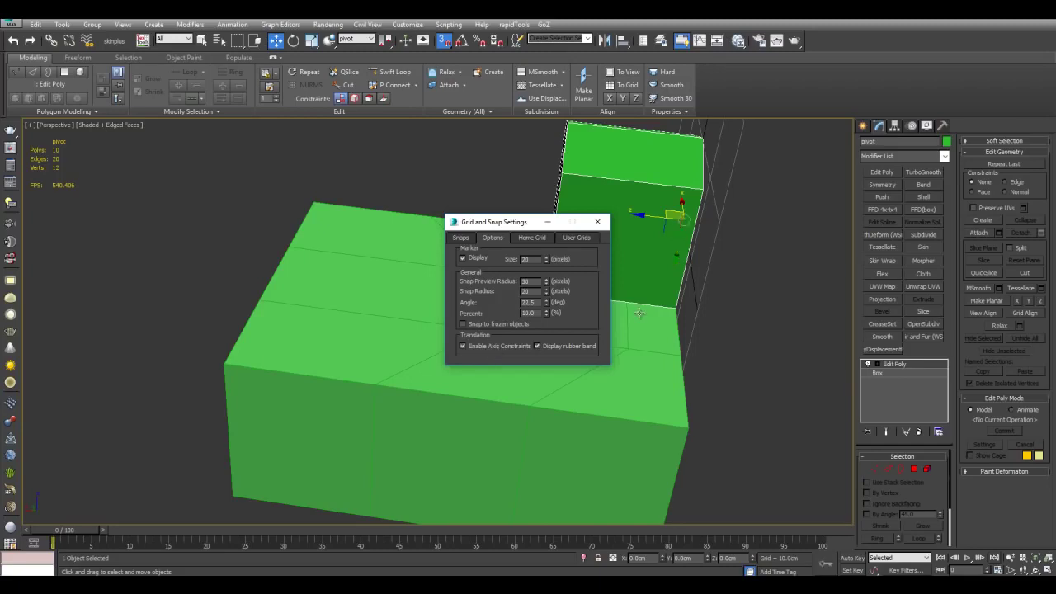
{"action": "scroll", "coordinate": [666, 260], "scroll_direction": "up", "scroll_amount": 2}
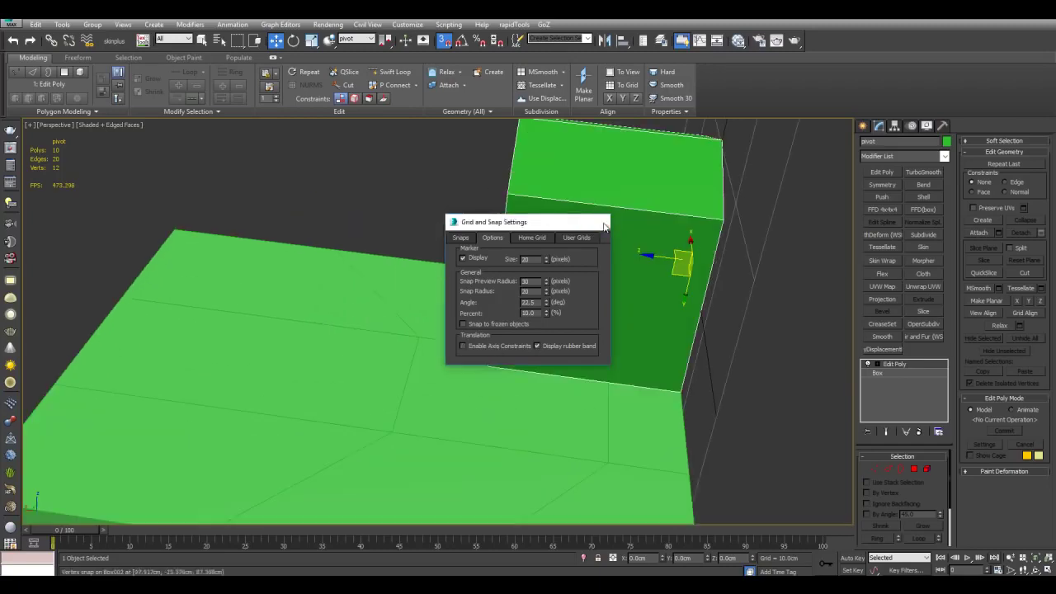
{"action": "left_click", "coordinate": [597, 221]}
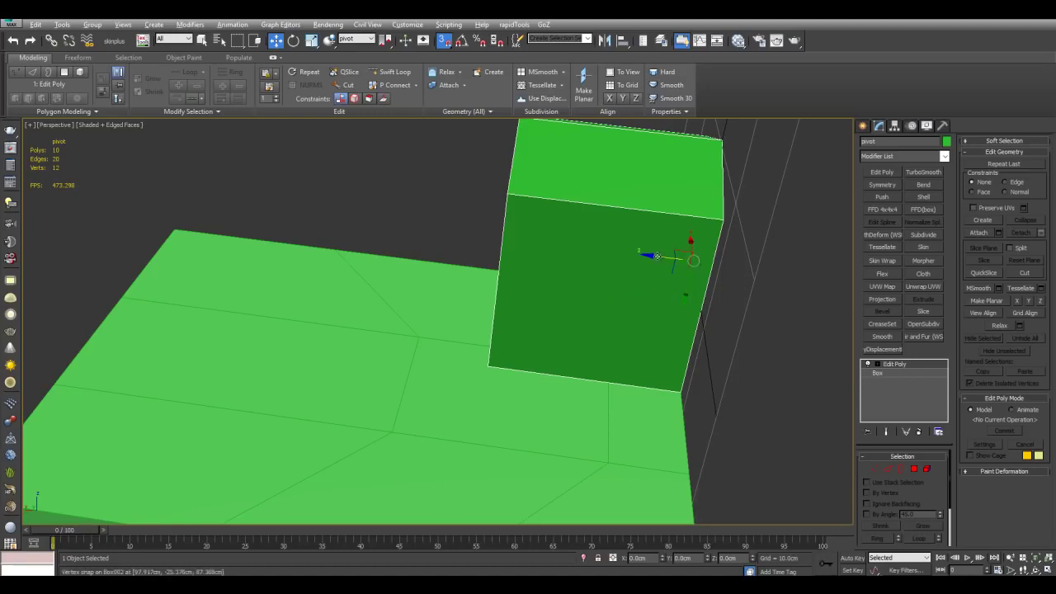
Snap-move the pivot object along its Z axis to the first bent loop's vertex on the box's front edge, then disable snapping.
{"action": "scroll", "coordinate": [599, 288], "scroll_direction": "down", "scroll_amount": 2}
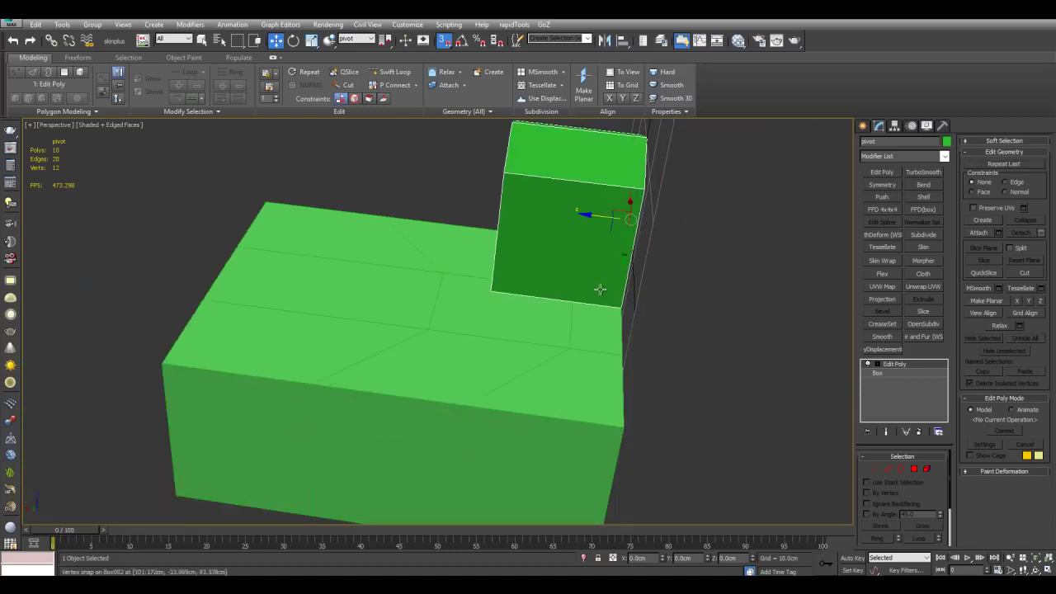
{"action": "mouse_move", "coordinate": [576, 272]}
{"action": "middle_mouse_down"}
{"action": "mouse_move", "coordinate": [636, 274]}
{"action": "mouse_move", "coordinate": [602, 265]}
{"action": "middle_mouse_up"}
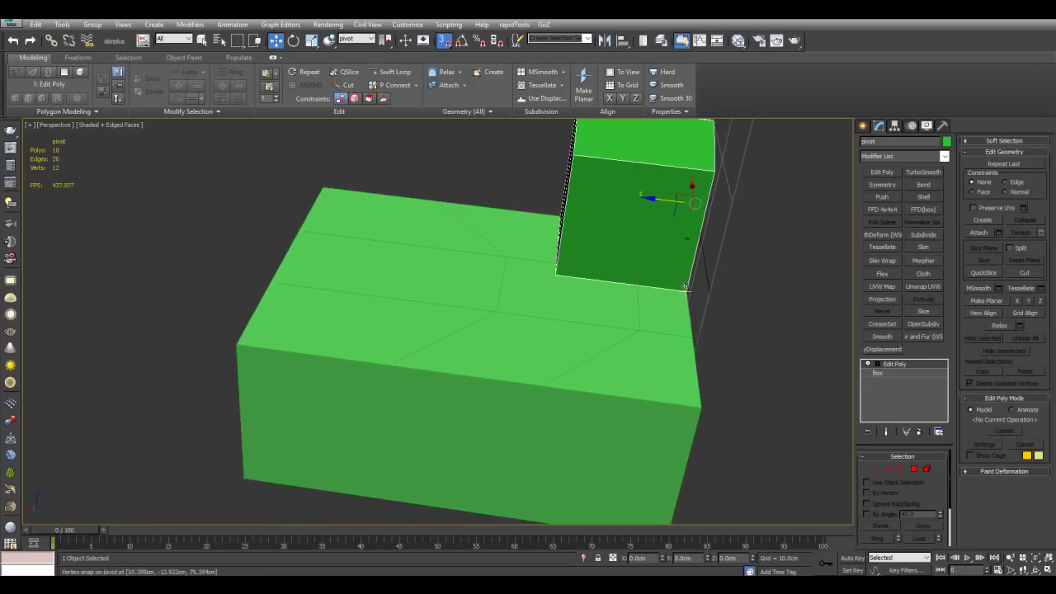
{"action": "left_click_drag", "start_coordinate": [685, 287], "coordinate": [386, 366]}
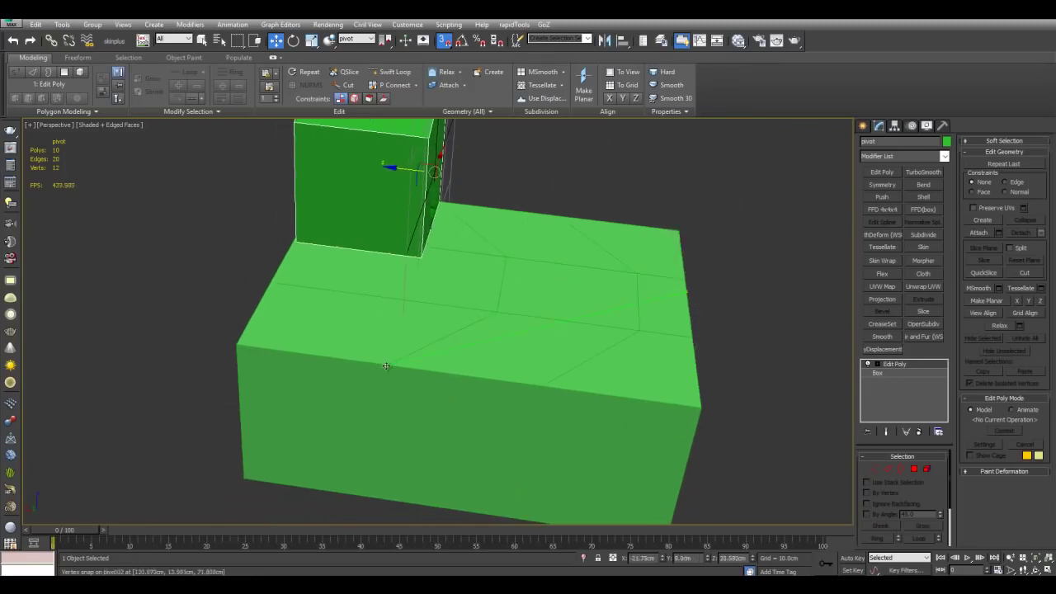
{"action": "scroll", "coordinate": [386, 365], "scroll_direction": "down", "scroll_amount": 4}
{"action": "middle_click_drag", "start_coordinate": [385, 365], "coordinate": [548, 279], "text": "alt"}
{"action": "scroll", "coordinate": [627, 326], "scroll_direction": "up", "scroll_amount": 4}
{"action": "key", "text": "s"}
{"action": "scroll", "coordinate": [549, 279], "scroll_direction": "down", "scroll_amount": 3}
{"action": "scroll", "coordinate": [601, 271], "scroll_direction": "up", "scroll_amount": 2}
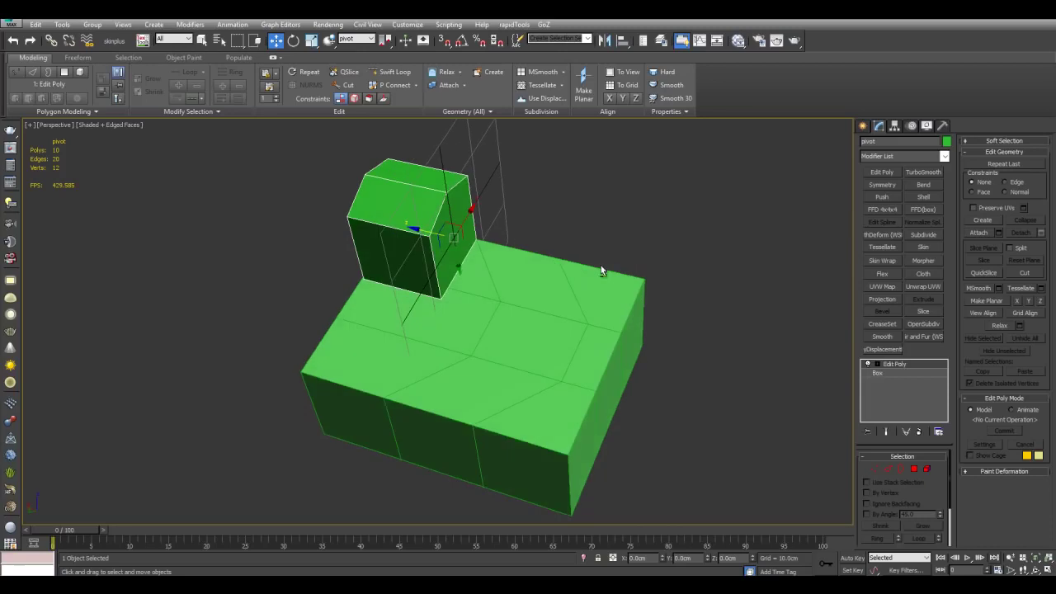
Select the first bent edge loop of the box and straighten it with Grid Align.
{"action": "left_click", "coordinate": [622, 295]}
{"action": "scroll", "coordinate": [631, 283], "scroll_direction": "up", "scroll_amount": 2}
{"action": "middle_click_drag", "start_coordinate": [632, 284], "coordinate": [591, 279], "text": "alt"}
{"action": "key", "text": "2"}
{"action": "double_click", "coordinate": [559, 288]}
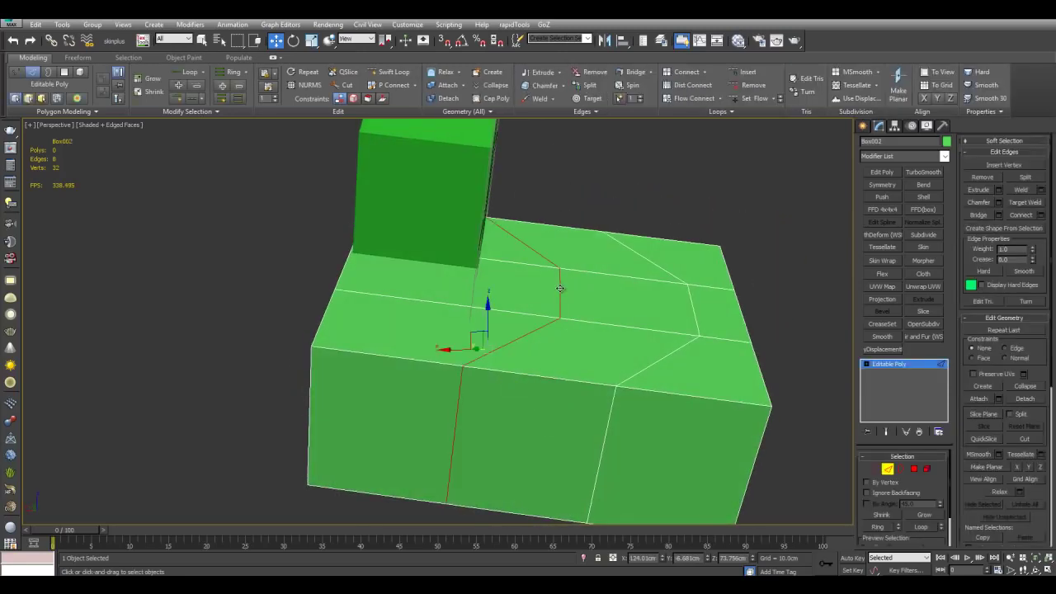
{"action": "left_click", "coordinate": [1025, 480]}
{"action": "middle_click_drag", "start_coordinate": [600, 252], "coordinate": [562, 249], "text": "alt"}
{"action": "key", "text": "2"}
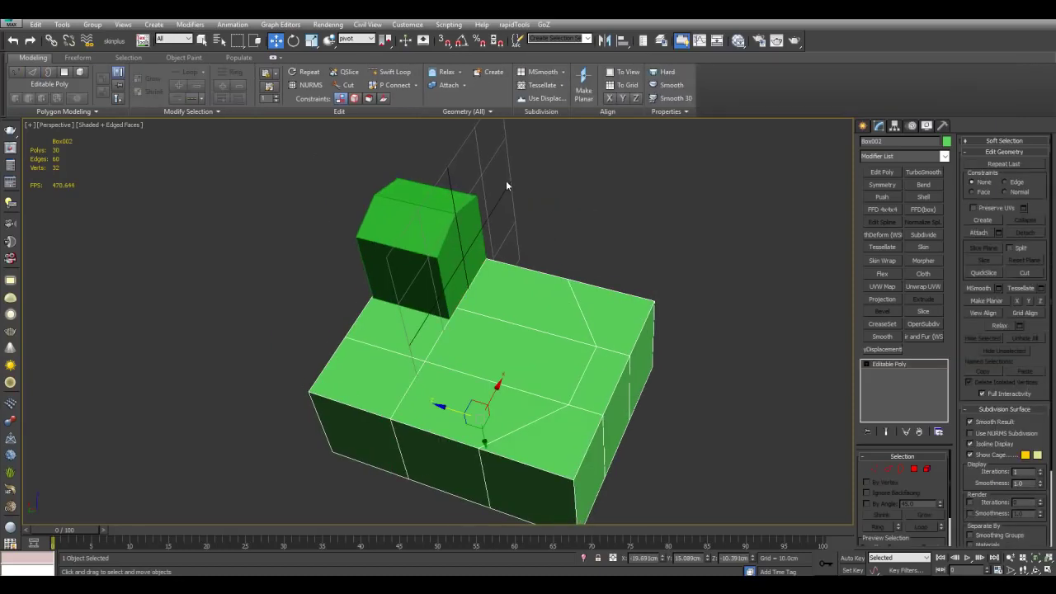
Snap-move the pivot object along its Z axis to the second bent loop's vertex on the box's front edge.
{"action": "left_click", "coordinate": [475, 200]}
{"action": "scroll", "coordinate": [528, 262], "scroll_direction": "up", "scroll_amount": 4}
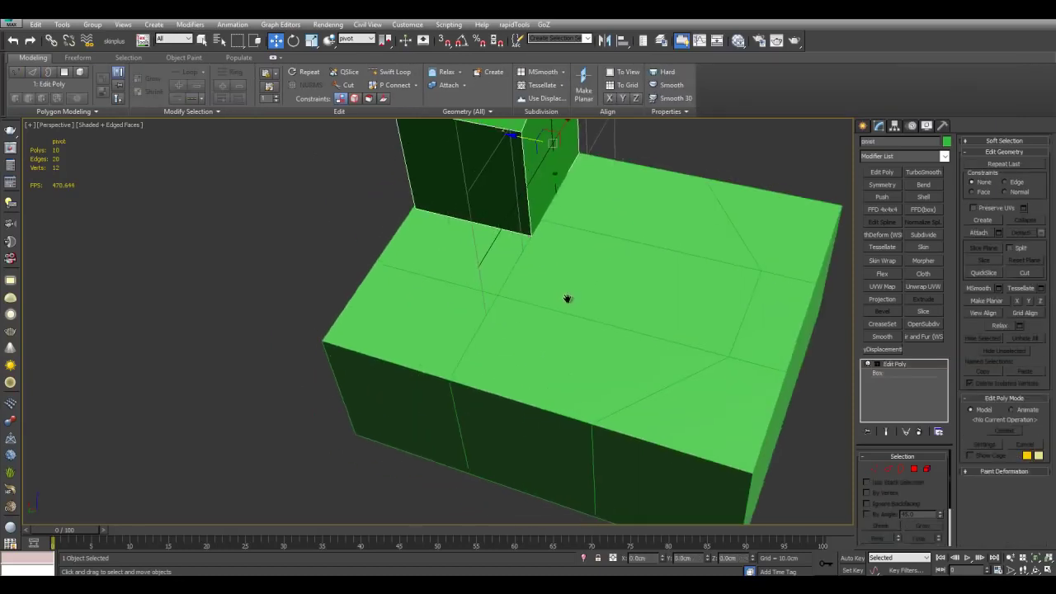
{"action": "key", "text": "s"}
{"action": "middle_click_drag", "start_coordinate": [561, 322], "coordinate": [561, 313]}
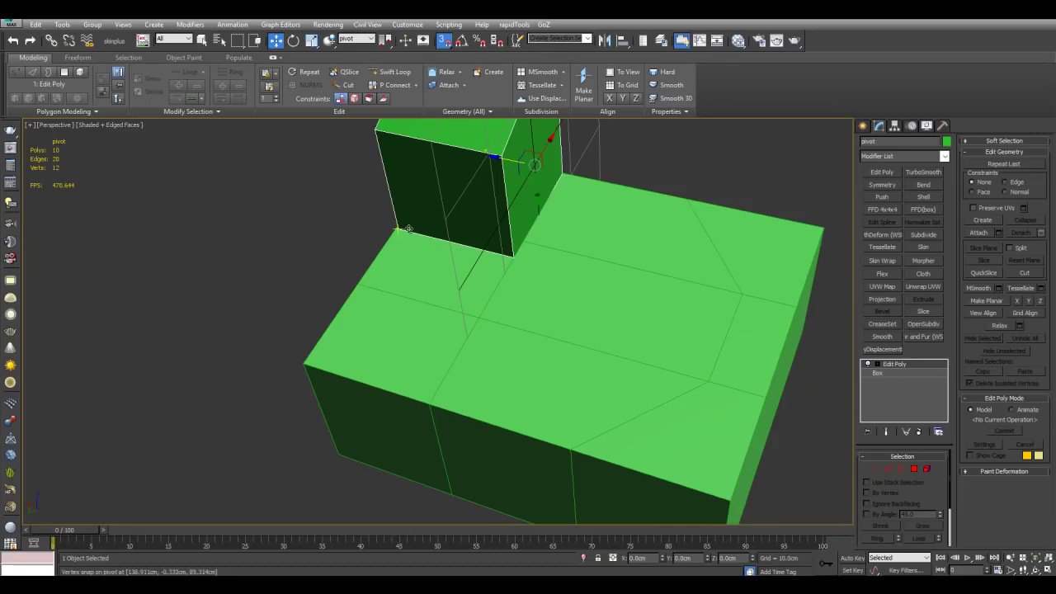
{"action": "left_click_drag", "start_coordinate": [513, 253], "coordinate": [573, 438]}
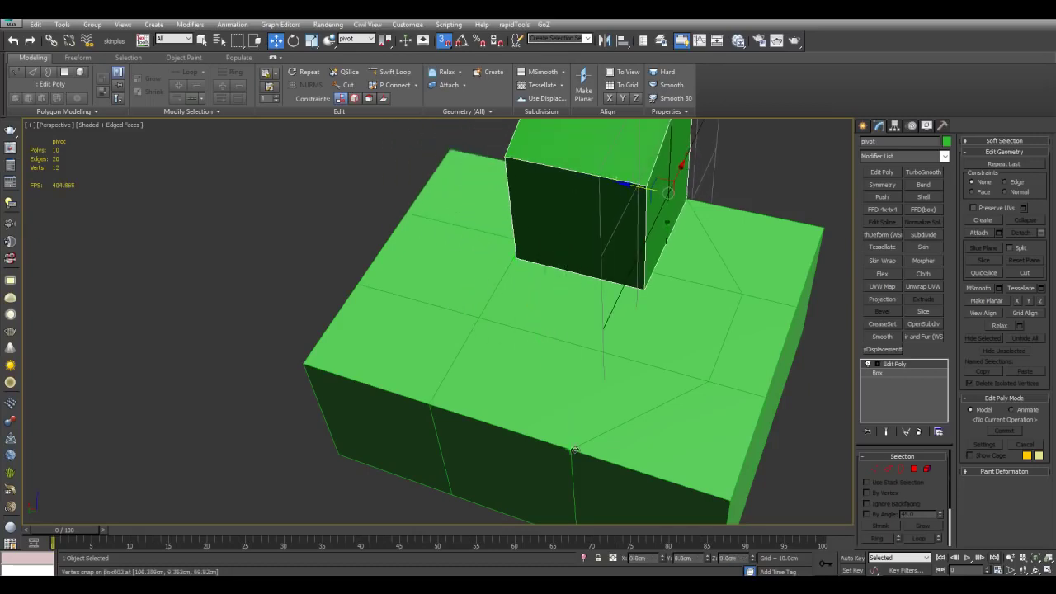
{"action": "middle_click_drag", "start_coordinate": [680, 419], "coordinate": [590, 310], "text": "alt"}
{"action": "scroll", "coordinate": [608, 317], "scroll_direction": "down", "scroll_amount": 2}
{"action": "key", "text": "s"}
{"action": "left_click_drag", "start_coordinate": [517, 250], "coordinate": [544, 270]}
{"action": "right_click", "coordinate": [544, 270]}
{"action": "key", "text": "s"}
Select the second bent edge loop of the box and straighten it by aligning it to the active grid.
{"action": "middle_click_drag", "start_coordinate": [608, 264], "coordinate": [585, 283], "text": "alt"}
{"action": "key", "text": "s"}
{"action": "middle_click_drag", "start_coordinate": [707, 300], "coordinate": [609, 307]}
{"action": "left_click", "coordinate": [607, 305]}
{"action": "key", "text": "2"}
{"action": "double_click", "coordinate": [578, 317]}
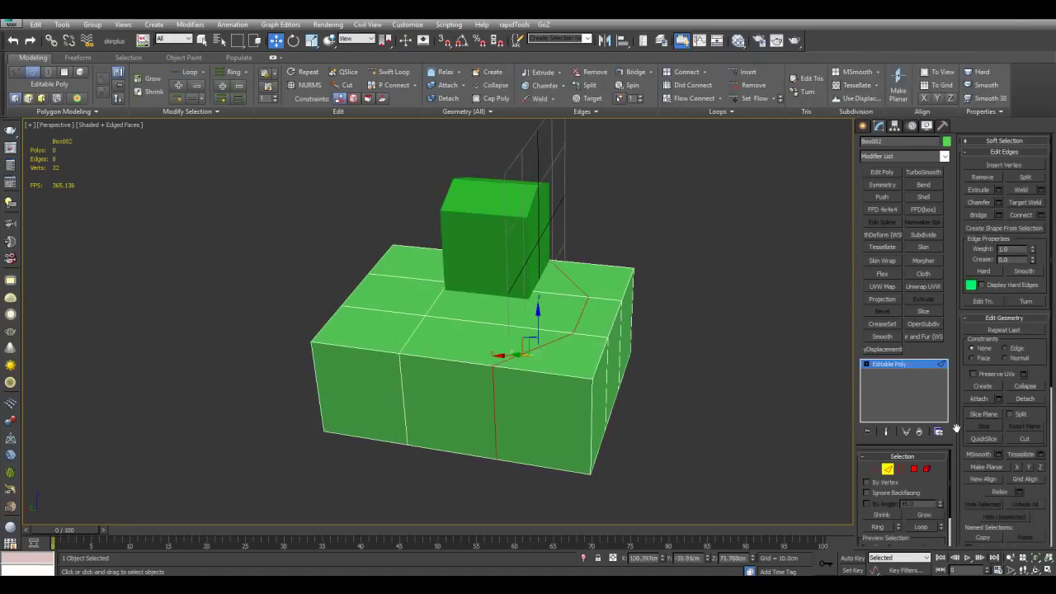
{"action": "left_click", "coordinate": [1016, 467]}
{"action": "middle_click_drag", "start_coordinate": [621, 286], "coordinate": [624, 311], "text": "alt"}
{"action": "key", "text": "2"}
Isolate the box and add an Edit Poly modifier to it.
{"action": "middle_click_drag", "start_coordinate": [550, 250], "coordinate": [699, 299]}
{"action": "scroll", "coordinate": [527, 294], "scroll_direction": "down", "scroll_amount": 3}
{"action": "scroll", "coordinate": [476, 351], "scroll_direction": "up", "scroll_amount": 4}
{"action": "left_click", "coordinate": [464, 362]}
{"action": "scroll", "coordinate": [495, 355], "scroll_direction": "down", "scroll_amount": 4}
{"action": "left_click", "coordinate": [619, 347]}
{"action": "key", "text": "alt+q"}
{"action": "left_click", "coordinate": [882, 176]}
{"action": "middle_click_drag", "start_coordinate": [571, 237], "coordinate": [700, 292]}
Cut a slanted line across the box near its back edge using QuickSlice with Split enabled.
{"action": "key", "text": "2"}
{"action": "key", "text": "q"}
{"action": "left_click", "coordinate": [787, 326]}
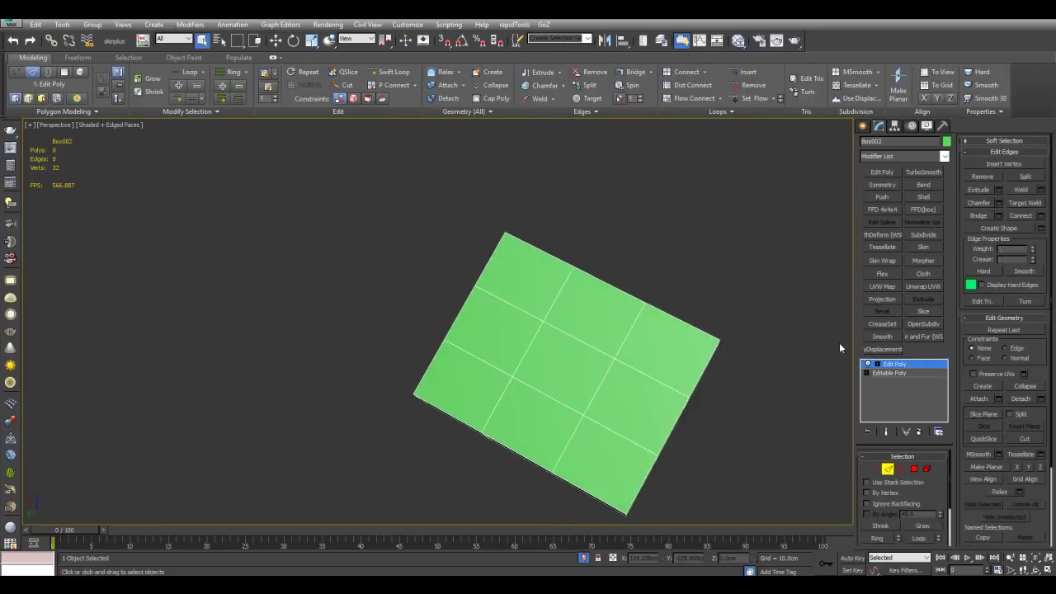
{"action": "left_click", "coordinate": [993, 439]}
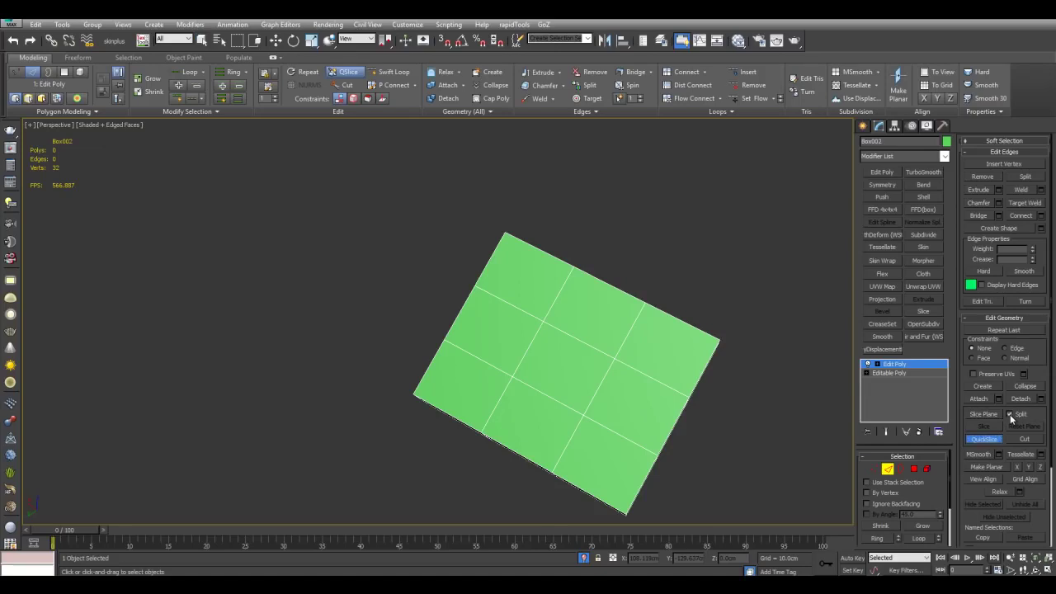
{"action": "middle_click_drag", "start_coordinate": [492, 264], "coordinate": [532, 311], "text": "alt"}
{"action": "scroll", "coordinate": [555, 332], "scroll_direction": "up", "scroll_amount": 4}
{"action": "left_click", "coordinate": [555, 329]}
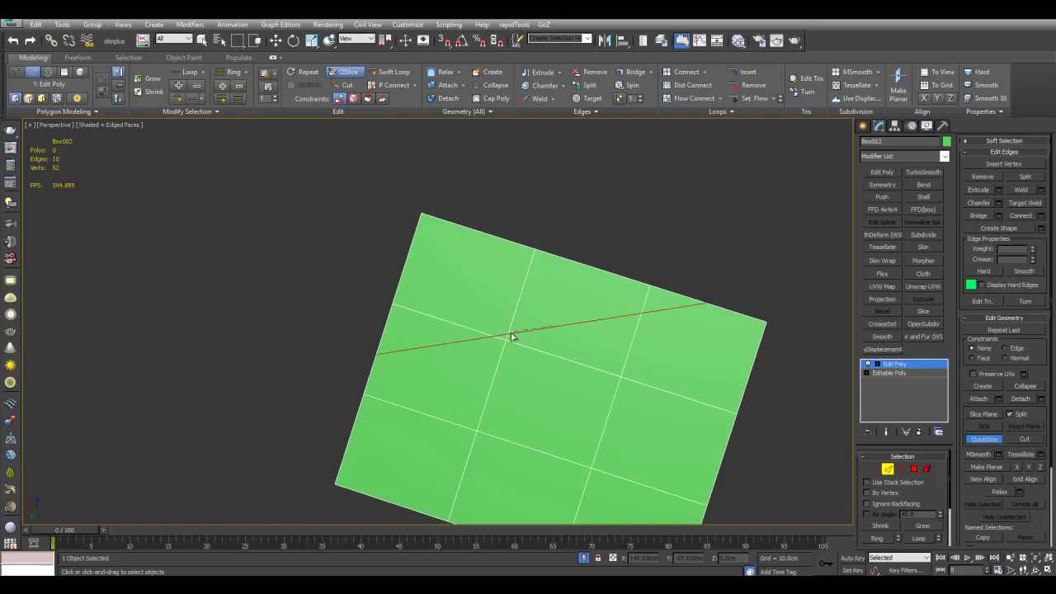
{"action": "right_click", "coordinate": [778, 264]}
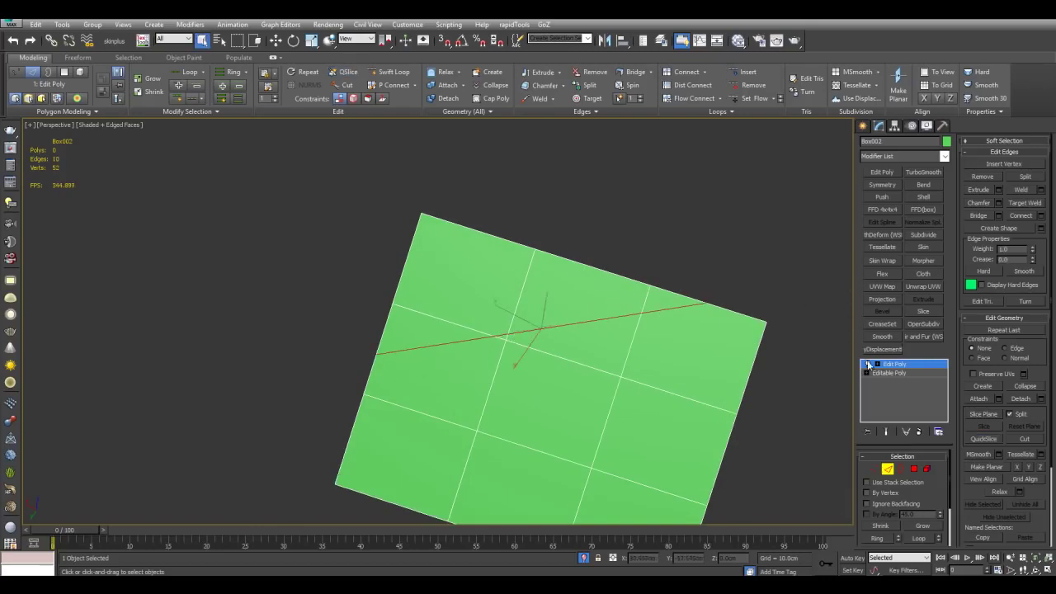
Select the sliced-off element at the back of the box and delete it.
{"action": "left_click", "coordinate": [876, 365]}
{"action": "left_click", "coordinate": [898, 407]}
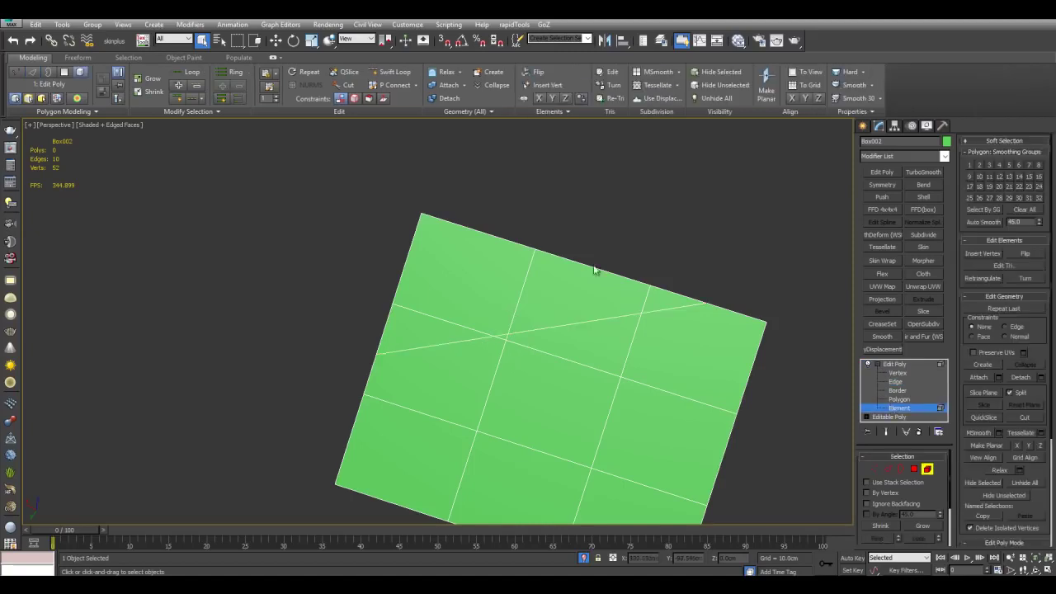
{"action": "left_click", "coordinate": [546, 265]}
{"action": "middle_click_drag", "start_coordinate": [726, 317], "coordinate": [704, 356]}
{"action": "key", "text": "Delete"}
{"action": "scroll", "coordinate": [667, 313], "scroll_direction": "up", "scroll_amount": 3}
{"action": "mouse_move", "coordinate": [775, 386]}
{"action": "middle_mouse_down"}
{"action": "mouse_move", "coordinate": [710, 357]}
{"action": "mouse_move", "coordinate": [766, 368]}
{"action": "middle_mouse_up"}
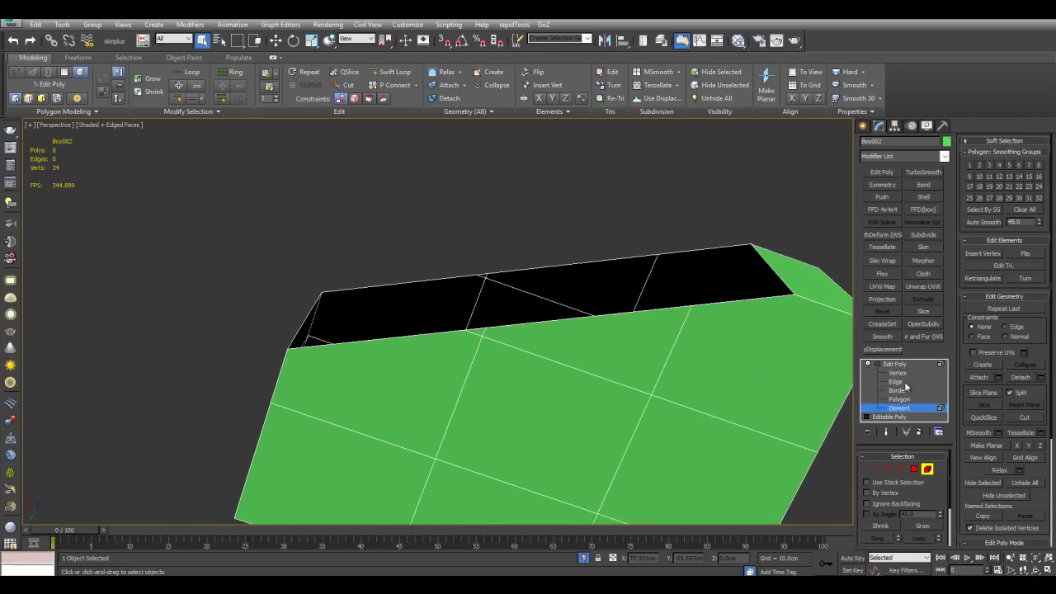
Select the edges around the cut opening and bridge them to close the slanted side.
{"action": "left_click", "coordinate": [899, 390]}
{"action": "left_click", "coordinate": [790, 301]}
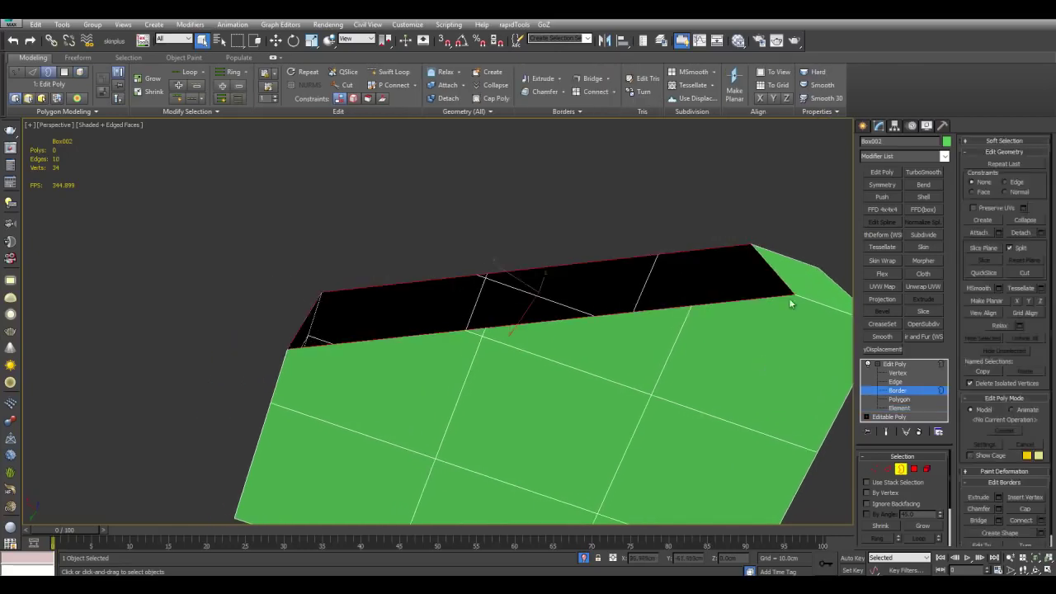
{"action": "left_click", "coordinate": [895, 381]}
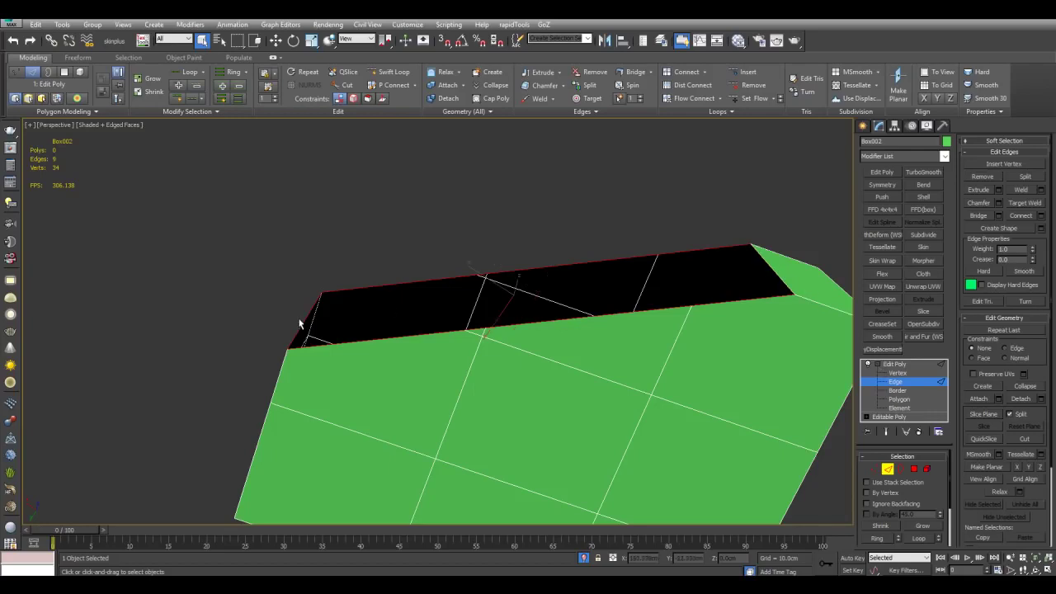
{"action": "key", "text": "ctrl+shift+b"}
{"action": "left_click", "coordinate": [640, 346]}
{"action": "scroll", "coordinate": [618, 342], "scroll_direction": "down", "scroll_amount": 3}
{"action": "key", "text": "4"}
{"action": "scroll", "coordinate": [594, 293], "scroll_direction": "up", "scroll_amount": 2}
{"action": "key", "text": "w"}
{"action": "middle_click_drag", "start_coordinate": [495, 304], "coordinate": [598, 235], "text": "alt"}
{"action": "key", "text": "ctrl+z"}
{"action": "left_click_drag", "start_coordinate": [440, 335], "coordinate": [408, 262]}
{"action": "key", "text": "ctrl+z"}
{"action": "key", "text": "4"}
Select the pivot object, change the reference coordinate system for rotating, and rotate it toward the slanted side of the box.
{"action": "middle_click_drag", "start_coordinate": [701, 341], "coordinate": [619, 330], "text": "alt"}
{"action": "key", "text": "q"}
{"action": "left_click", "coordinate": [513, 363]}
{"action": "middle_click_drag", "start_coordinate": [513, 363], "coordinate": [550, 320], "text": "alt"}
{"action": "scroll", "coordinate": [560, 364], "scroll_direction": "up", "scroll_amount": 2}
{"action": "scroll", "coordinate": [559, 363], "scroll_direction": "down", "scroll_amount": 1}
{"action": "key", "text": "e"}
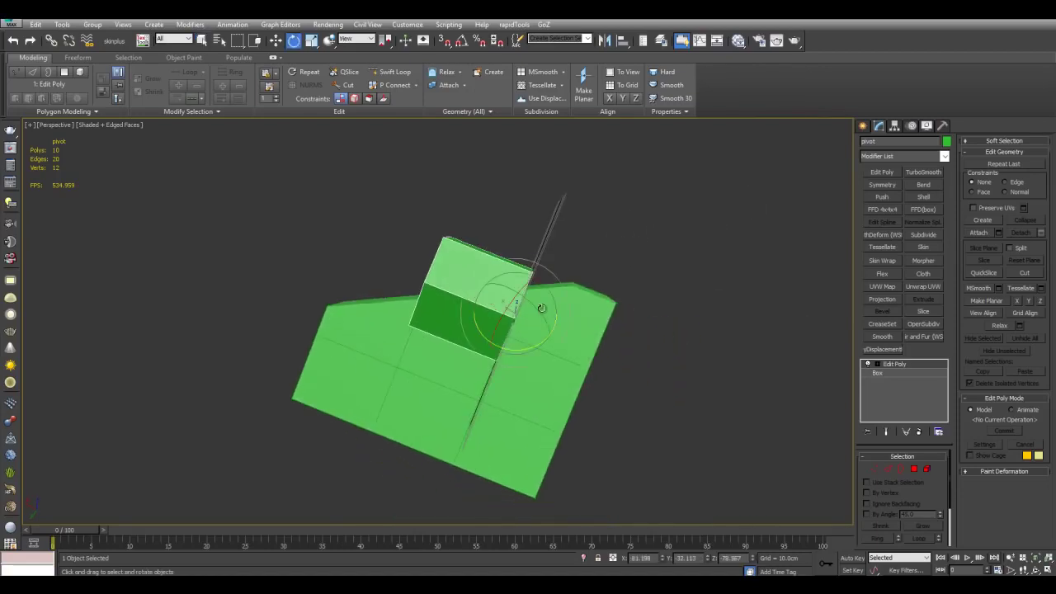
{"action": "left_click", "coordinate": [354, 40]}
{"action": "left_click", "coordinate": [351, 59]}
{"action": "left_click_drag", "start_coordinate": [549, 298], "coordinate": [542, 311]}
Start 3Pt Align on the rotated pivot object and pick three of its corner vertices as source points.
{"action": "key", "text": "w"}
{"action": "middle_click_drag", "start_coordinate": [543, 311], "coordinate": [652, 324], "text": "alt"}
{"action": "scroll", "coordinate": [652, 323], "scroll_direction": "up", "scroll_amount": 3}
{"action": "key", "text": "s"}
{"action": "middle_click_drag", "start_coordinate": [587, 221], "coordinate": [603, 279], "text": "alt"}
{"action": "middle_click_drag", "start_coordinate": [603, 279], "coordinate": [637, 185]}
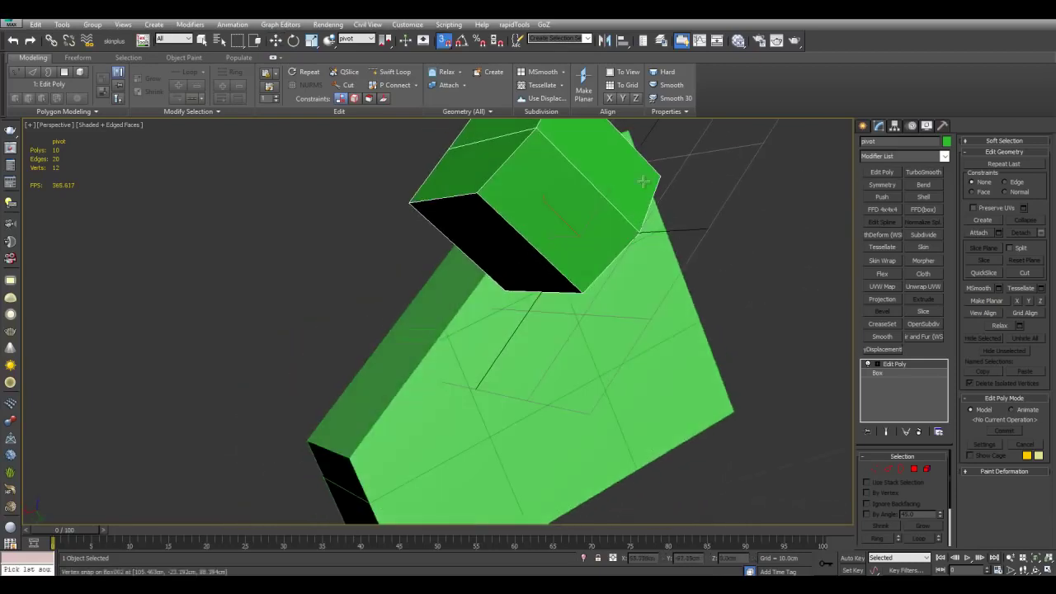
{"action": "left_click", "coordinate": [659, 177]}
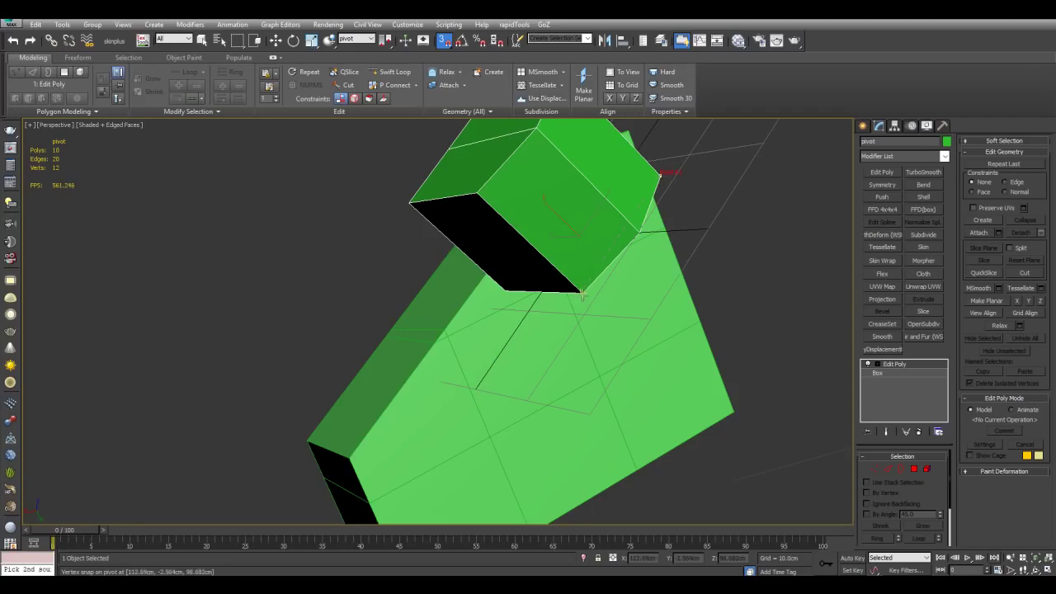
{"action": "left_click", "coordinate": [505, 291]}
Pick three corners of the box's slanted cut face as destination points and apply the alignment.
{"action": "middle_click_drag", "start_coordinate": [505, 290], "coordinate": [634, 253], "text": "alt"}
{"action": "left_click", "coordinate": [635, 253]}
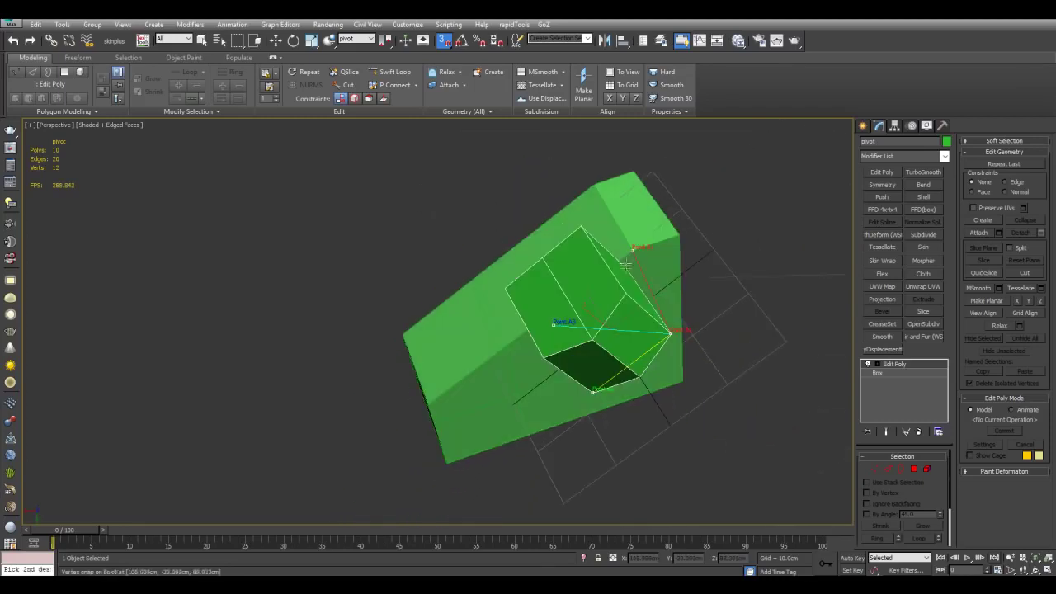
{"action": "left_click", "coordinate": [432, 404]}
{"action": "left_click", "coordinate": [404, 336]}
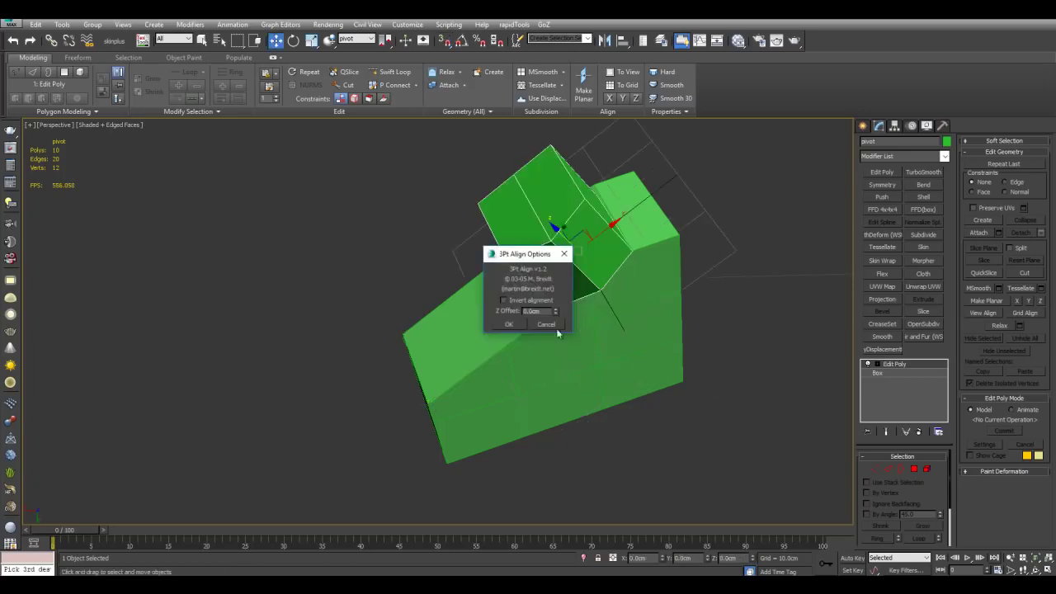
{"action": "left_click", "coordinate": [513, 324]}
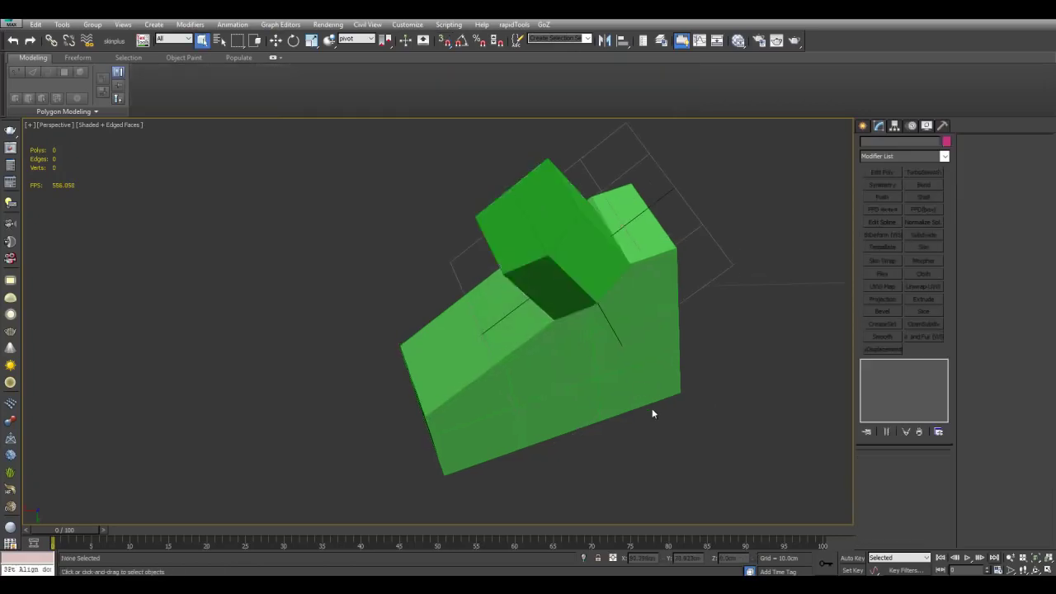
Select the box, isolate it, and enter polygon level with the Move tool active.
{"action": "key", "text": "ctrl+d"}
{"action": "left_click", "coordinate": [640, 356]}
{"action": "key", "text": "alt+q"}
{"action": "middle_click_drag", "start_coordinate": [631, 298], "coordinate": [572, 264], "text": "alt"}
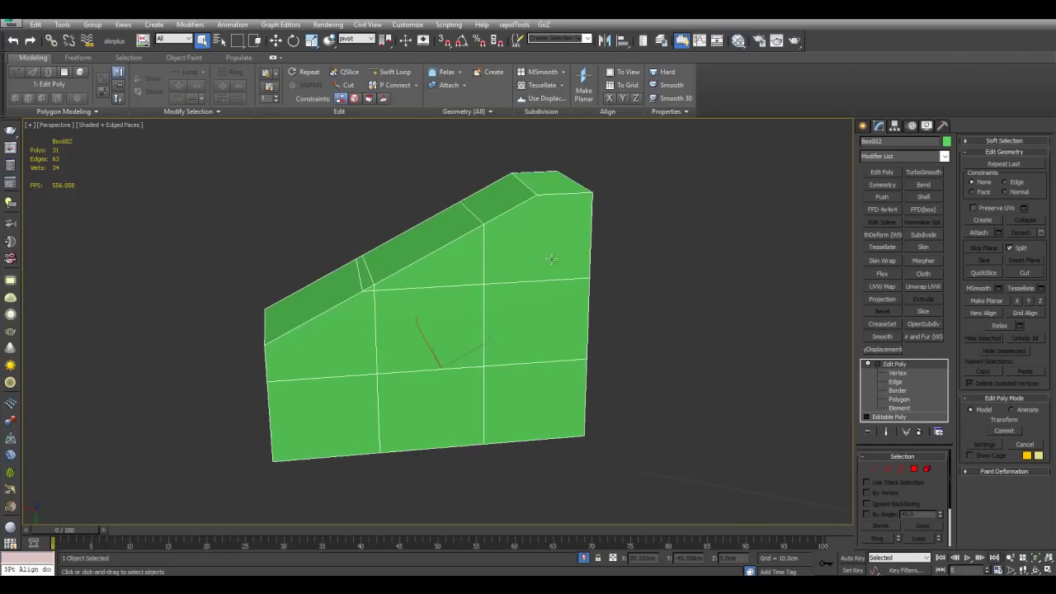
{"action": "key", "text": "4"}
{"action": "middle_click_drag", "start_coordinate": [475, 265], "coordinate": [570, 283], "text": "alt"}
{"action": "key", "text": "w"}
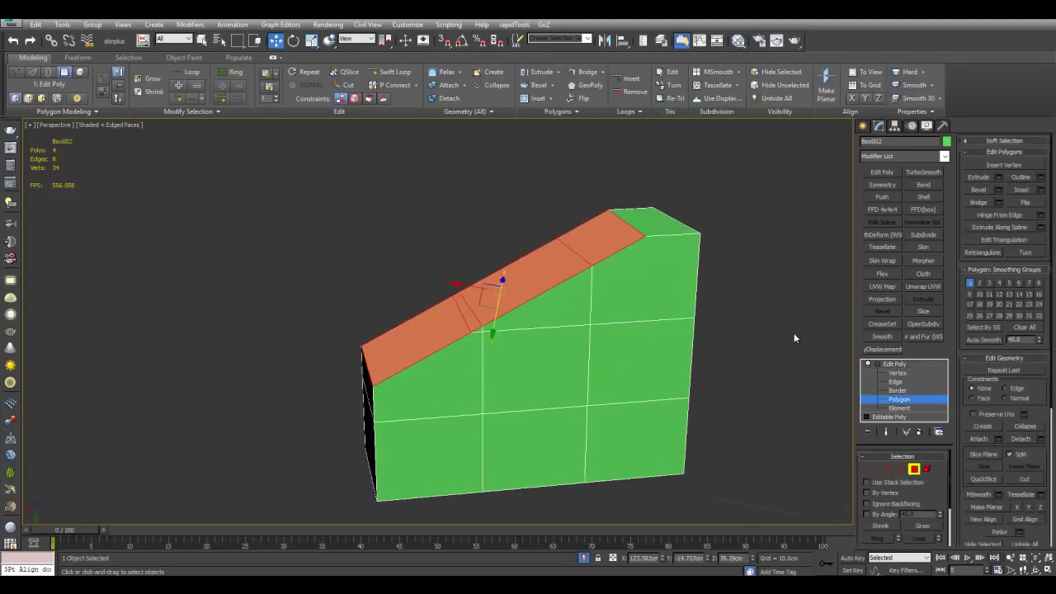
Leave polygon level and check which reference coordinate system Move, Rotate and Scale use on the whole box.
{"action": "key", "text": "4"}
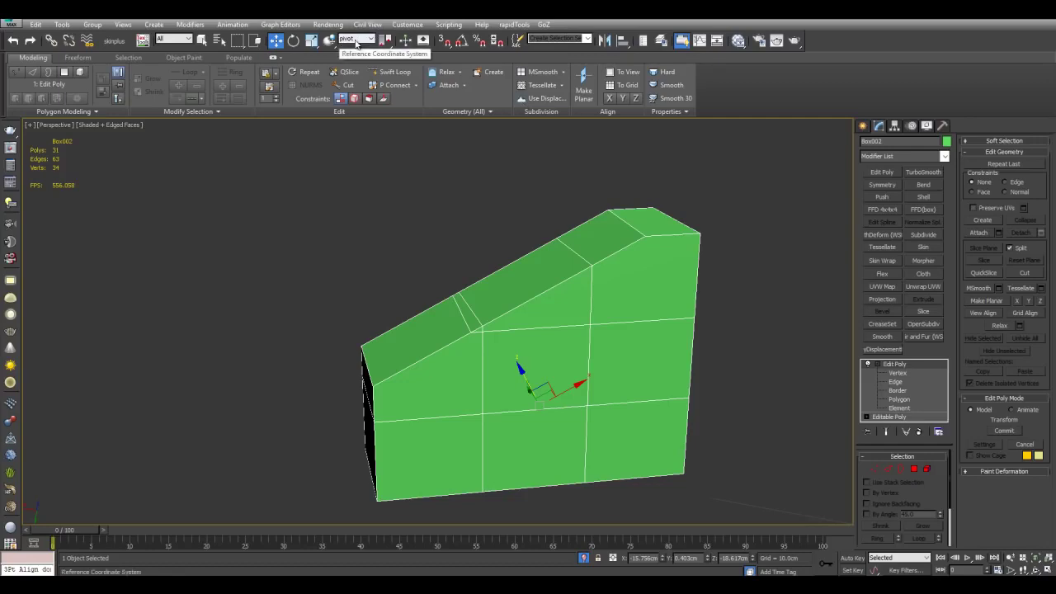
{"action": "middle_click_drag", "start_coordinate": [464, 176], "coordinate": [470, 187]}
{"action": "key", "text": "e"}
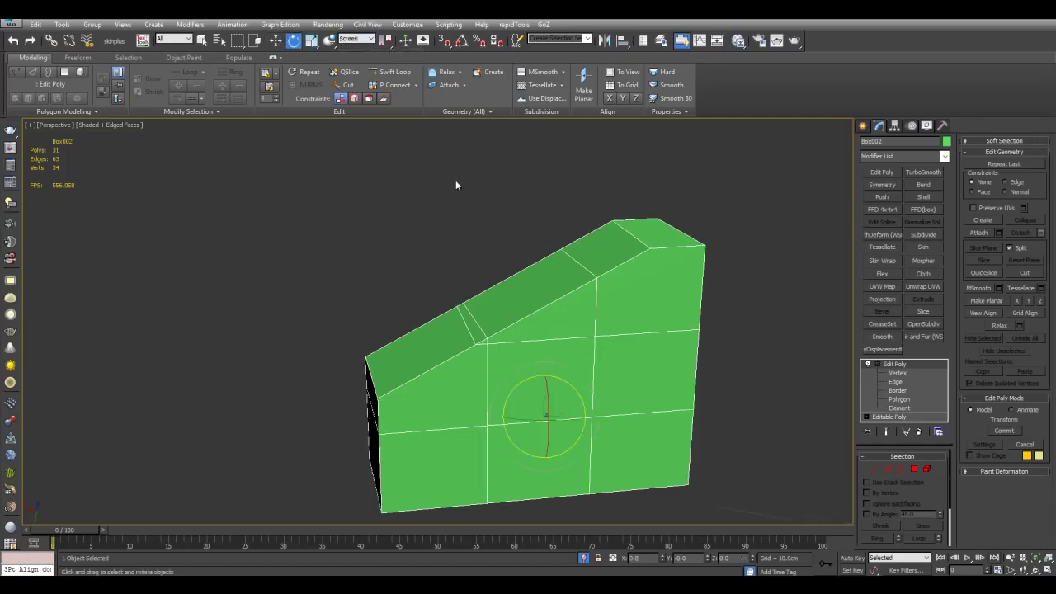
{"action": "key", "text": "r"}
{"action": "key", "text": "w"}
{"action": "scroll", "coordinate": [603, 219], "scroll_direction": "down", "scroll_amount": 3}
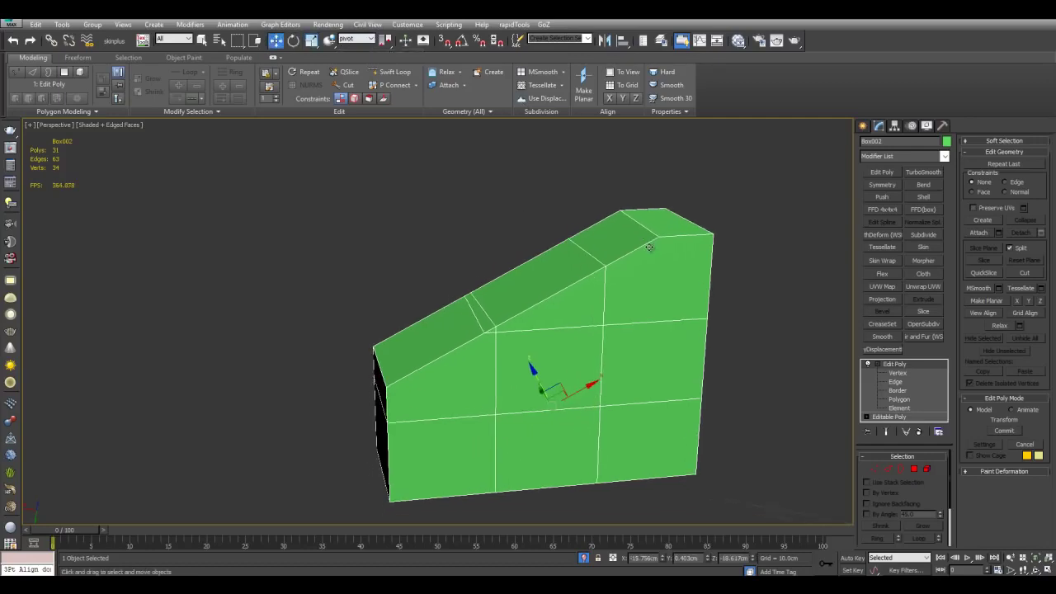
{"action": "middle_click_drag", "start_coordinate": [576, 225], "coordinate": [647, 237]}
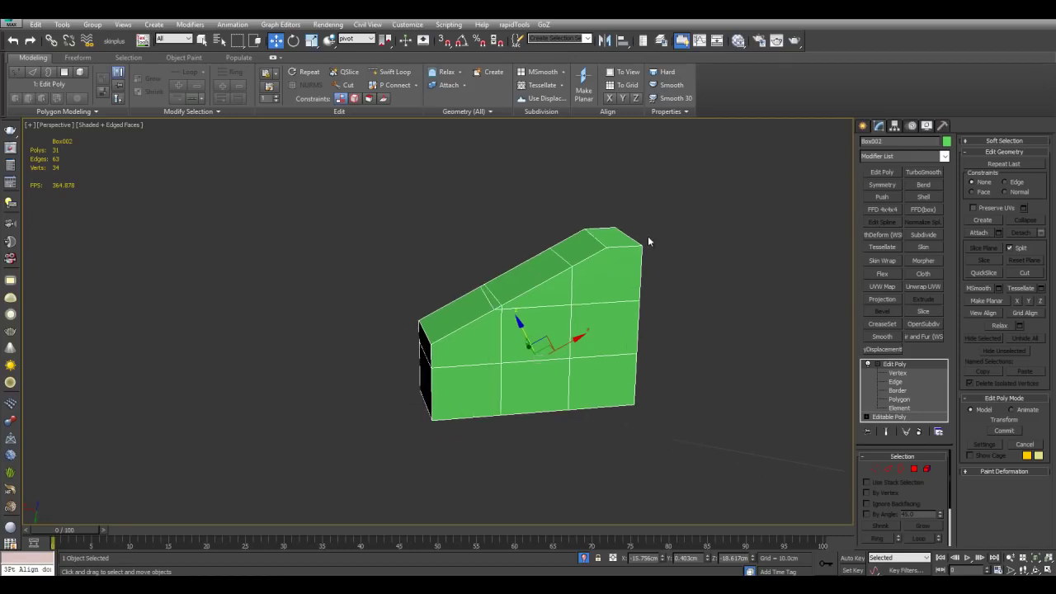
Enter vertex level and check the reference coordinate systems used by Move, Rotate and Scale there.
{"action": "key", "text": "1"}
{"action": "left_click_drag", "start_coordinate": [646, 412], "coordinate": [651, 415]}
{"action": "key", "text": "e"}
{"action": "key", "text": "r"}
{"action": "key", "text": "w"}
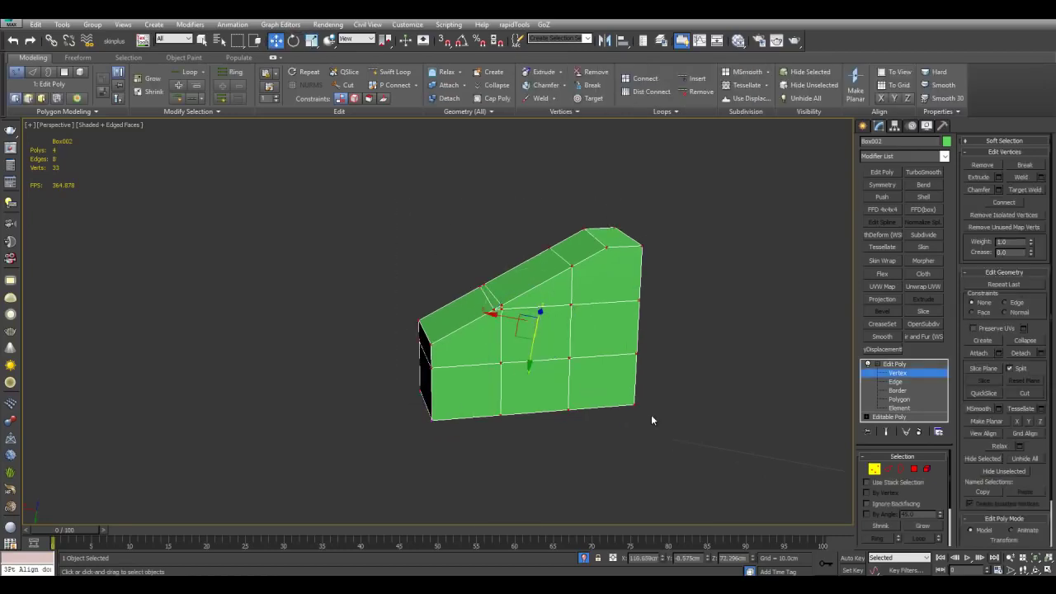
{"action": "key", "text": "e"}
{"action": "key", "text": "r"}
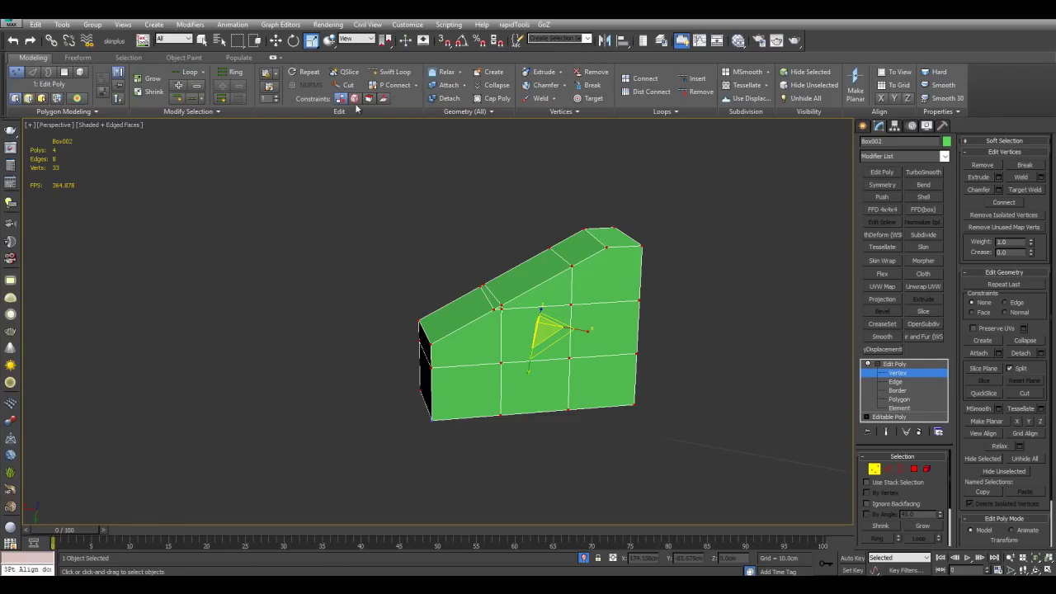
Set the reference coordinate system to pivot for Move, Rotate and Scale at vertex level.
{"action": "key", "text": "w"}
{"action": "left_click", "coordinate": [360, 40]}
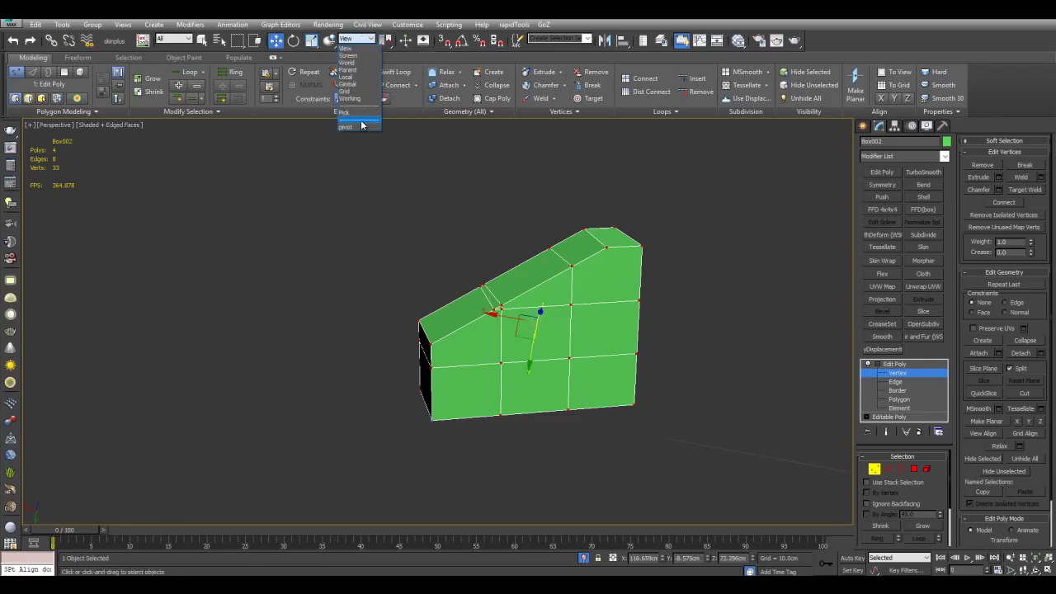
{"action": "key", "text": "e"}
{"action": "left_click", "coordinate": [361, 40]}
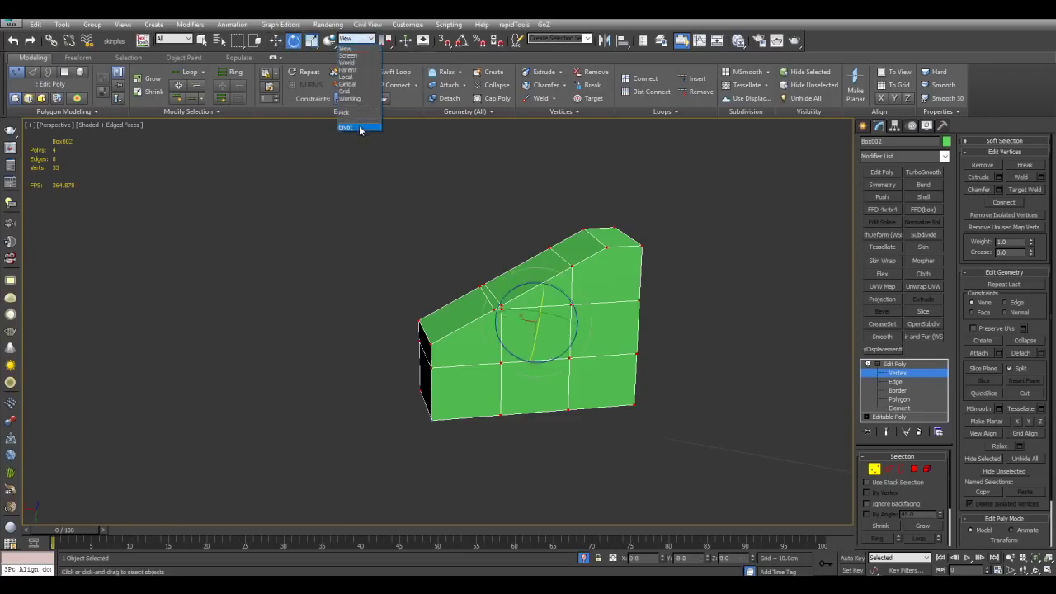
{"action": "key", "text": "r"}
{"action": "left_click", "coordinate": [360, 40]}
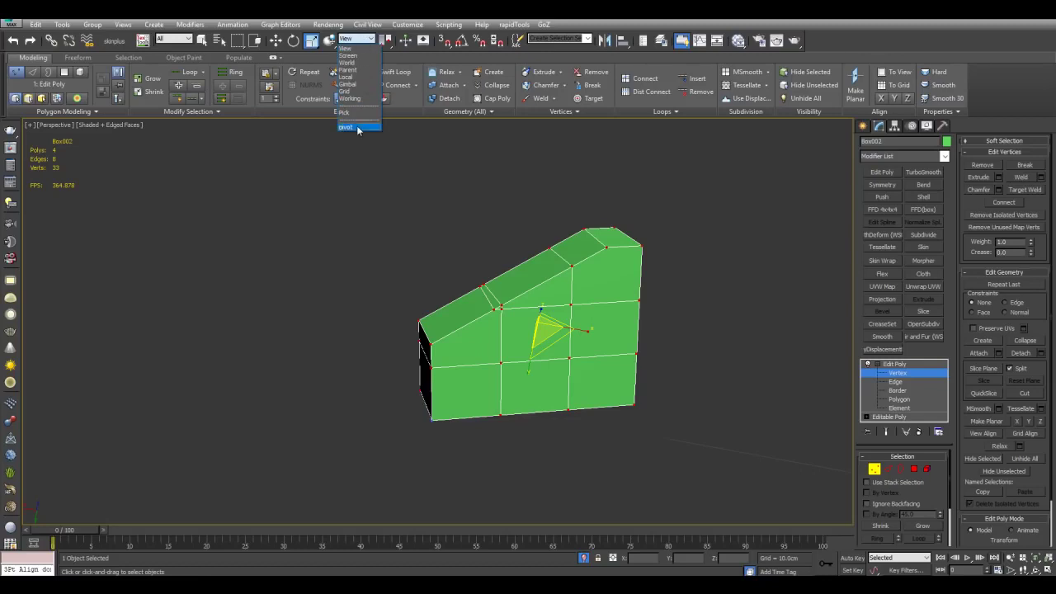
{"action": "left_click", "coordinate": [358, 129]}
Select only the polygon at the upper end of the slanted face and activate Move.
{"action": "middle_click_drag", "start_coordinate": [647, 221], "coordinate": [647, 223], "text": "alt"}
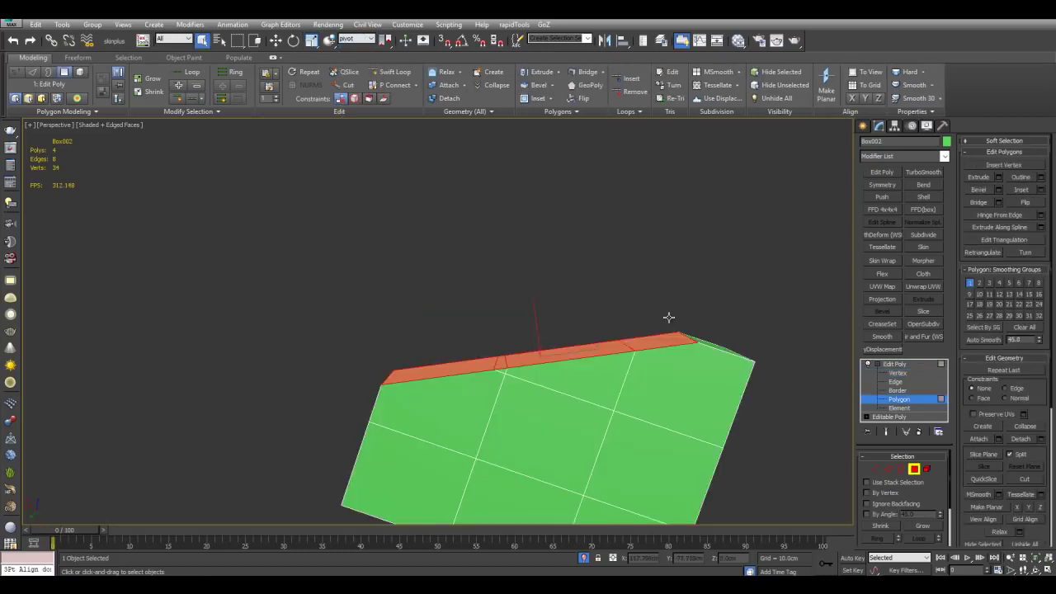
{"action": "middle_click_drag", "start_coordinate": [669, 317], "coordinate": [668, 300]}
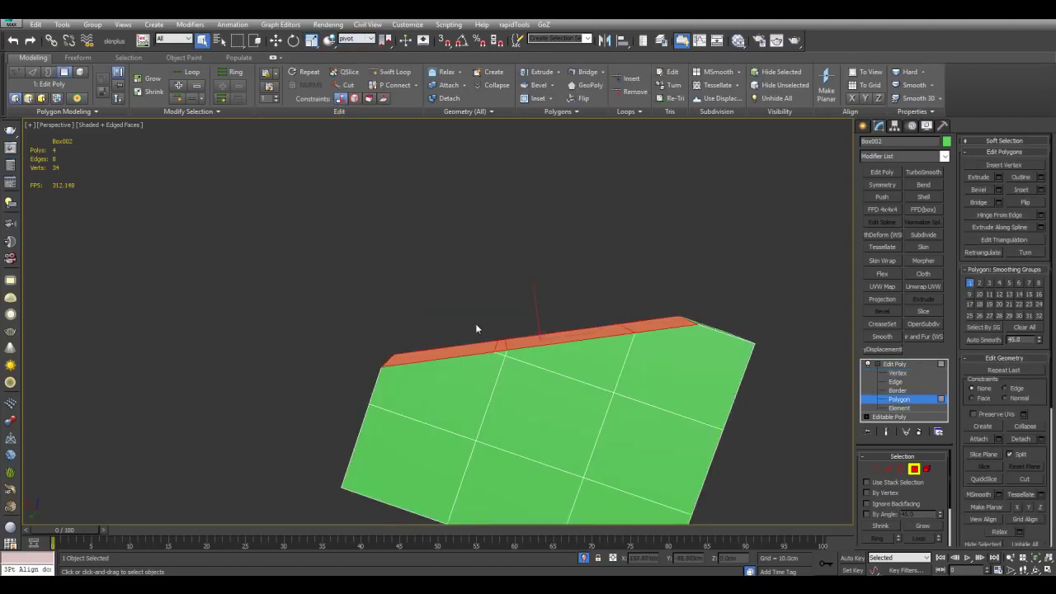
{"action": "left_click", "coordinate": [660, 324]}
{"action": "key", "text": "w"}
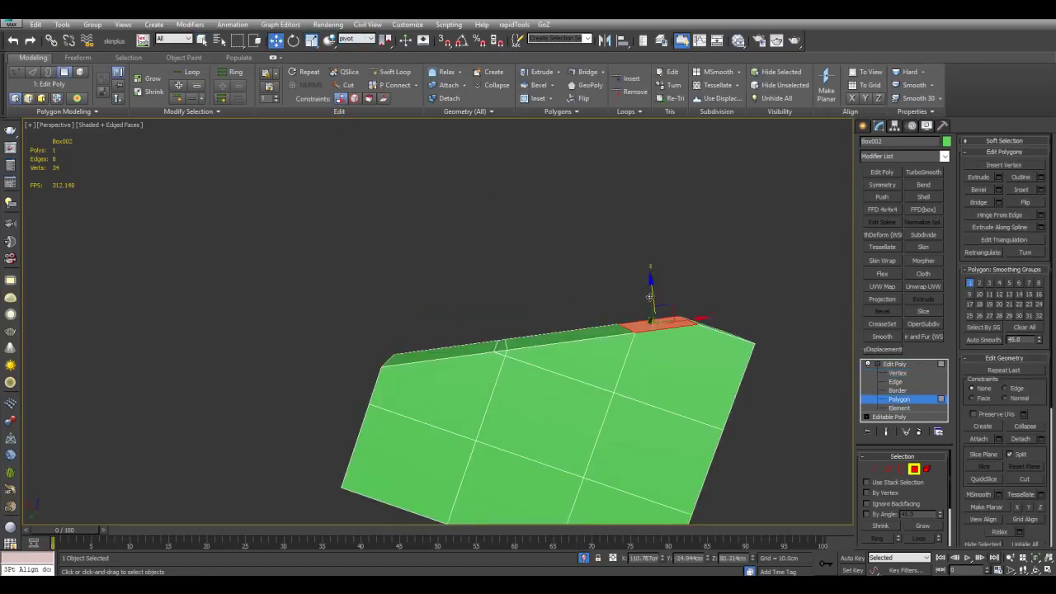
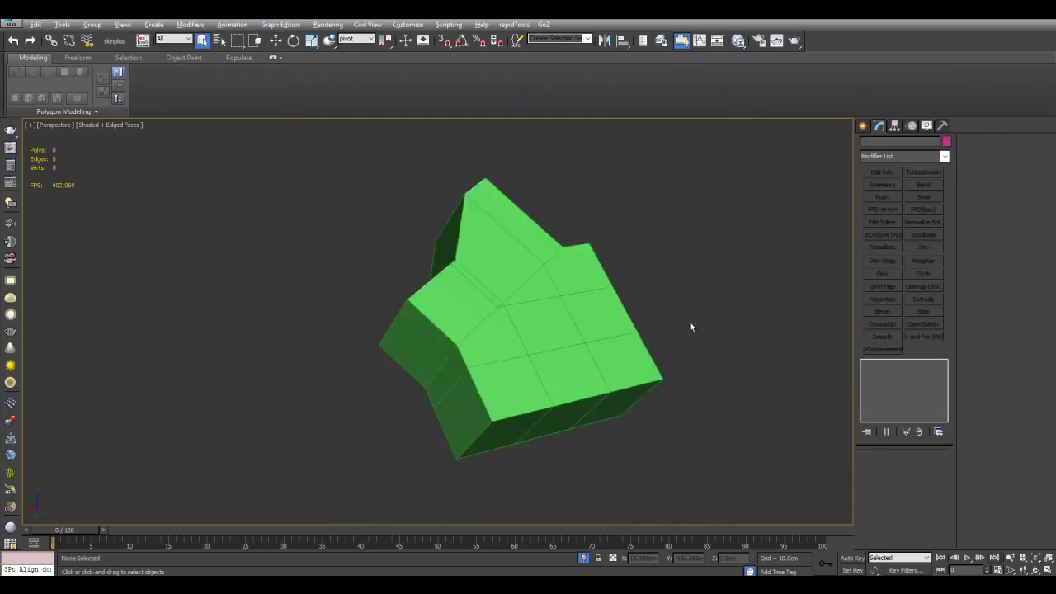
Add an Edit Poly modifier to the box and move the end polygons of the slanted extrusion using the pivot axes.
{"action": "middle_click_drag", "start_coordinate": [691, 327], "coordinate": [659, 351], "text": "alt"}
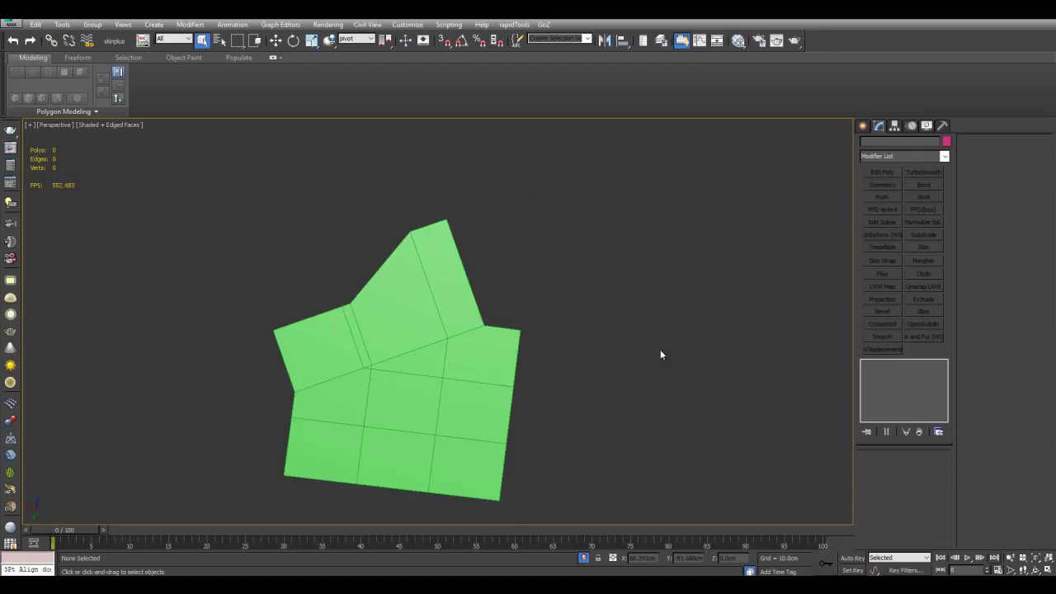
{"action": "left_click", "coordinate": [509, 335]}
{"action": "left_click", "coordinate": [892, 174]}
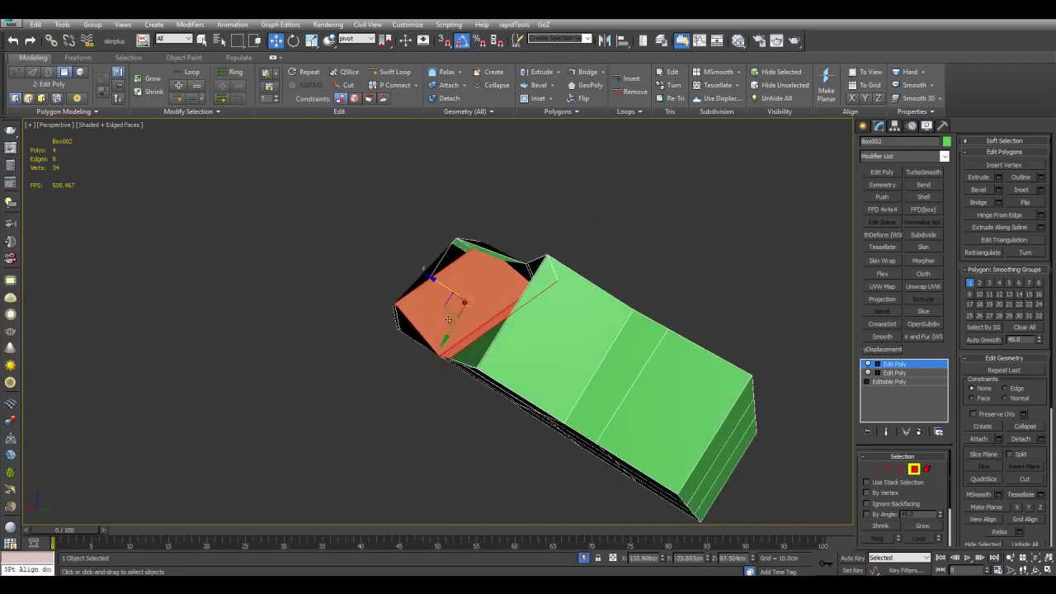
{"action": "left_click_drag", "start_coordinate": [447, 278], "coordinate": [427, 275]}
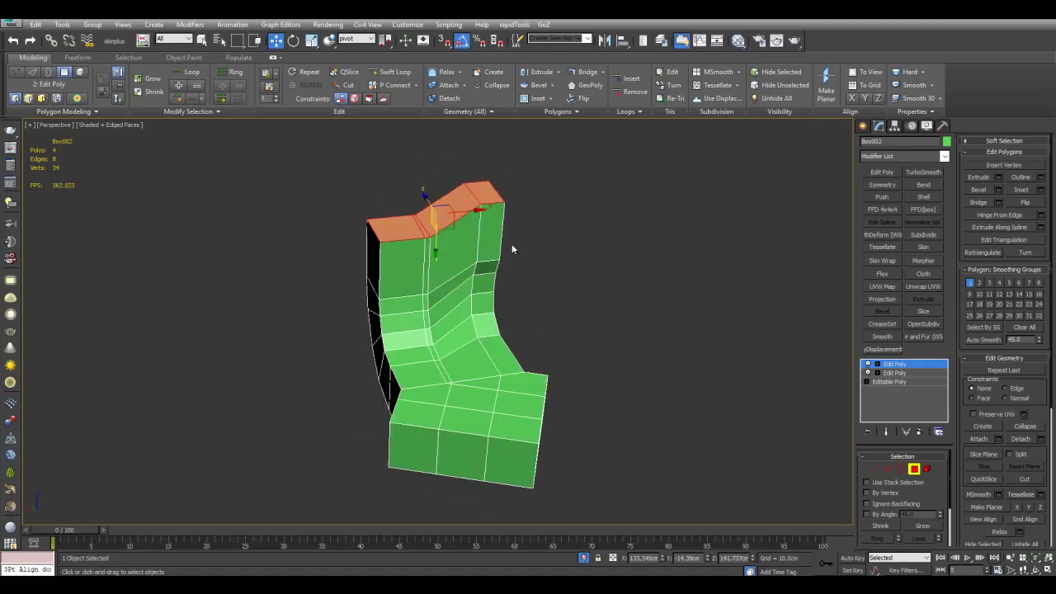
Undo the edge selection on the bent extrusion and leave sub-object editing.
{"action": "key", "text": "e"}
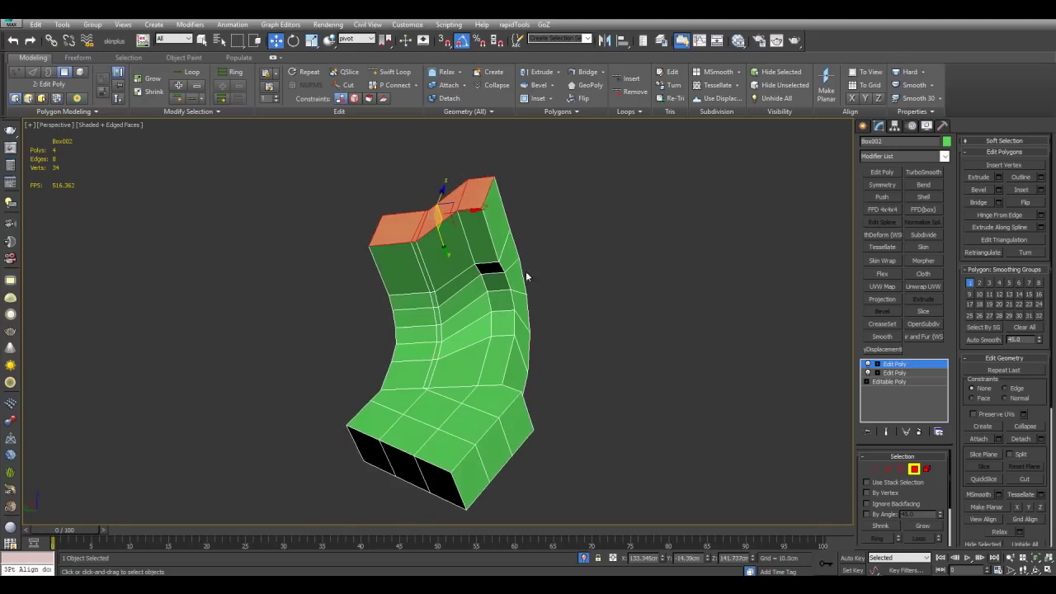
{"action": "scroll", "coordinate": [515, 279], "scroll_direction": "up", "scroll_amount": 4}
{"action": "key", "text": "2"}
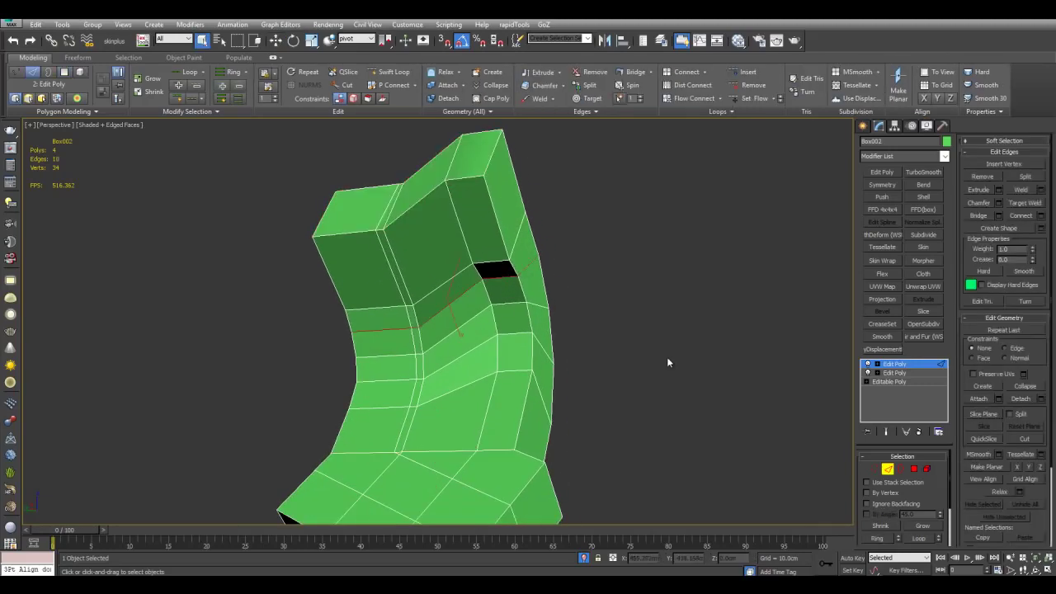
{"action": "key", "text": "ctrl+z"}
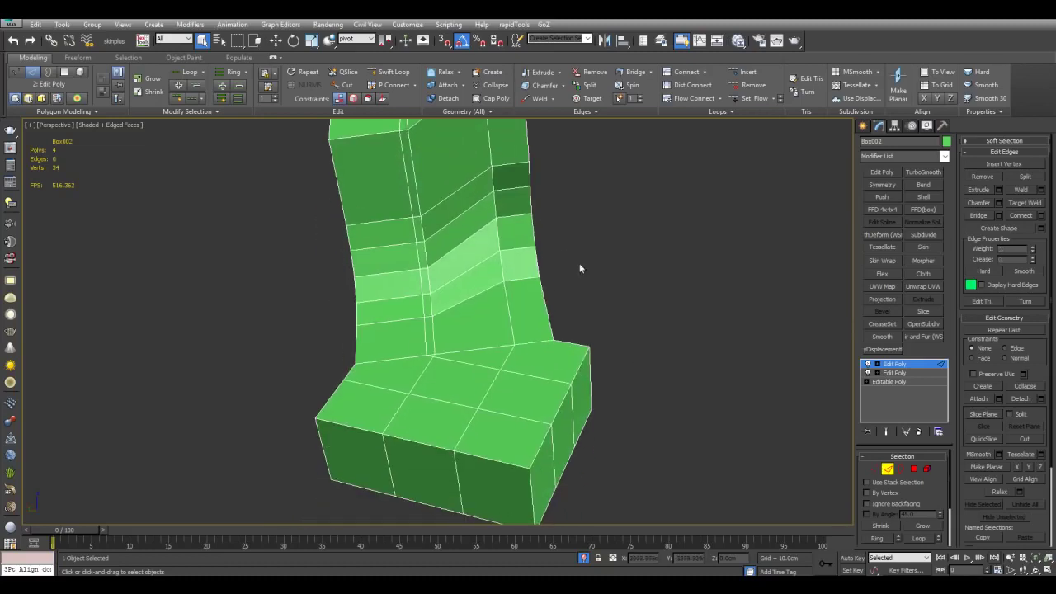
{"action": "key", "text": "4"}
{"action": "middle_click_drag", "start_coordinate": [549, 316], "coordinate": [593, 345], "text": "alt"}
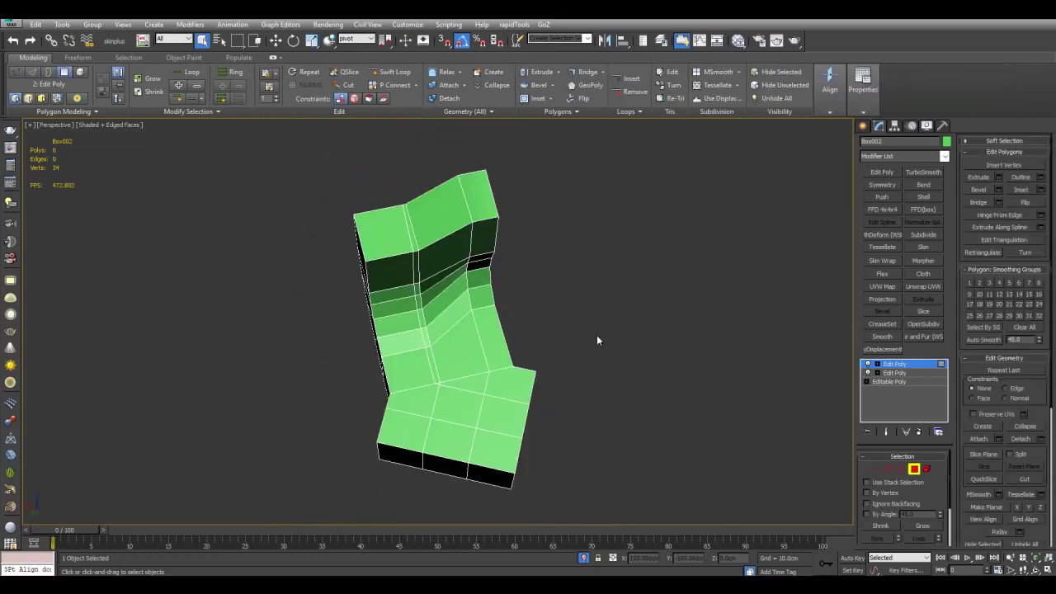
{"action": "middle_click_drag", "start_coordinate": [597, 335], "coordinate": [579, 354], "text": "alt"}
{"action": "key", "text": "4"}
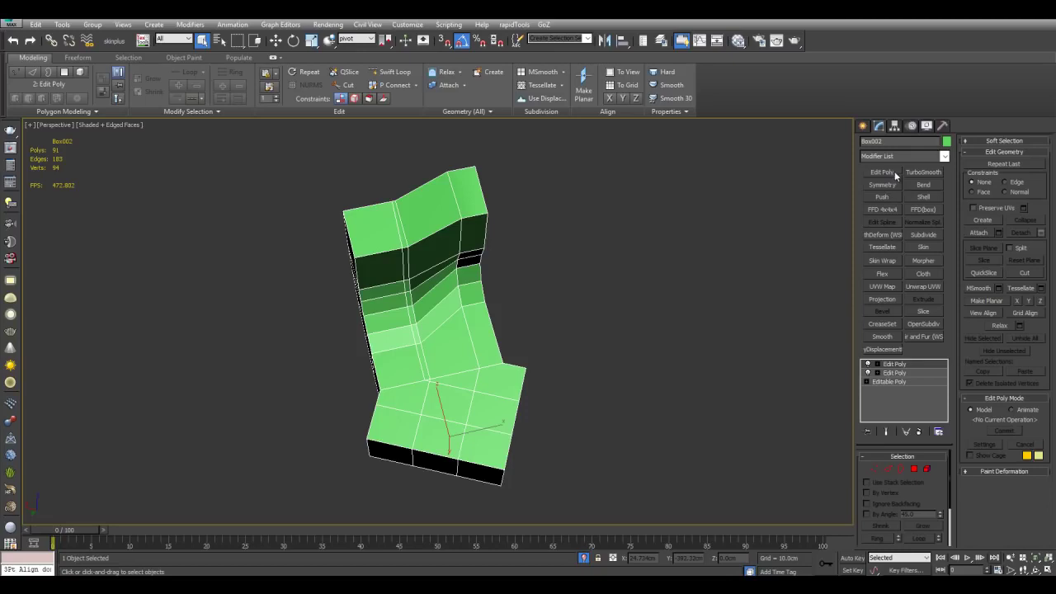
Add another Edit Poly modifier to the box and select the four vertices at the corner beside the extrusion's base.
{"action": "left_click", "coordinate": [894, 171]}
{"action": "key", "text": "1"}
{"action": "middle_click_drag", "start_coordinate": [646, 301], "coordinate": [477, 383], "text": "alt"}
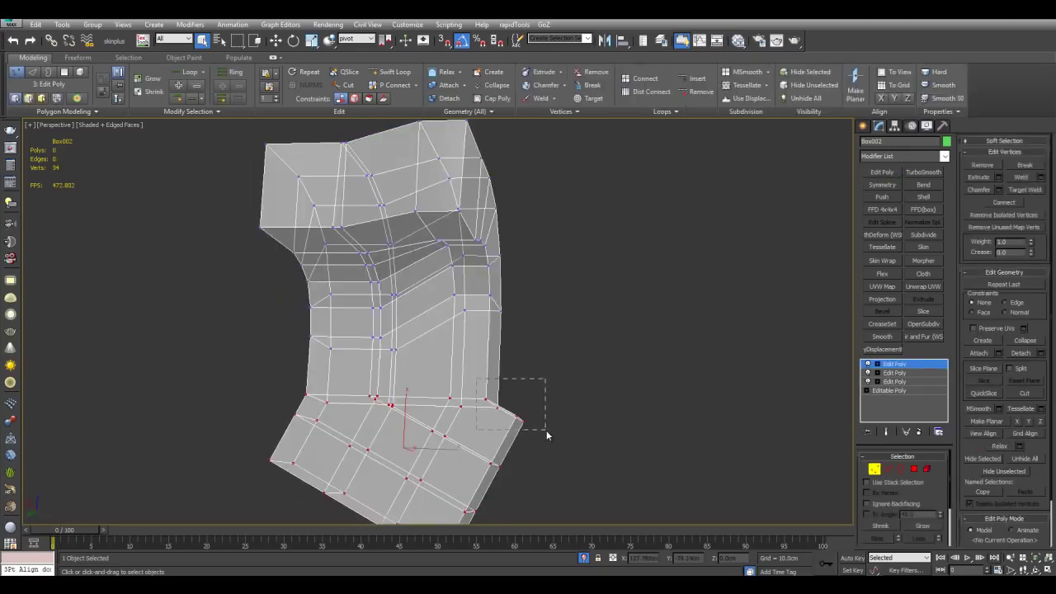
{"action": "left_click_drag", "start_coordinate": [546, 430], "coordinate": [547, 430]}
{"action": "key", "text": "w"}
{"action": "middle_click_drag", "start_coordinate": [501, 335], "coordinate": [474, 287], "text": "alt"}
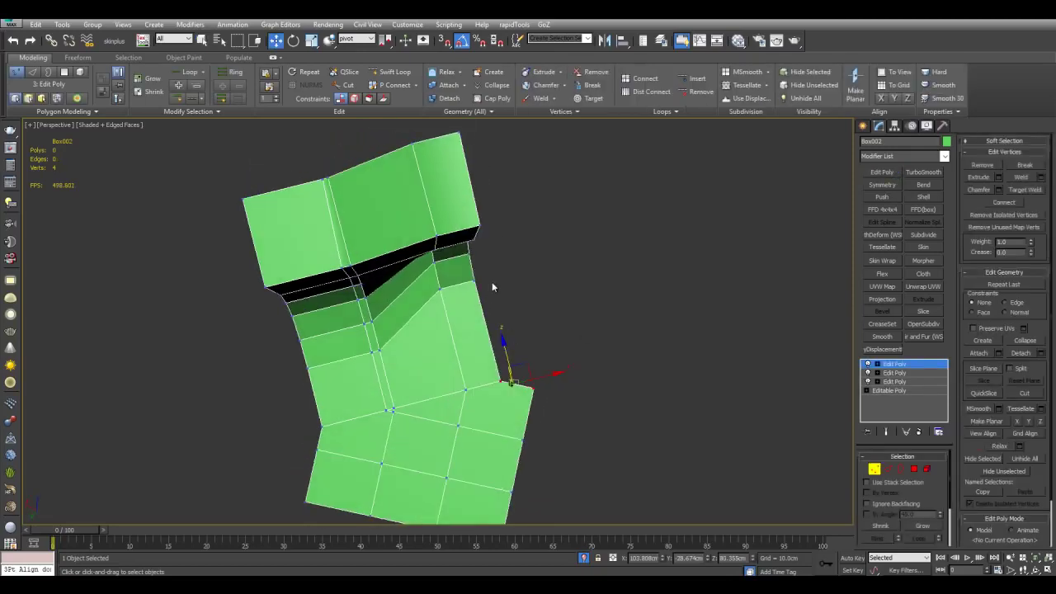
Try moving the four corner vertices upward in the current pivot plane, and undo the move.
{"action": "left_click_drag", "start_coordinate": [526, 362], "coordinate": [544, 268]}
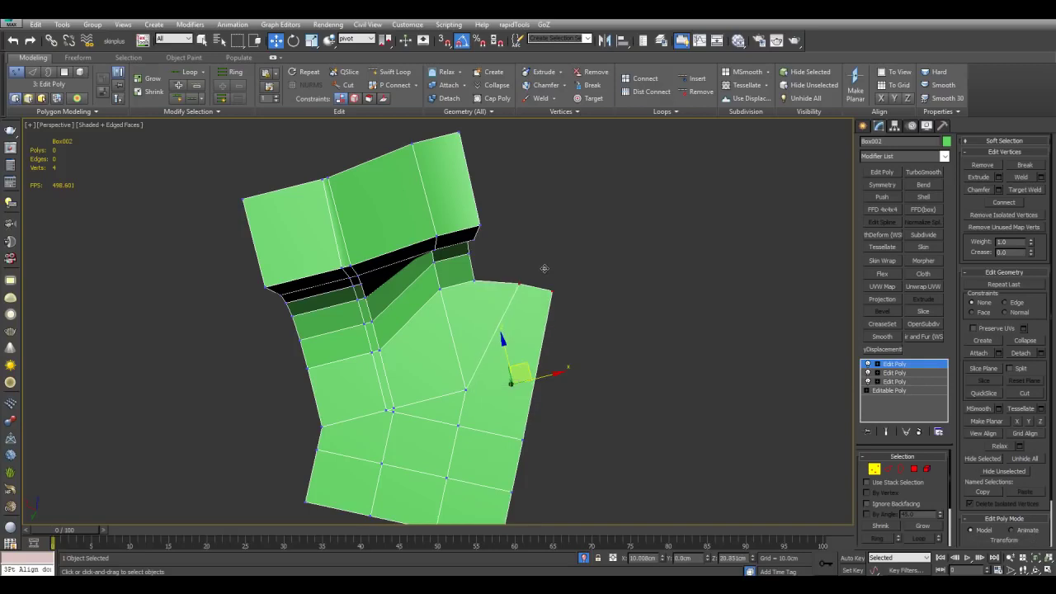
{"action": "key", "text": "ctrl+z"}
{"action": "middle_click_drag", "start_coordinate": [562, 350], "coordinate": [608, 371], "text": "alt"}
Leave vertex level, exit isolation, and select the pivot object.
{"action": "key", "text": "1"}
{"action": "key", "text": "q"}
{"action": "key", "text": "alt+q"}
{"action": "left_click", "coordinate": [535, 291]}
Move the pivot object down beside the straight side of the box's base.
{"action": "middle_click_drag", "start_coordinate": [630, 247], "coordinate": [516, 298], "text": "alt"}
{"action": "key", "text": "w"}
{"action": "key", "text": "e"}
{"action": "scroll", "coordinate": [539, 297], "scroll_direction": "down", "scroll_amount": 4}
{"action": "scroll", "coordinate": [565, 299], "scroll_direction": "up", "scroll_amount": 3}
{"action": "left_click_drag", "start_coordinate": [489, 283], "coordinate": [512, 385]}
{"action": "key", "text": "w"}
{"action": "left_click_drag", "start_coordinate": [466, 328], "coordinate": [525, 384]}
Align the pivot object to the straight side face of the box's base with 3Pt Align, using three source and destination corners.
{"action": "middle_click_drag", "start_coordinate": [525, 384], "coordinate": [538, 356], "text": "alt"}
{"action": "key", "text": "q"}
{"action": "middle_click_drag", "start_coordinate": [607, 396], "coordinate": [549, 322]}
{"action": "scroll", "coordinate": [524, 315], "scroll_direction": "up", "scroll_amount": 3}
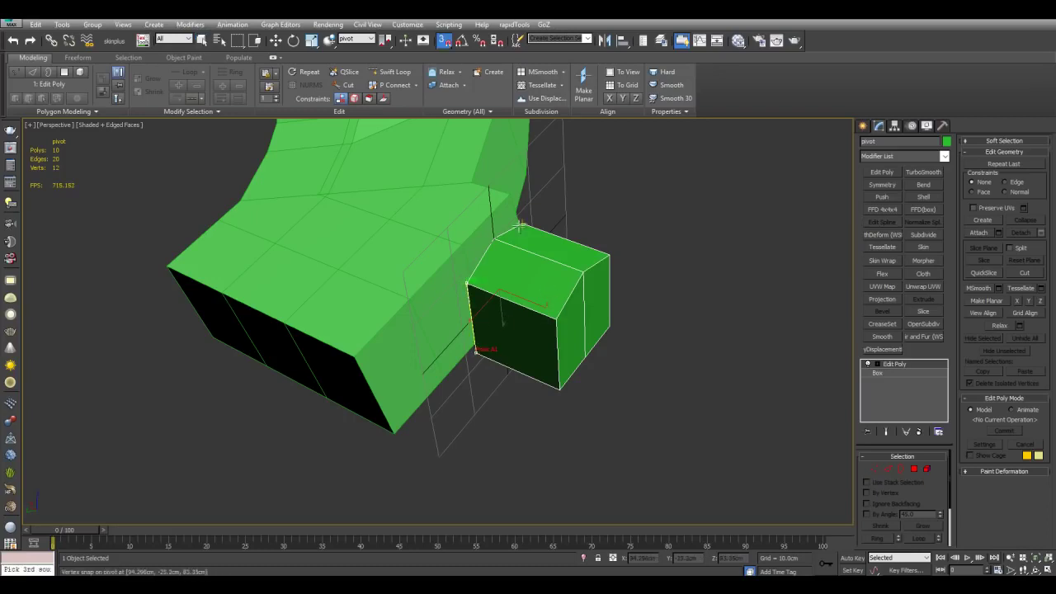
{"action": "middle_click_drag", "start_coordinate": [417, 405], "coordinate": [427, 404], "text": "alt"}
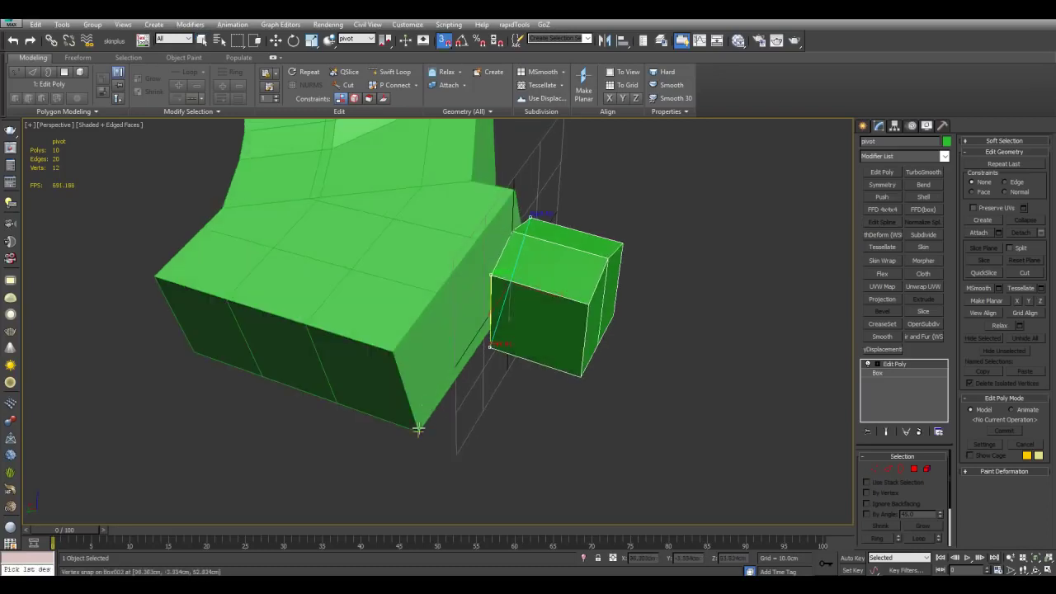
{"action": "left_click", "coordinate": [521, 191]}
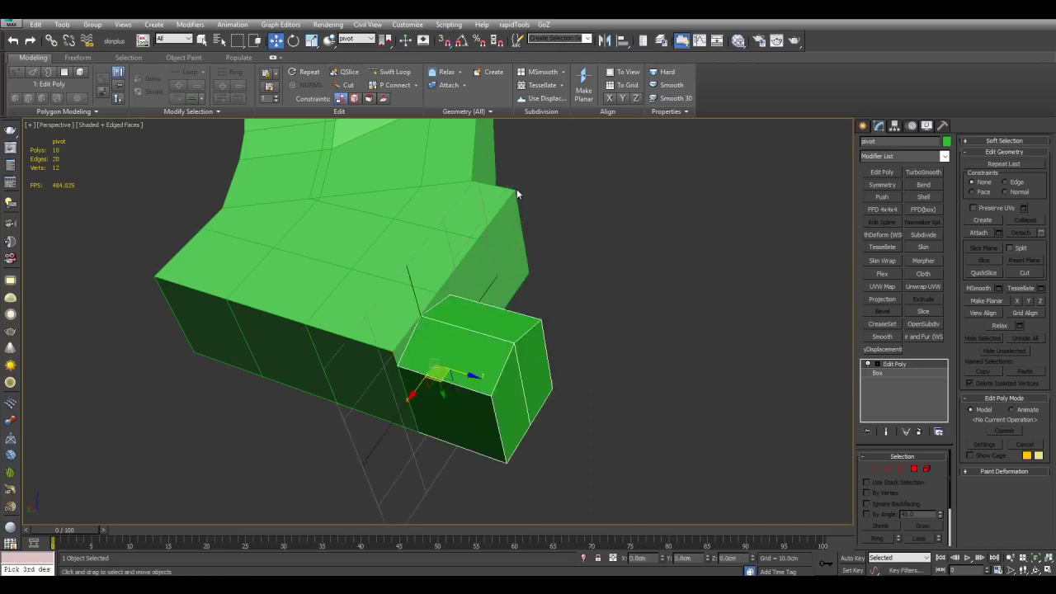
{"action": "left_click", "coordinate": [515, 324]}
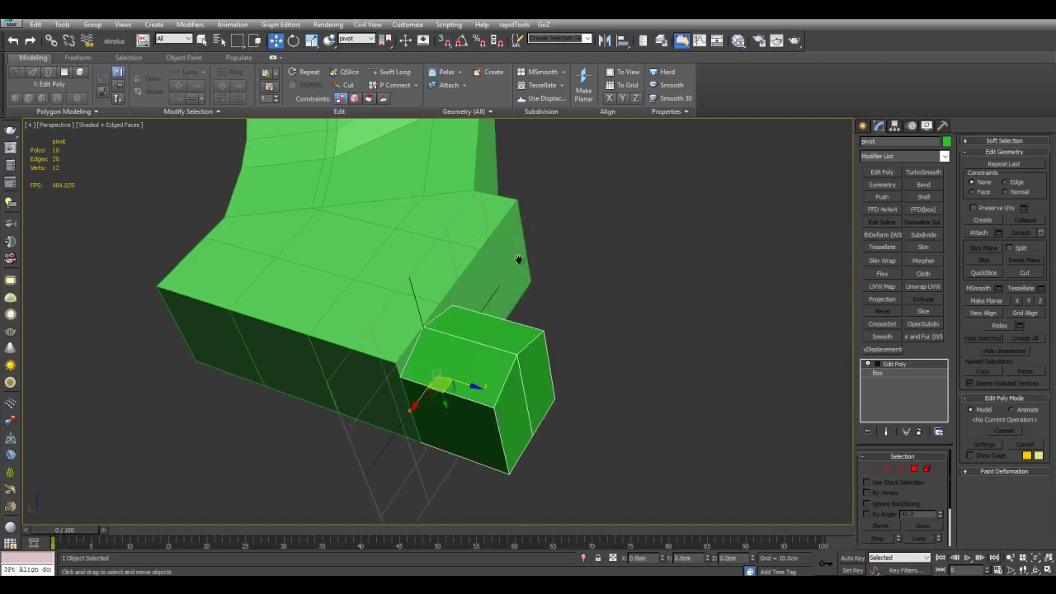
Select the box's four corner vertices beside the extrusion's base and enable snapping.
{"action": "middle_click_drag", "start_coordinate": [535, 277], "coordinate": [545, 328], "text": "alt"}
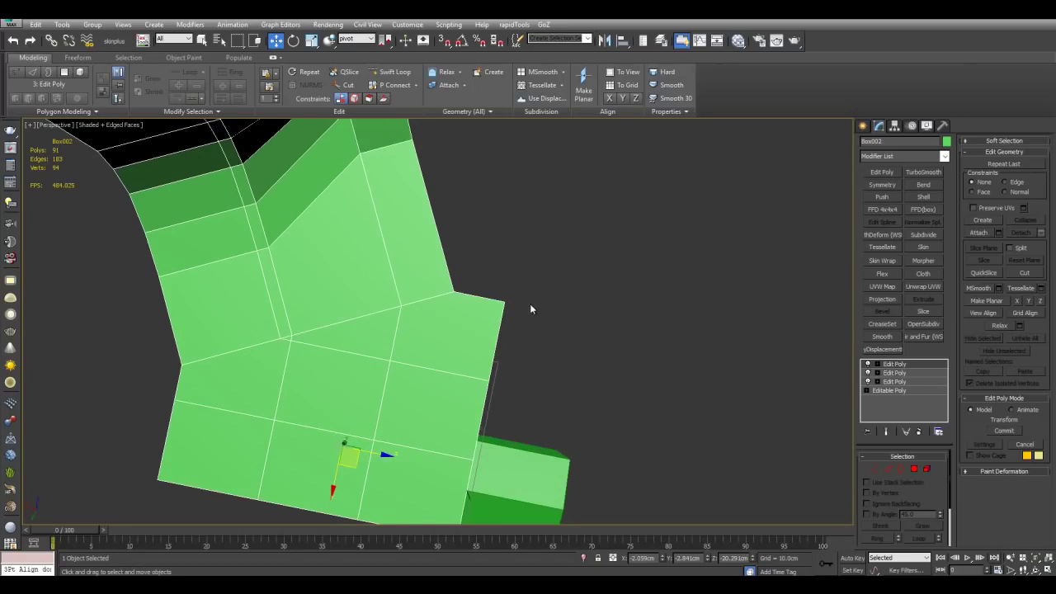
{"action": "key", "text": "1"}
{"action": "left_click_drag", "start_coordinate": [530, 317], "coordinate": [441, 278]}
{"action": "key", "text": "alt+x"}
{"action": "middle_click_drag", "start_coordinate": [521, 323], "coordinate": [569, 360], "text": "alt"}
{"action": "key", "text": "s"}
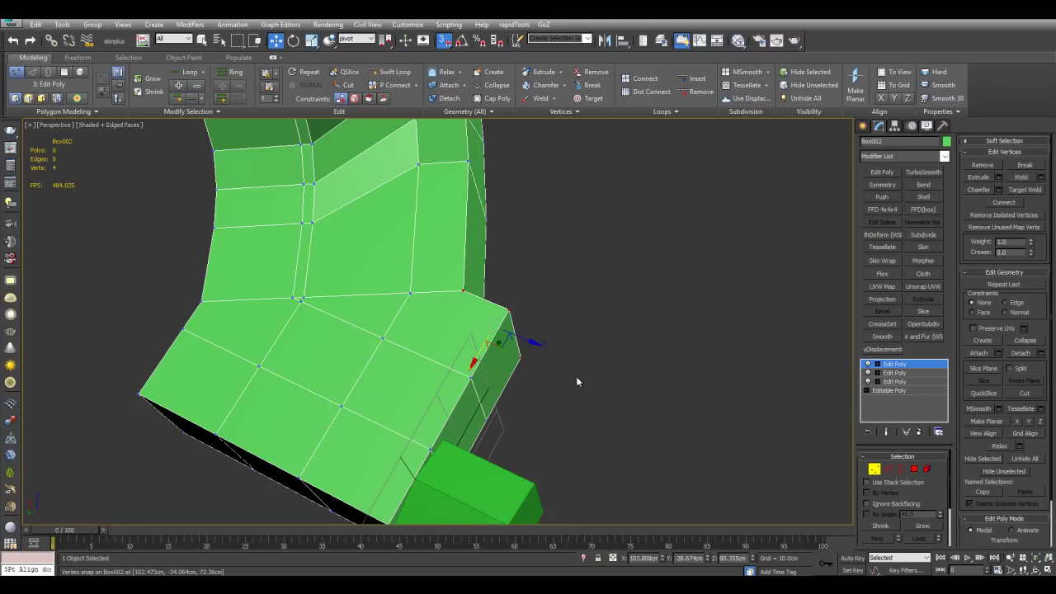
Try moving the four corner vertices along the realigned pivot axis toward a vertex of the extrusion, and cancel the move.
{"action": "middle_click_drag", "start_coordinate": [576, 376], "coordinate": [530, 367], "text": "alt"}
{"action": "left_click_drag", "start_coordinate": [450, 310], "coordinate": [470, 223]}
{"action": "middle_click_drag", "start_coordinate": [469, 220], "coordinate": [467, 381], "text": "alt"}
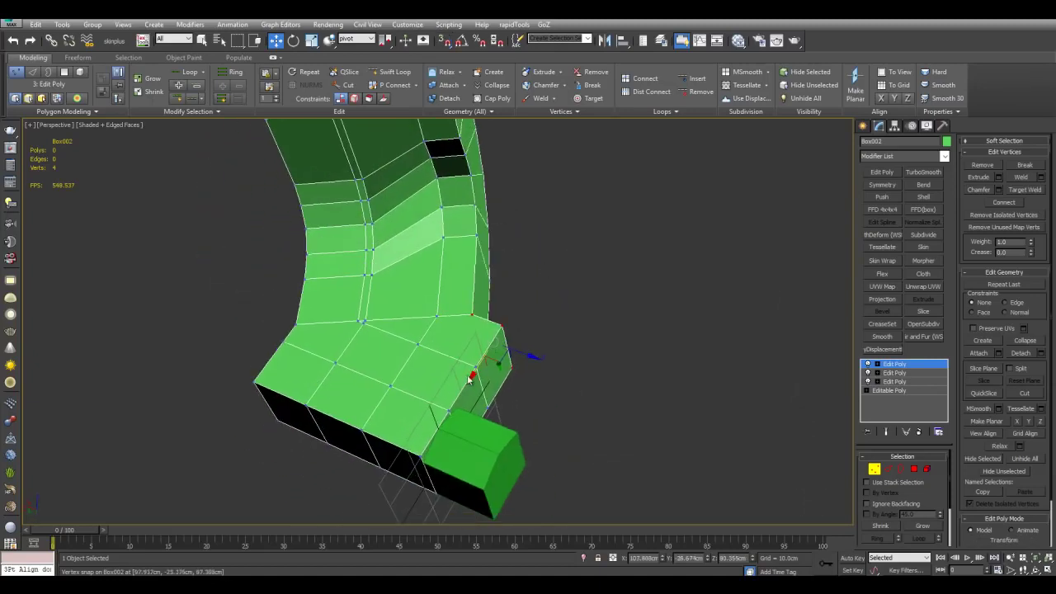
{"action": "left_click_drag", "start_coordinate": [476, 366], "coordinate": [560, 320]}
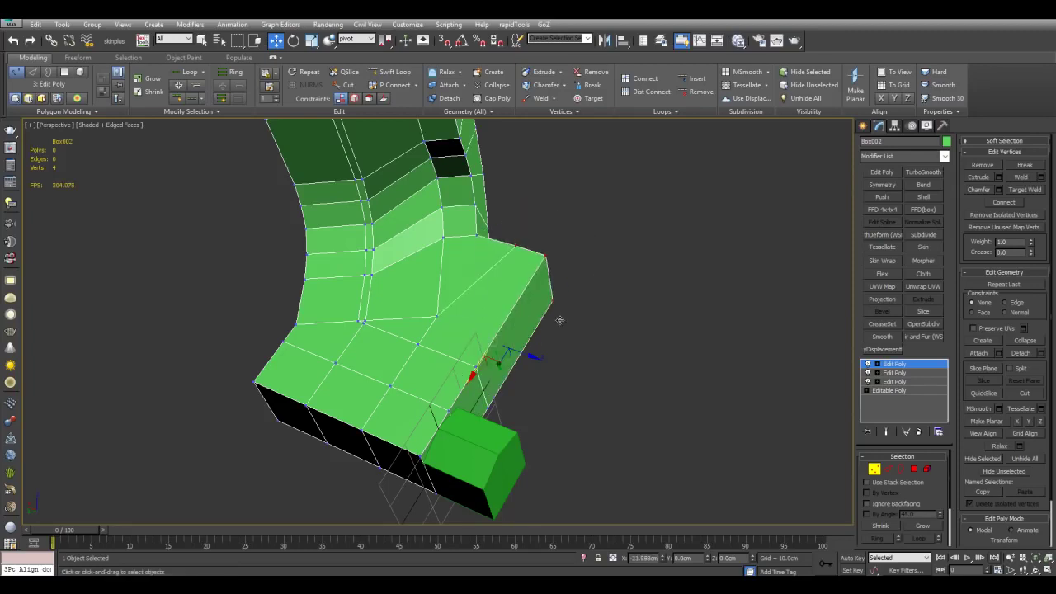
{"action": "right_click", "coordinate": [560, 321]}
{"action": "middle_click_drag", "start_coordinate": [561, 323], "coordinate": [565, 362]}
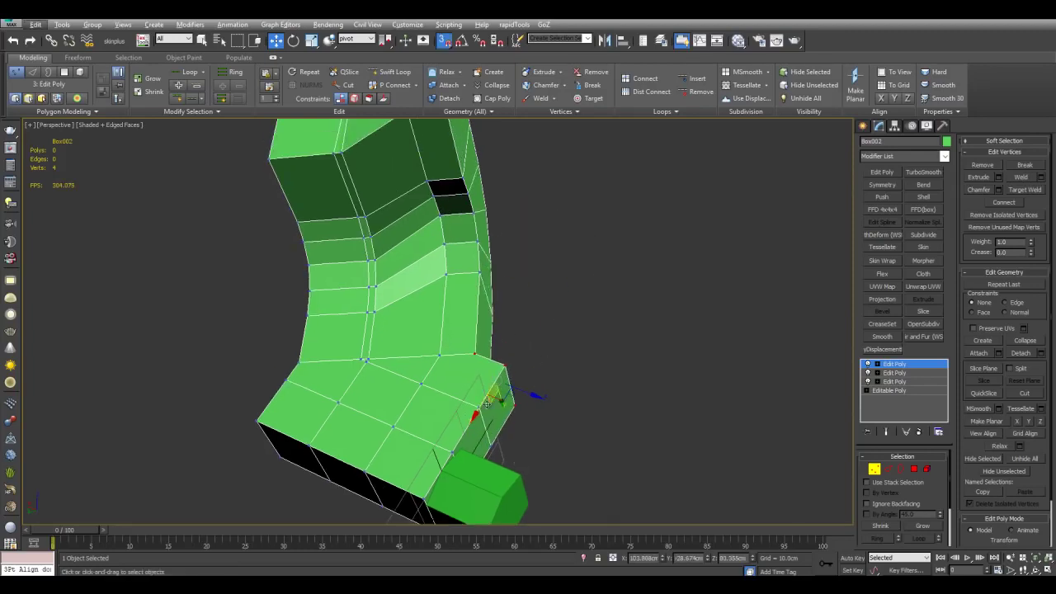
Move the four corner vertices along the pivot's X axis, snapping them to a vertex of the extrusion.
{"action": "left_click_drag", "start_coordinate": [475, 353], "coordinate": [481, 273]}
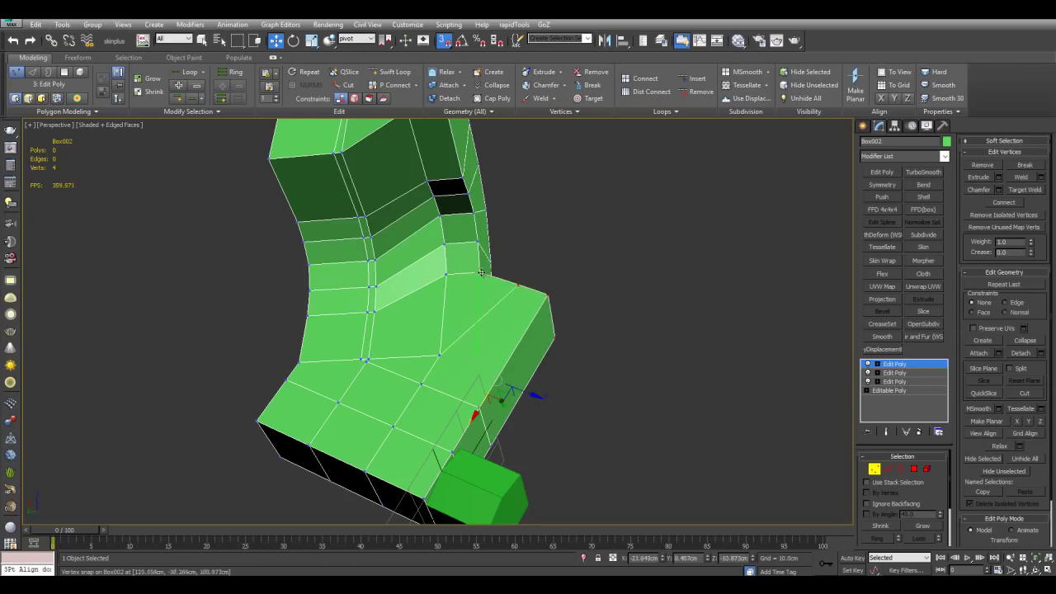
{"action": "mouse_move", "coordinate": [539, 331]}
{"action": "middle_mouse_down", "text": "alt"}
{"action": "mouse_move", "coordinate": [512, 314]}
{"action": "mouse_move", "coordinate": [564, 202]}
{"action": "middle_mouse_up", "text": "alt"}
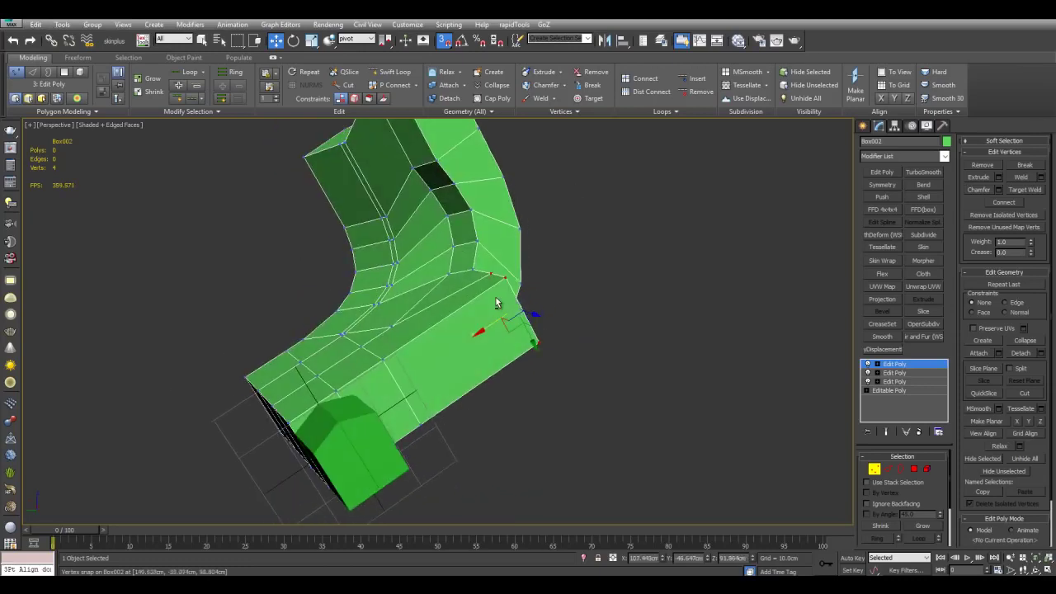
{"action": "left_click_drag", "start_coordinate": [489, 328], "coordinate": [475, 212]}
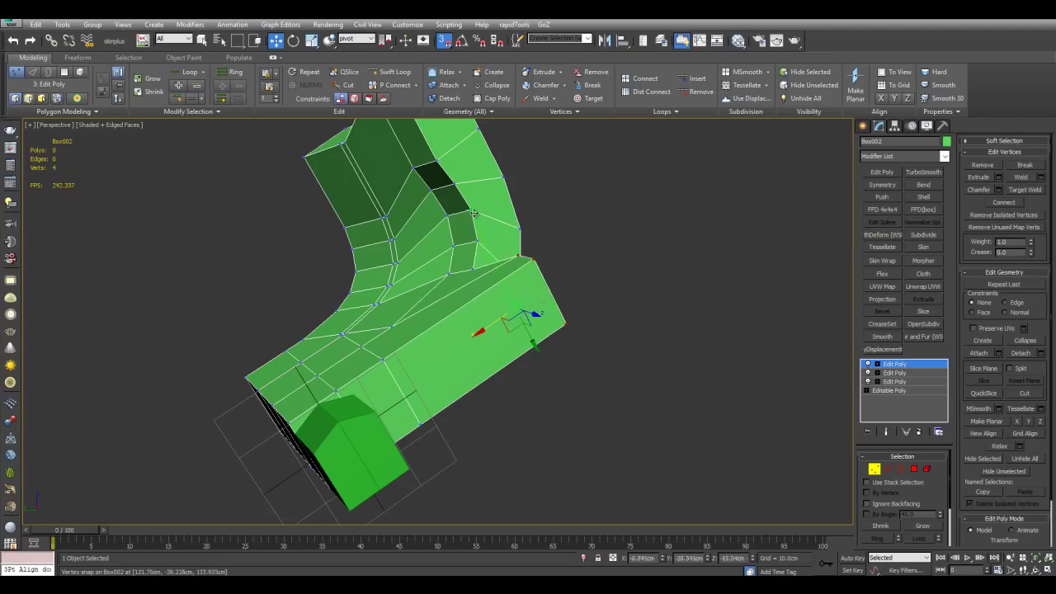
{"action": "middle_click_drag", "start_coordinate": [474, 213], "coordinate": [601, 284], "text": "alt"}
Select the strip of polygons running up the extrusion beside its outer side face.
{"action": "key", "text": "1"}
{"action": "key", "text": "q"}
{"action": "scroll", "coordinate": [523, 267], "scroll_direction": "down", "scroll_amount": 3}
{"action": "middle_click_drag", "start_coordinate": [523, 267], "coordinate": [537, 349], "text": "alt"}
{"action": "scroll", "coordinate": [511, 303], "scroll_direction": "up", "scroll_amount": 3}
{"action": "key", "text": "4"}
{"action": "left_click", "coordinate": [513, 304]}
{"action": "left_click", "coordinate": [511, 272], "text": "ctrl"}
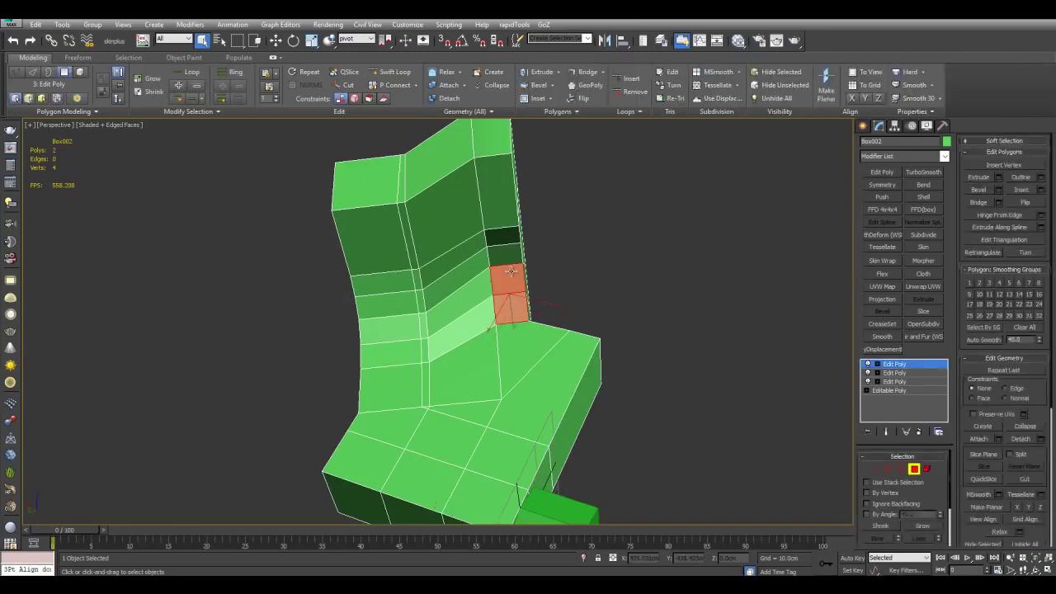
{"action": "left_click", "coordinate": [508, 238], "text": "ctrl"}
{"action": "left_click", "coordinate": [506, 215], "text": "ctrl"}
{"action": "middle_click_drag", "start_coordinate": [507, 215], "coordinate": [545, 219], "text": "alt"}
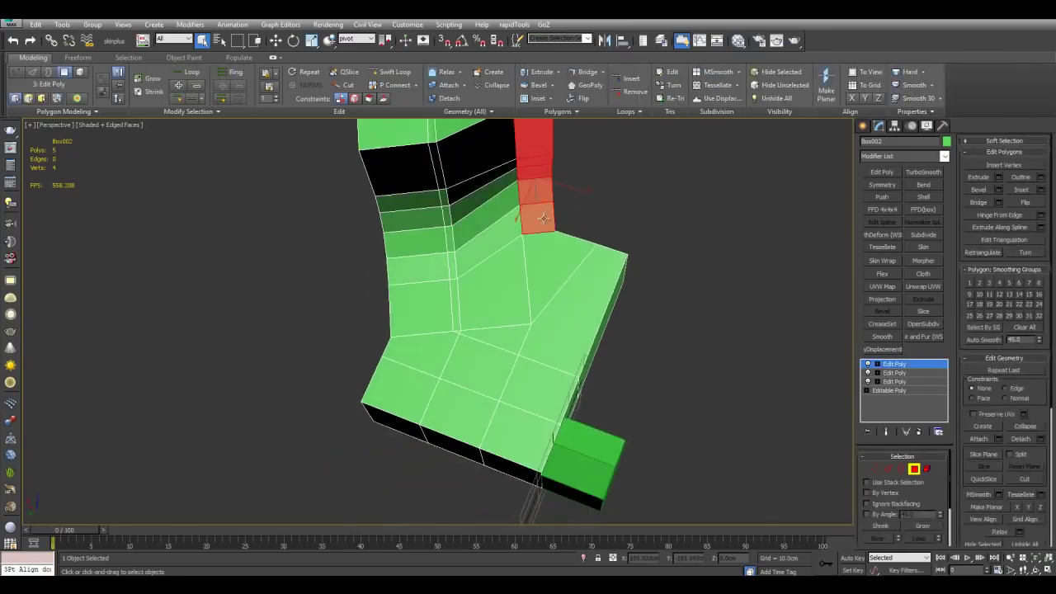
Pick the base polygons in line with the extrusion's side strip and clear the polygon selection.
{"action": "left_click", "coordinate": [543, 266]}
{"action": "left_click", "coordinate": [547, 332]}
{"action": "left_click", "coordinate": [552, 380]}
{"action": "middle_click_drag", "start_coordinate": [612, 395], "coordinate": [570, 351]}
{"action": "left_click", "coordinate": [624, 338]}
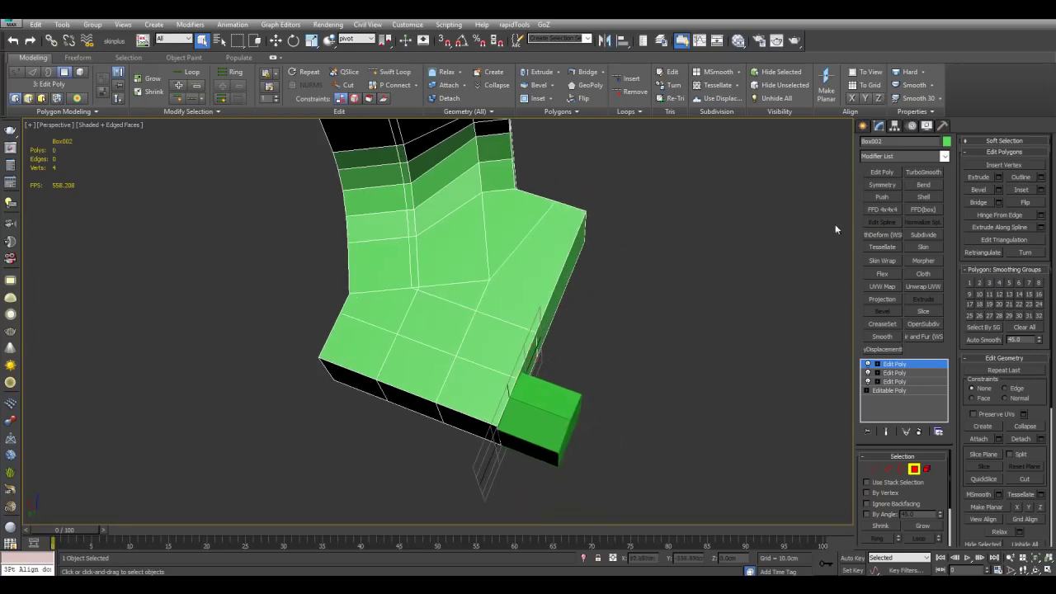
Add another Edit Poly modifier on top of the box's stack.
{"action": "key", "text": "4"}
{"action": "left_click", "coordinate": [879, 174]}
{"action": "left_click", "coordinate": [880, 173]}
Try cutting new edges by hand across the top of the base to continue the extrusion's side strip.
{"action": "key", "text": "1"}
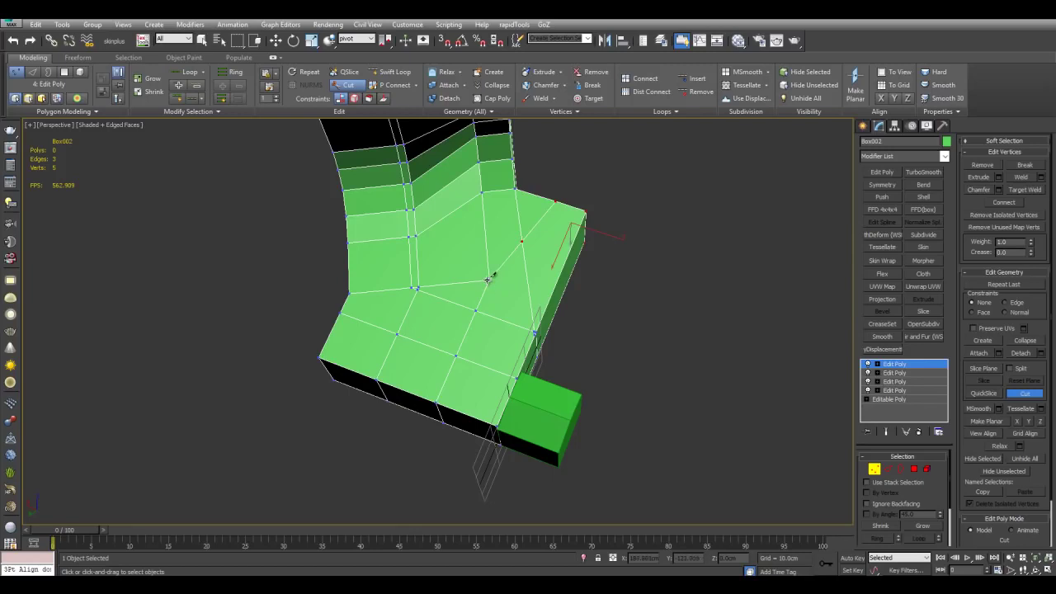
{"action": "left_click", "coordinate": [502, 421]}
{"action": "right_click", "coordinate": [502, 421]}
{"action": "mouse_move", "coordinate": [565, 300]}
{"action": "middle_mouse_down", "text": "alt"}
{"action": "mouse_move", "coordinate": [581, 350]}
{"action": "mouse_move", "coordinate": [587, 314]}
{"action": "mouse_move", "coordinate": [599, 328]}
{"action": "mouse_move", "coordinate": [557, 302]}
{"action": "middle_mouse_up", "text": "alt"}
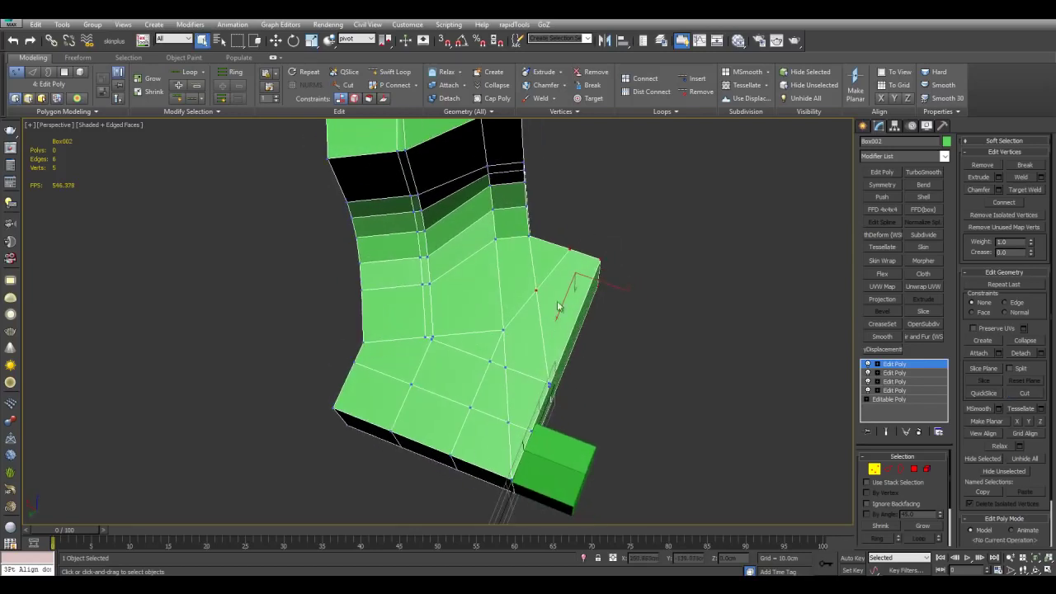
Align the pivot object to the extrusion's outer side face near its top with 3Pt Align, using three source and destination corners.
{"action": "middle_click_drag", "start_coordinate": [521, 162], "coordinate": [532, 248], "text": "alt"}
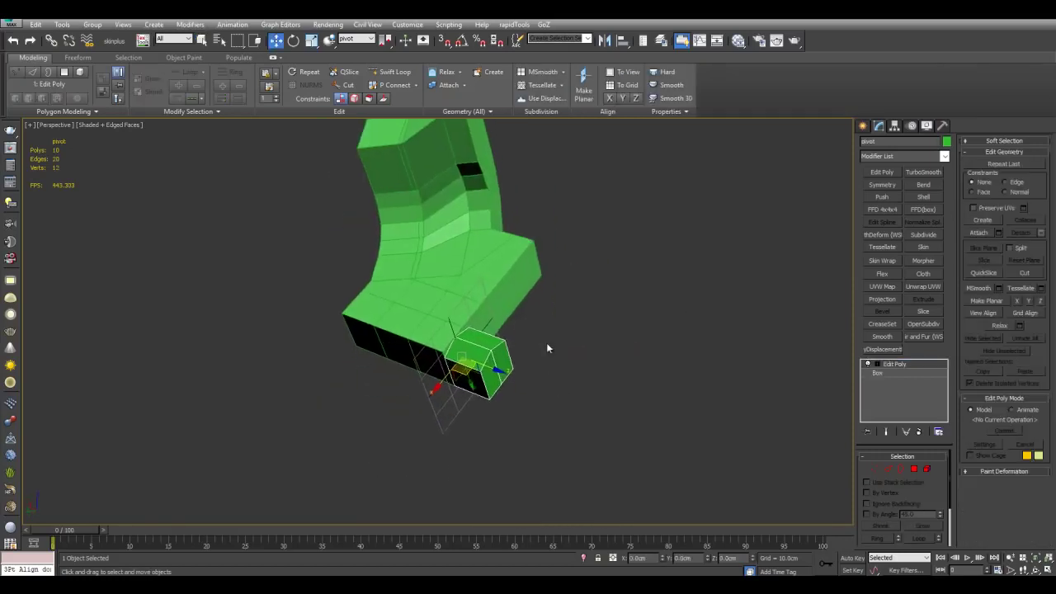
{"action": "scroll", "coordinate": [546, 343], "scroll_direction": "up", "scroll_amount": 2}
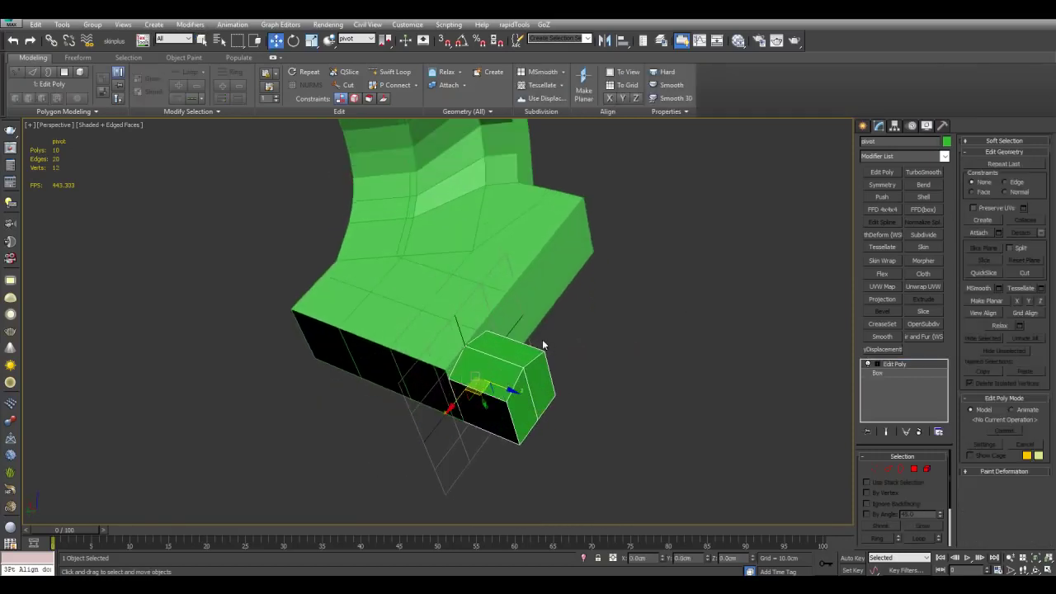
{"action": "key", "text": "alt+a"}
{"action": "middle_click_drag", "start_coordinate": [515, 344], "coordinate": [514, 328]}
{"action": "scroll", "coordinate": [513, 330], "scroll_direction": "up", "scroll_amount": 2}
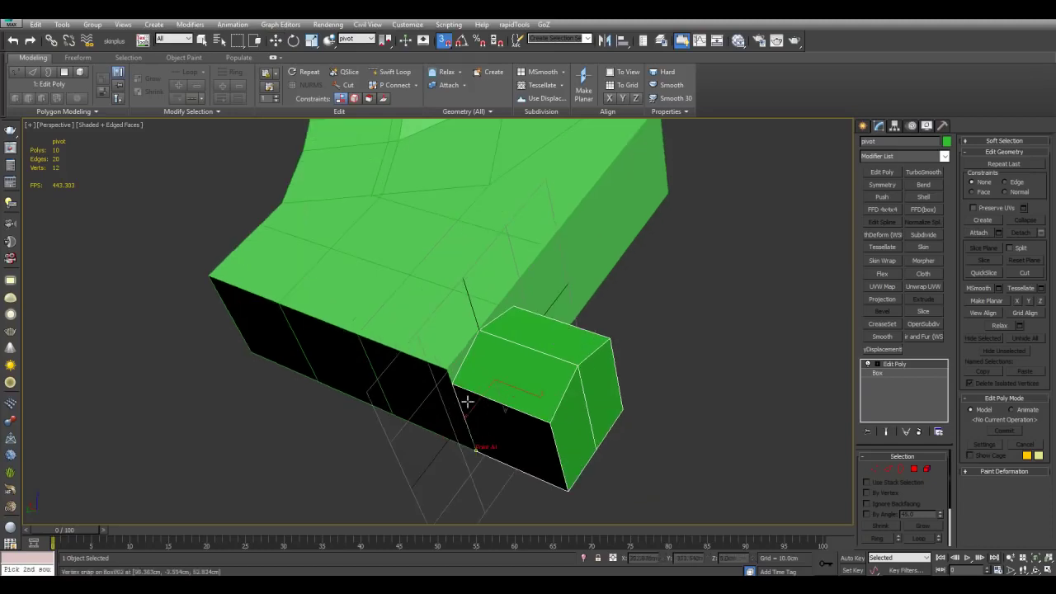
{"action": "scroll", "coordinate": [586, 264], "scroll_direction": "down", "scroll_amount": 2}
{"action": "middle_click_drag", "start_coordinate": [581, 257], "coordinate": [543, 277], "text": "alt"}
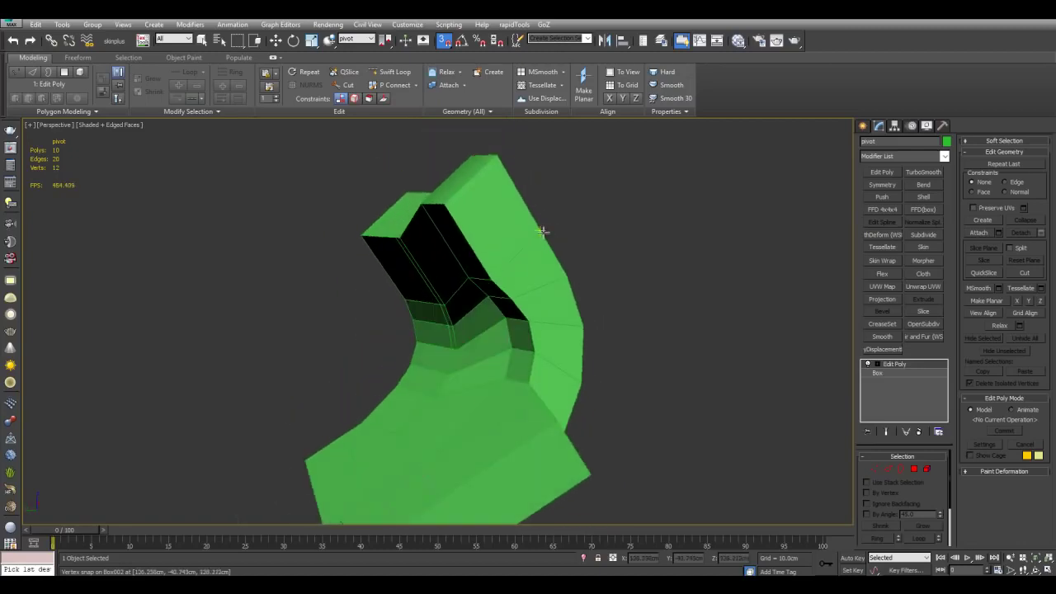
{"action": "left_click", "coordinate": [494, 278]}
{"action": "left_click", "coordinate": [446, 205]}
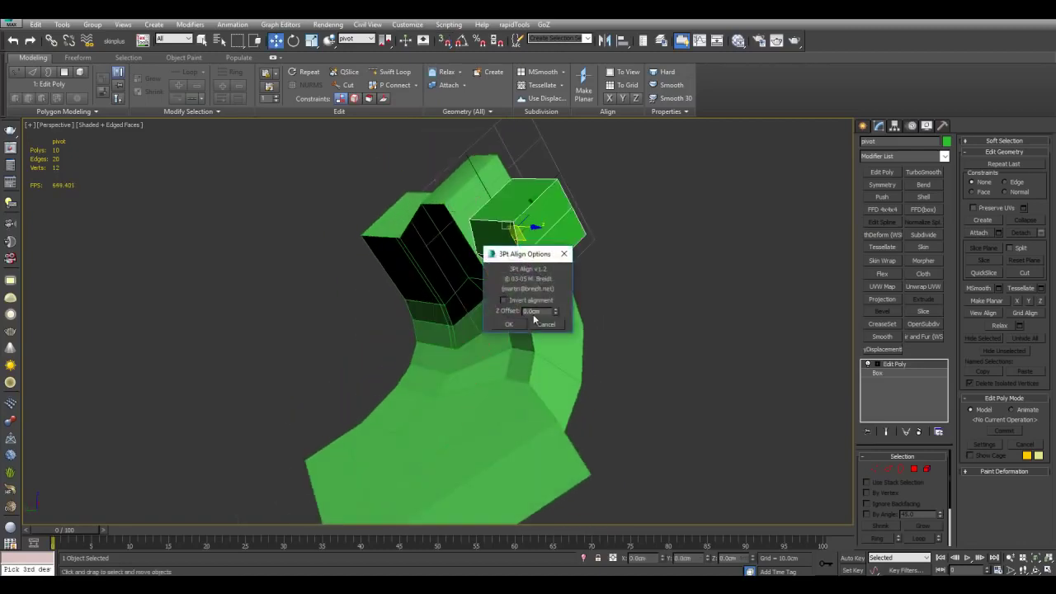
{"action": "left_click", "coordinate": [517, 327]}
{"action": "middle_click_drag", "start_coordinate": [528, 331], "coordinate": [583, 340], "text": "alt"}
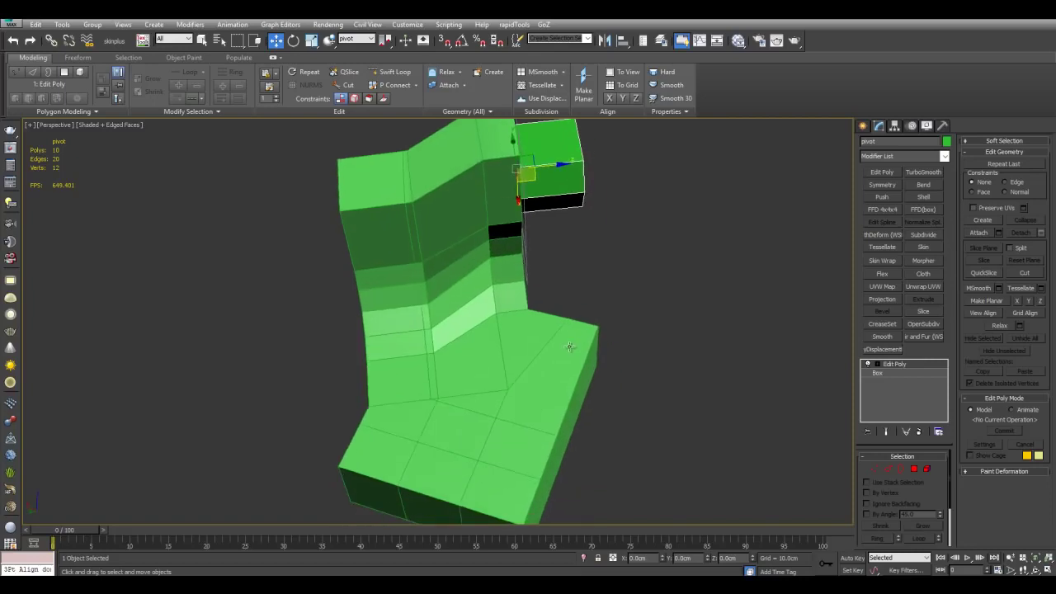
Select the box again and activate the Slice Plane at its edge level.
{"action": "left_click", "coordinate": [546, 364]}
{"action": "middle_click_drag", "start_coordinate": [714, 374], "coordinate": [747, 315]}
{"action": "key", "text": "2"}
{"action": "middle_click_drag", "start_coordinate": [812, 227], "coordinate": [737, 289]}
{"action": "left_click", "coordinate": [991, 420]}
{"action": "mouse_move", "coordinate": [802, 384]}
{"action": "middle_mouse_down", "text": "alt"}
{"action": "mouse_move", "coordinate": [634, 243]}
{"action": "mouse_move", "coordinate": [611, 297]}
{"action": "mouse_move", "coordinate": [631, 290]}
{"action": "middle_mouse_up", "text": "alt"}
{"action": "key", "text": "alt+a"}
{"action": "left_click", "coordinate": [493, 199]}
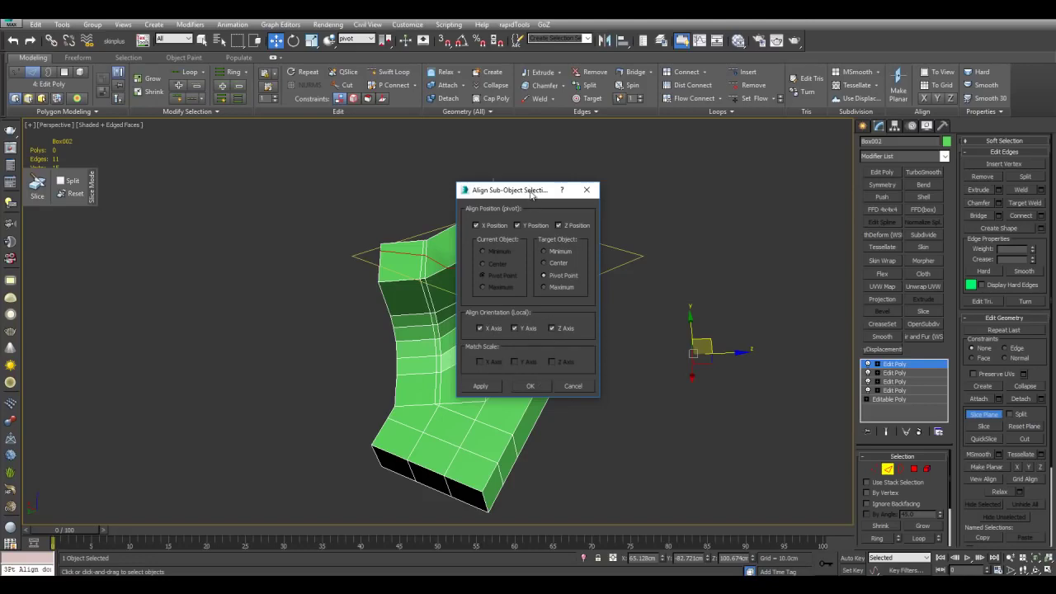
{"action": "left_click_drag", "start_coordinate": [530, 193], "coordinate": [728, 157]}
{"action": "left_click", "coordinate": [778, 351]}
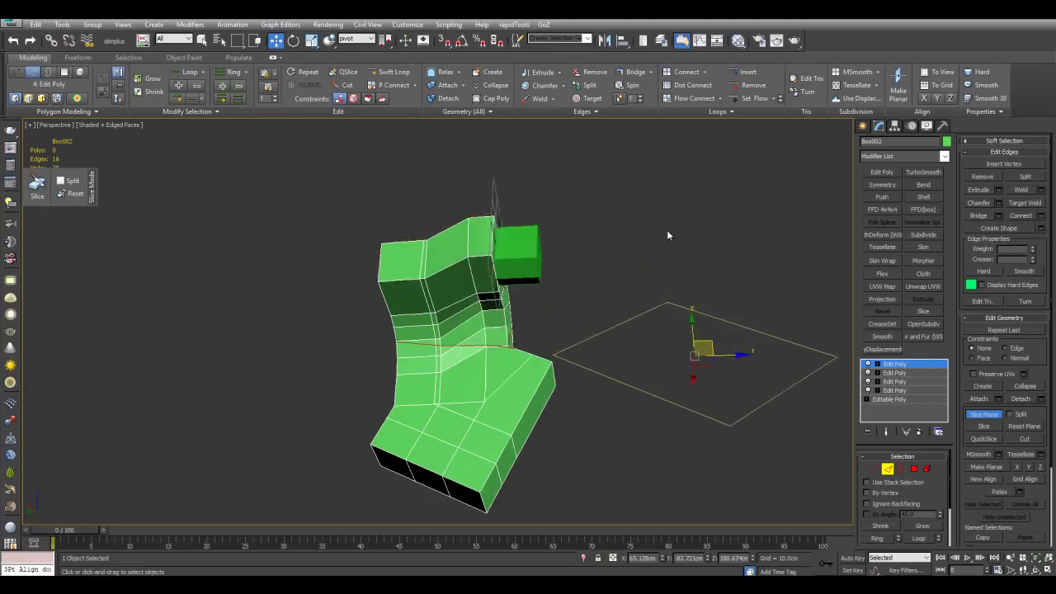
Align the slice plane to the grid helper in Local coordinates, matching its position and its X, Y and Z orientation.
{"action": "left_click", "coordinate": [356, 39]}
{"action": "left_click", "coordinate": [363, 83]}
{"action": "middle_click_drag", "start_coordinate": [681, 309], "coordinate": [540, 213]}
{"action": "key", "text": "alt+a"}
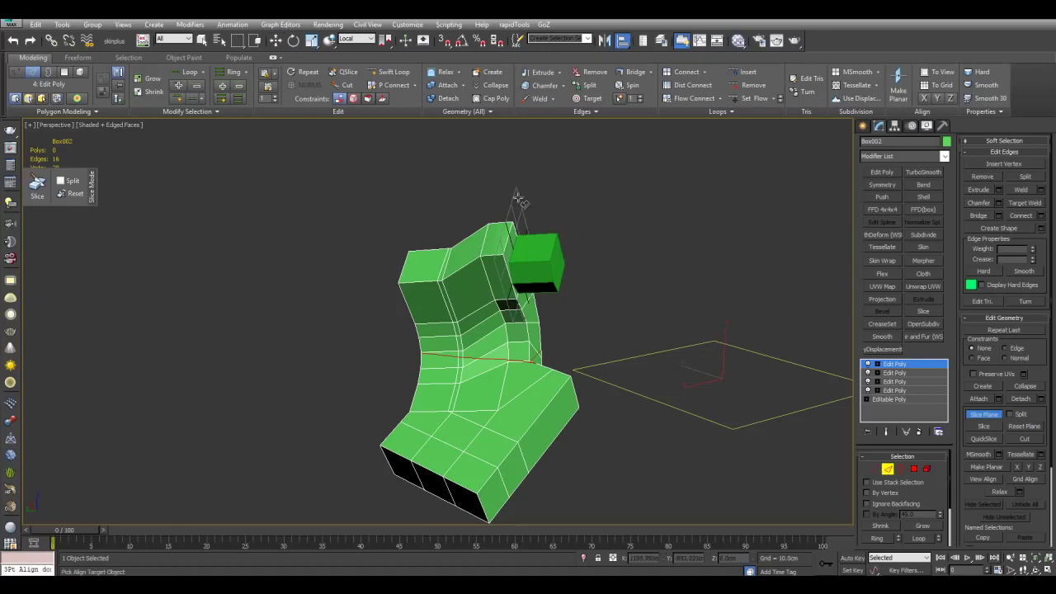
{"action": "left_click", "coordinate": [517, 198]}
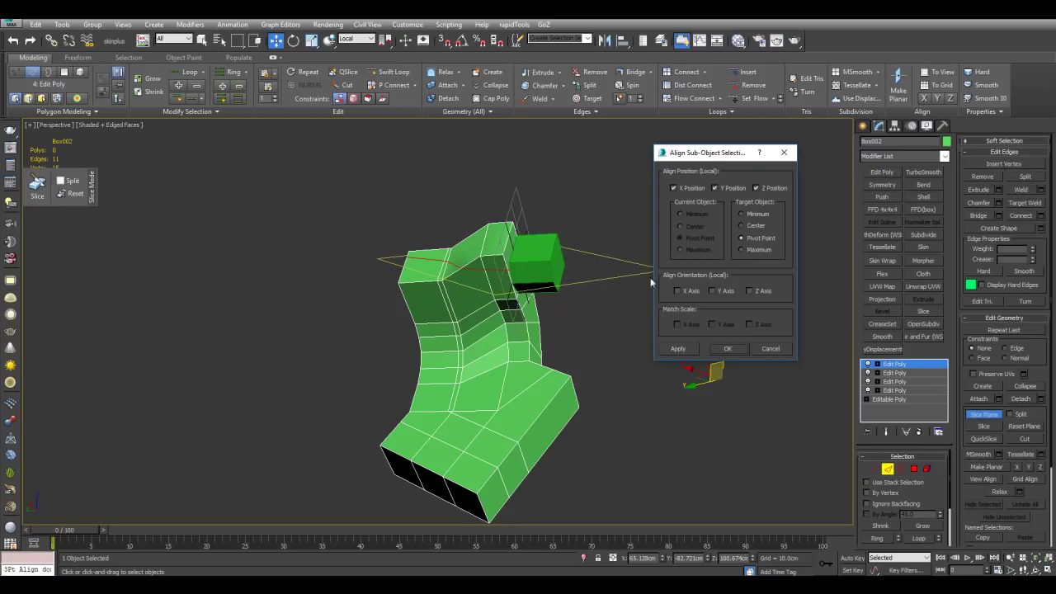
{"action": "left_click", "coordinate": [692, 292]}
{"action": "left_click", "coordinate": [728, 294]}
{"action": "left_click", "coordinate": [753, 289]}
{"action": "left_click", "coordinate": [728, 348]}
{"action": "scroll", "coordinate": [627, 370], "scroll_direction": "up", "scroll_amount": 3}
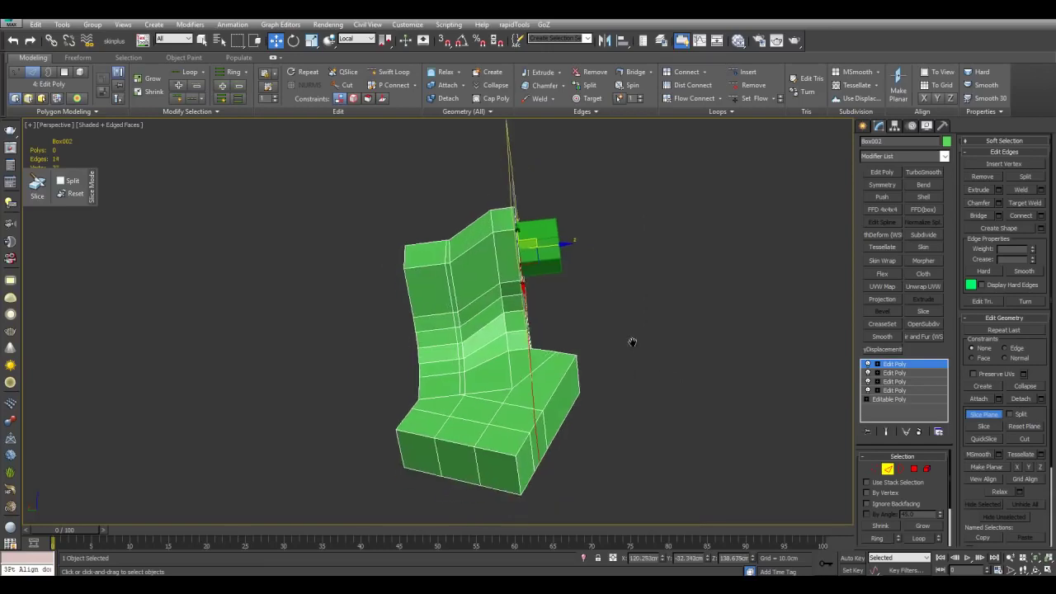
Move the slice plane along its local Z axis and snap it to the inner corner vertex at the extrusion's top.
{"action": "middle_click_drag", "start_coordinate": [640, 444], "coordinate": [650, 420]}
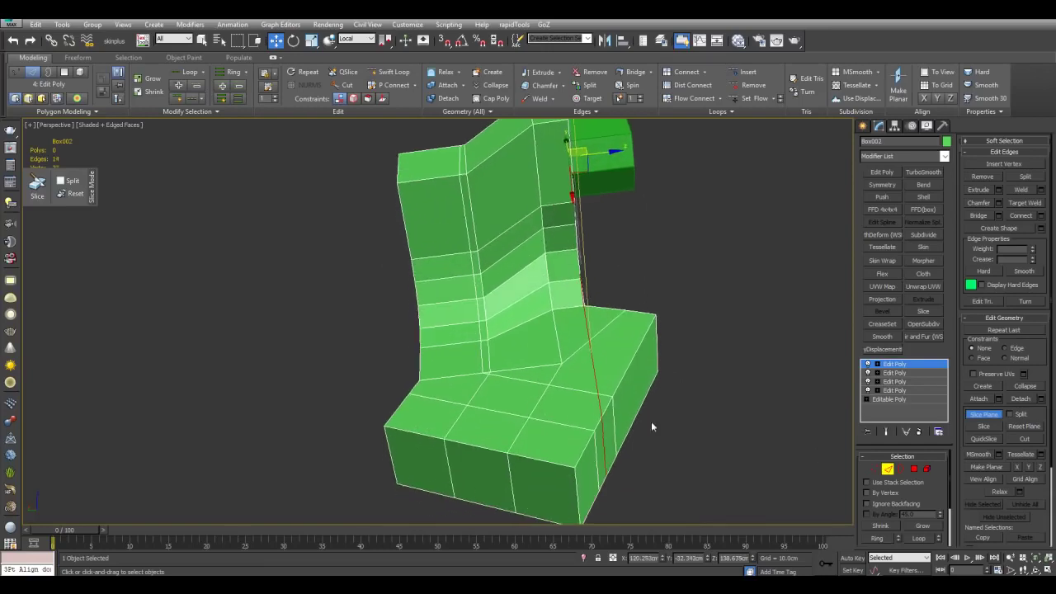
{"action": "middle_click_drag", "start_coordinate": [681, 199], "coordinate": [603, 228], "text": "alt"}
{"action": "left_click_drag", "start_coordinate": [597, 217], "coordinate": [738, 200]}
{"action": "mouse_move", "coordinate": [738, 200]}
{"action": "middle_mouse_down", "text": "alt"}
{"action": "mouse_move", "coordinate": [739, 256]}
{"action": "mouse_move", "coordinate": [721, 269]}
{"action": "middle_mouse_up", "text": "alt"}
{"action": "key", "text": "s"}
{"action": "middle_click_drag", "start_coordinate": [666, 292], "coordinate": [701, 274], "text": "alt"}
{"action": "left_click_drag", "start_coordinate": [697, 272], "coordinate": [542, 272]}
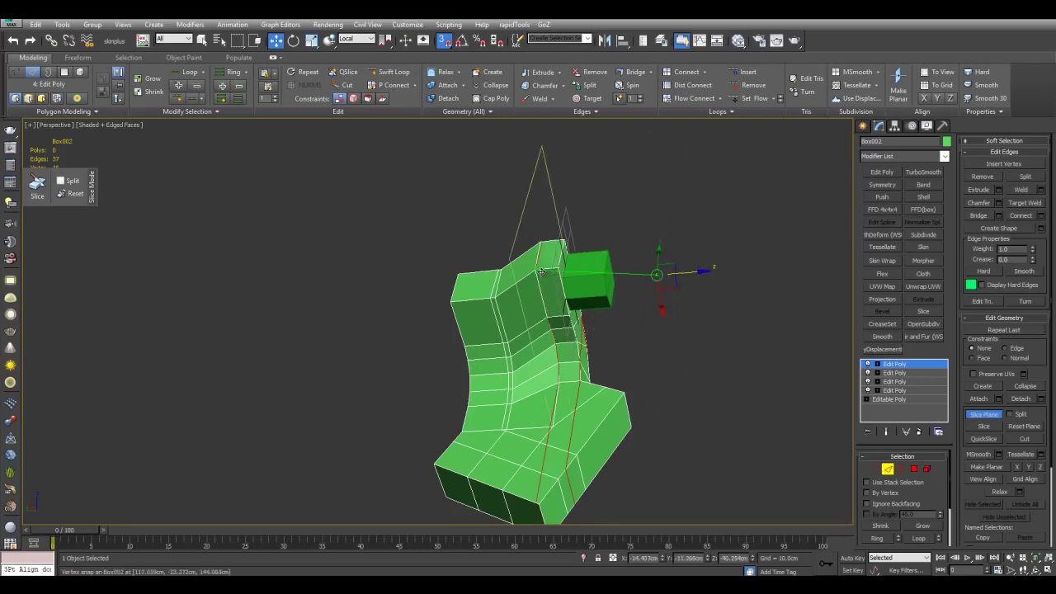
{"action": "left_click_drag", "start_coordinate": [541, 272], "coordinate": [541, 272]}
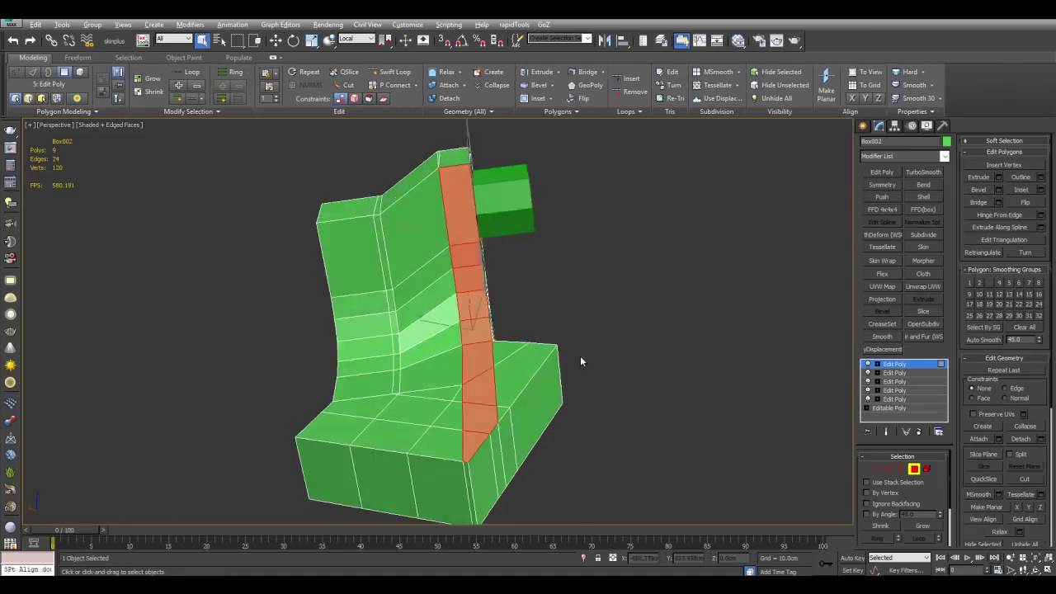
Bevel the selected polygon strip with the Local Normal type, raising its height to form a wall.
{"action": "scroll", "coordinate": [479, 283], "scroll_direction": "up", "scroll_amount": 5}
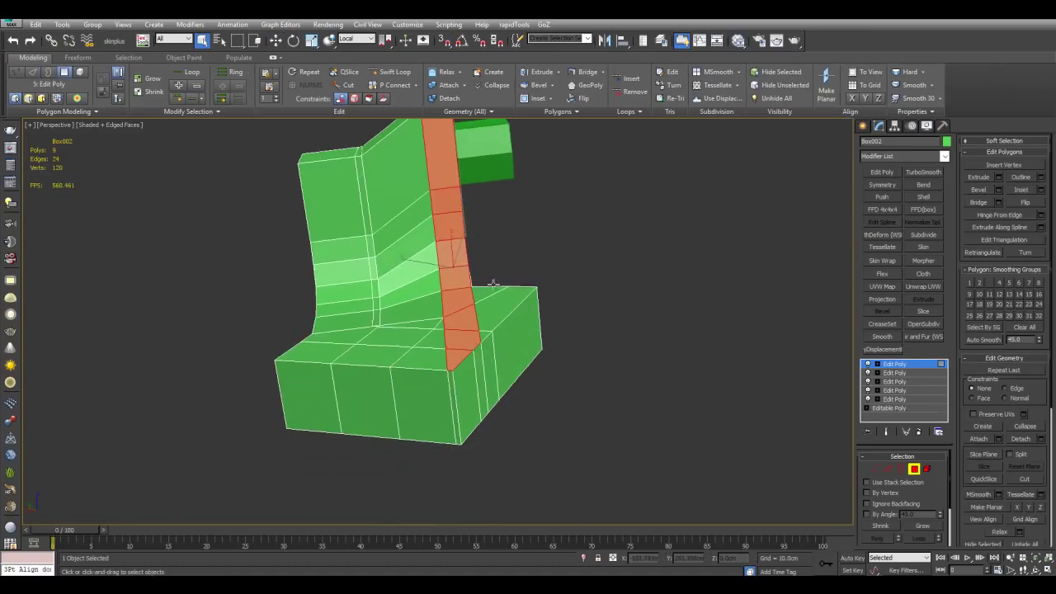
{"action": "middle_click_drag", "start_coordinate": [505, 362], "coordinate": [504, 381], "text": "alt"}
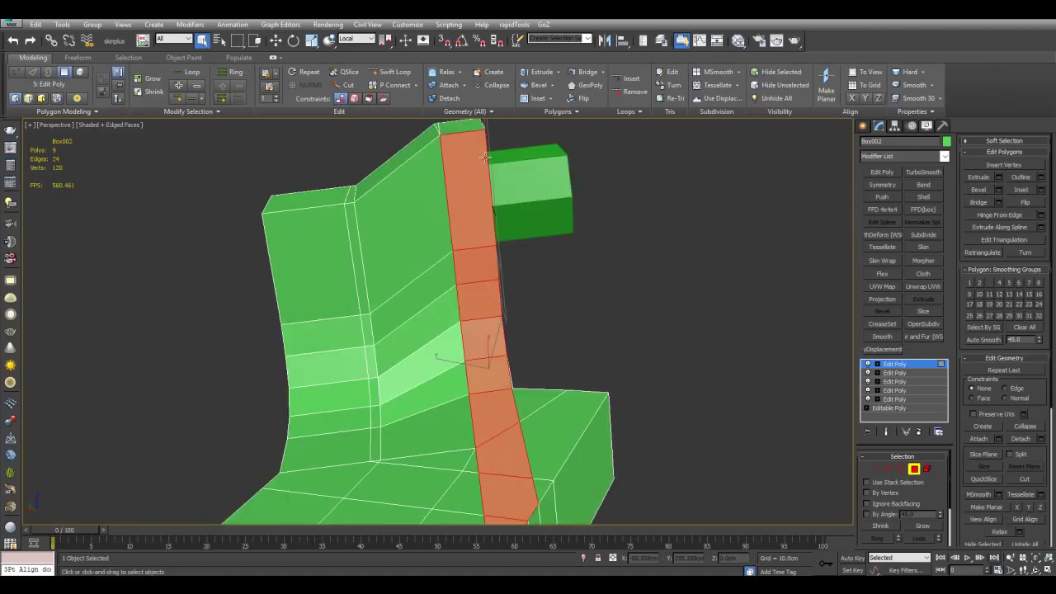
{"action": "middle_click_drag", "start_coordinate": [476, 223], "coordinate": [476, 344], "text": "alt"}
{"action": "scroll", "coordinate": [519, 261], "scroll_direction": "down", "scroll_amount": 4}
{"action": "scroll", "coordinate": [477, 343], "scroll_direction": "up", "scroll_amount": 4}
{"action": "key", "text": "ctrl+shift+b"}
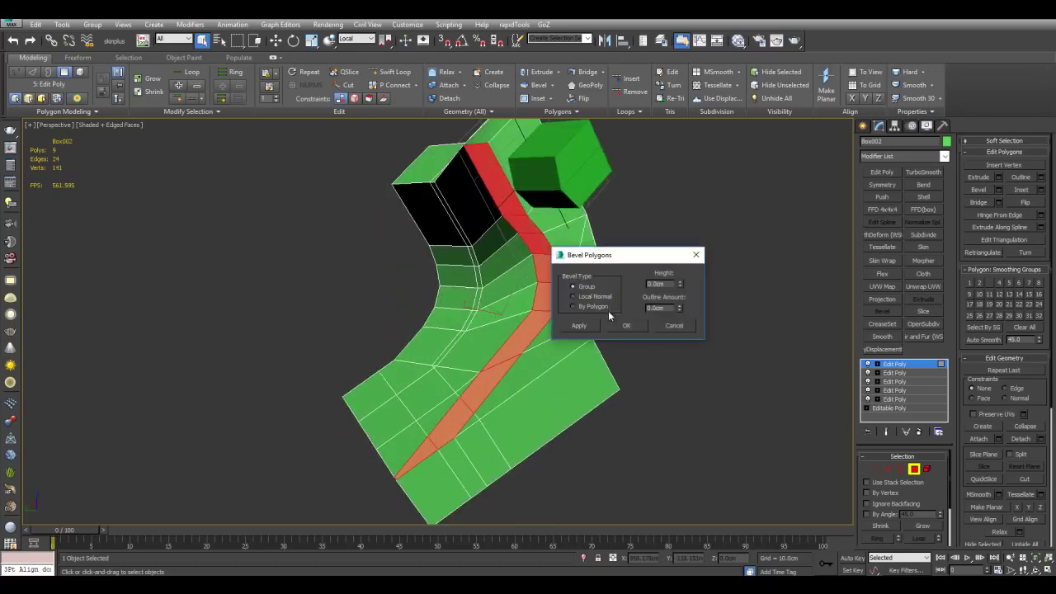
{"action": "left_click_drag", "start_coordinate": [679, 288], "coordinate": [703, 147]}
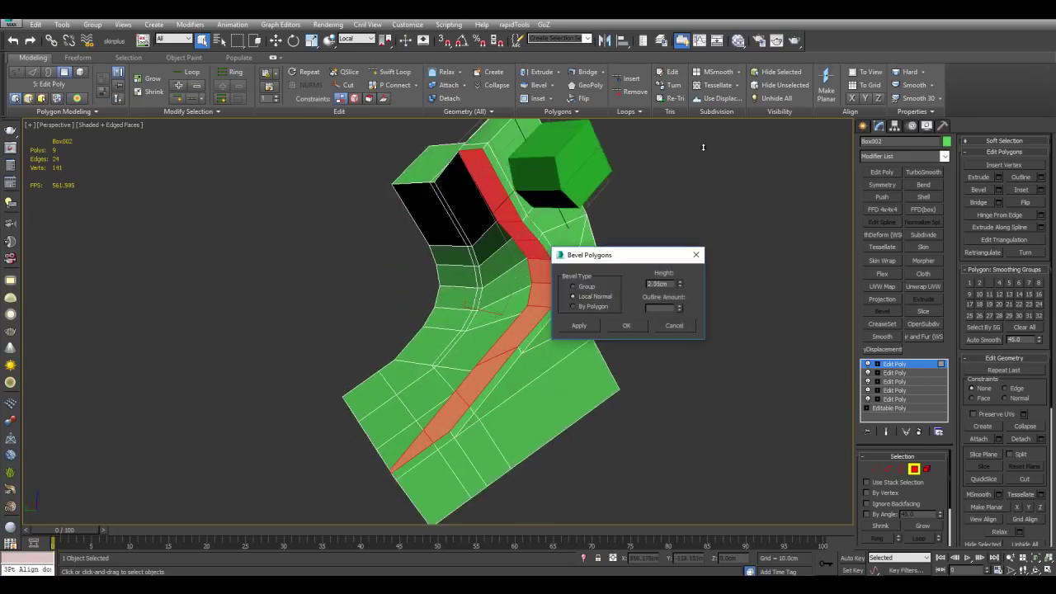
{"action": "left_click_drag", "start_coordinate": [681, 306], "coordinate": [678, 157]}
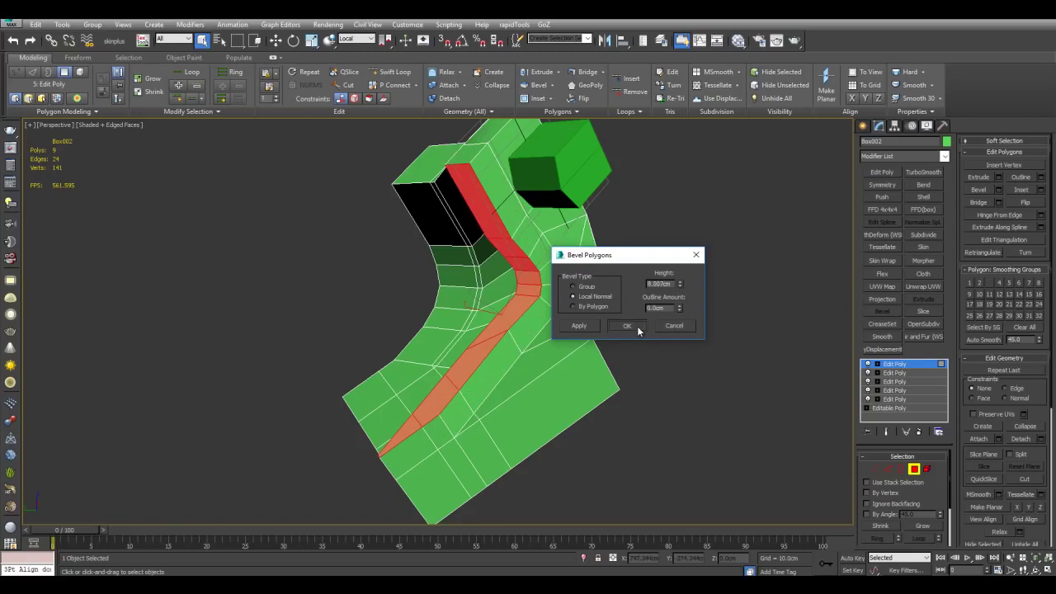
{"action": "left_click", "coordinate": [636, 327]}
Select the long edge runs on both sides of the beveled strip's face in see-through display.
{"action": "middle_click_drag", "start_coordinate": [602, 340], "coordinate": [569, 239], "text": "alt"}
{"action": "key", "text": "alt+x"}
{"action": "key", "text": "2"}
{"action": "scroll", "coordinate": [494, 206], "scroll_direction": "up", "scroll_amount": 2}
{"action": "left_click", "coordinate": [480, 188]}
{"action": "left_click", "coordinate": [467, 189]}
{"action": "middle_click_drag", "start_coordinate": [467, 189], "coordinate": [504, 221], "text": "alt"}
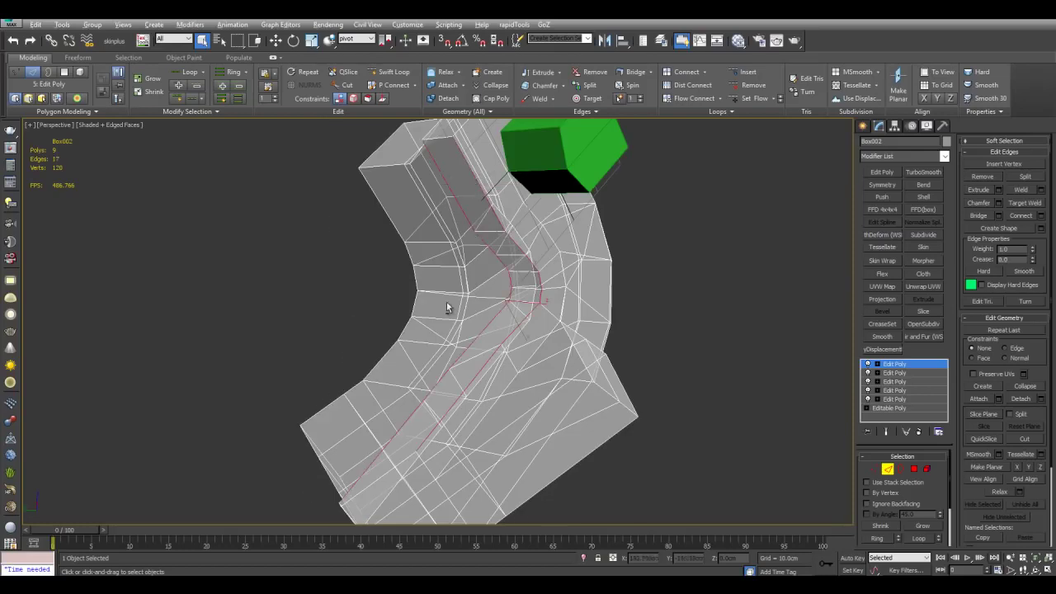
Straighten the selected edge runs of the beveled strip with Loop Tools.
{"action": "middle_click_drag", "start_coordinate": [446, 305], "coordinate": [463, 377], "text": "alt"}
{"action": "left_click", "coordinate": [726, 110]}
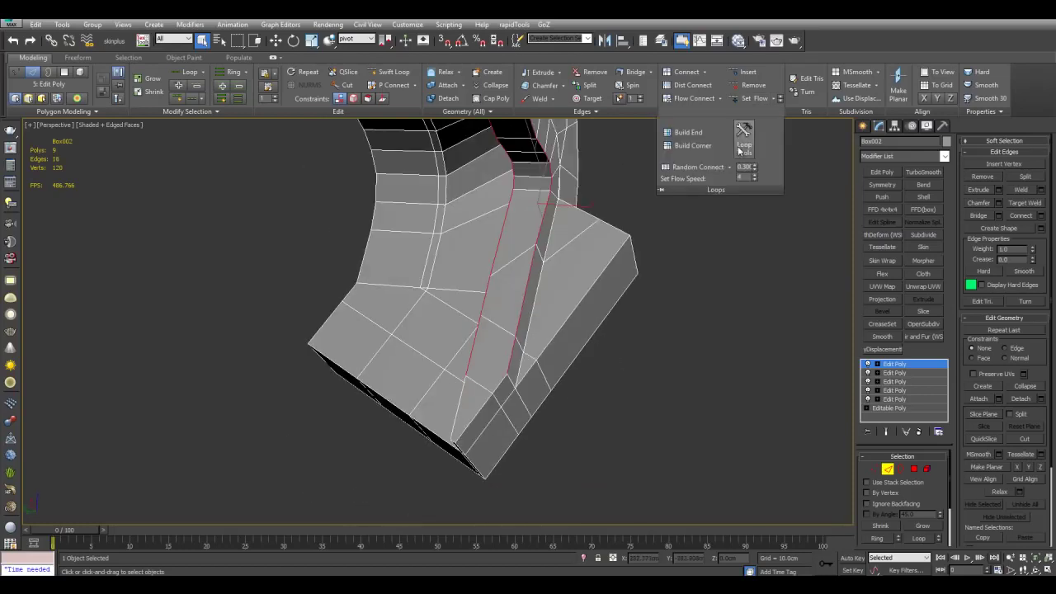
{"action": "left_click", "coordinate": [746, 147]}
{"action": "left_click", "coordinate": [141, 294]}
{"action": "scroll", "coordinate": [534, 256], "scroll_direction": "down", "scroll_amount": 2}
{"action": "middle_click_drag", "start_coordinate": [541, 241], "coordinate": [460, 254]}
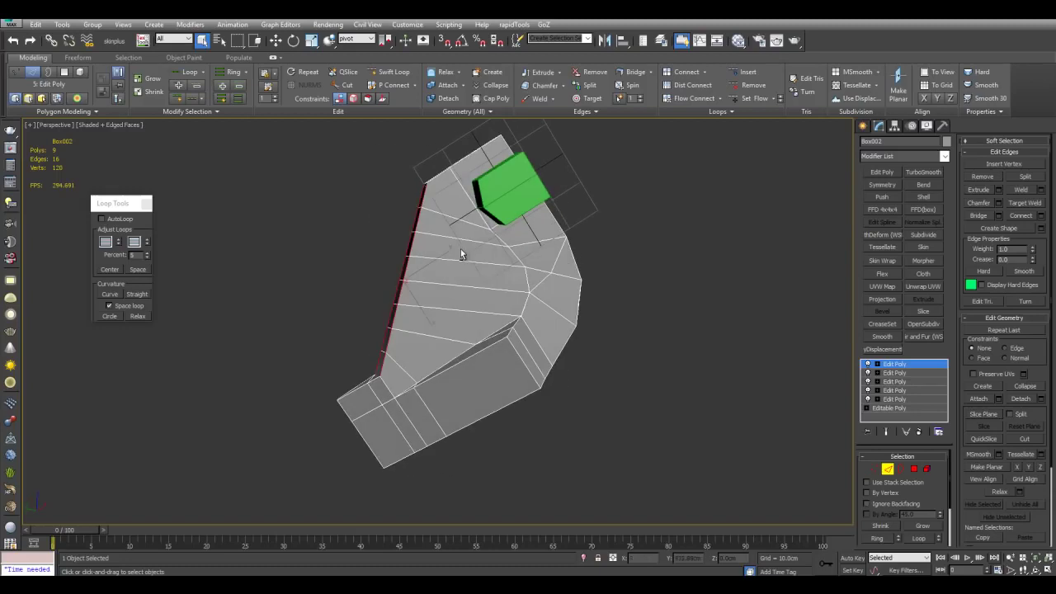
{"action": "left_click_drag", "start_coordinate": [122, 204], "coordinate": [93, 206]}
Leave edge editing and apply a Symmetry modifier to the box.
{"action": "scroll", "coordinate": [477, 340], "scroll_direction": "up", "scroll_amount": 3}
{"action": "key", "text": "2"}
{"action": "key", "text": "w"}
{"action": "middle_click_drag", "start_coordinate": [462, 338], "coordinate": [591, 190], "text": "alt"}
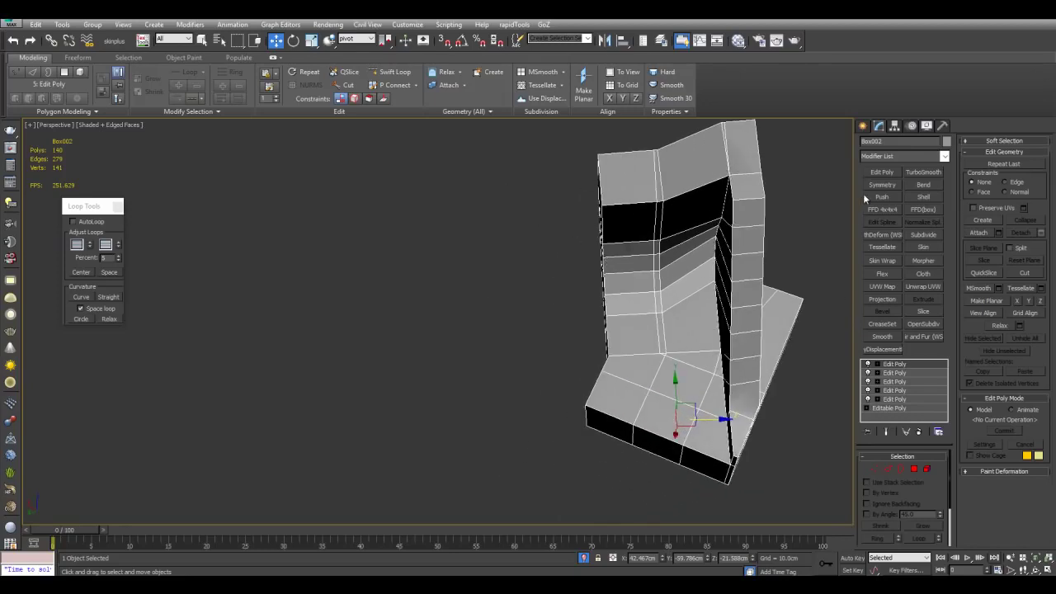
{"action": "left_click", "coordinate": [887, 184]}
{"action": "middle_click_drag", "start_coordinate": [801, 356], "coordinate": [885, 352], "text": "alt"}
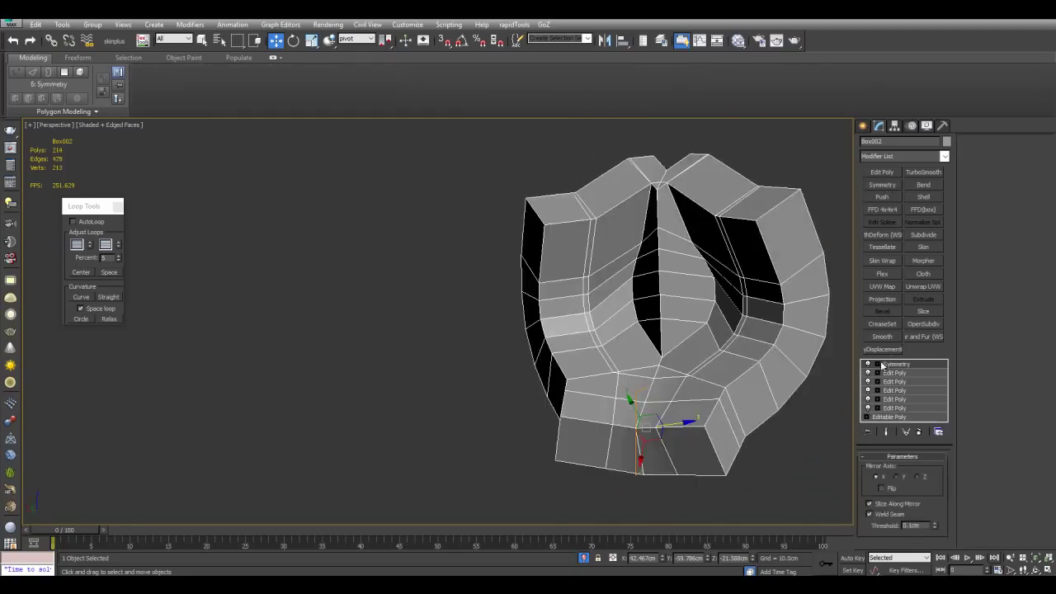
Try flipping the symmetry and moving its mirror plane away from the box, and discard the modifier.
{"action": "left_click", "coordinate": [894, 373]}
{"action": "middle_click_drag", "start_coordinate": [825, 421], "coordinate": [768, 447], "text": "alt"}
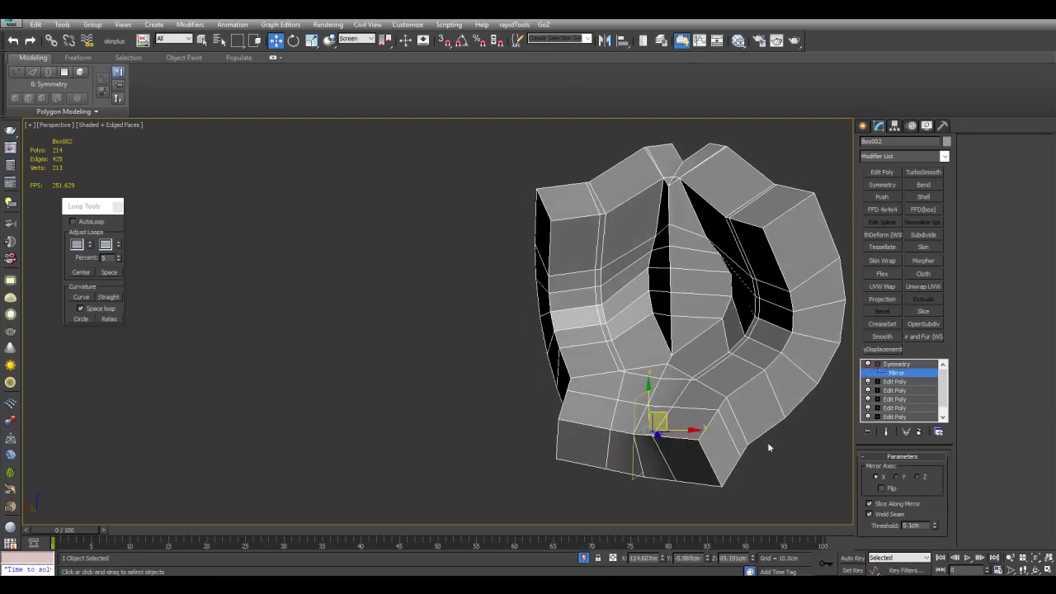
{"action": "left_click", "coordinate": [881, 488]}
{"action": "left_click_drag", "start_coordinate": [689, 410], "coordinate": [537, 402]}
{"action": "key", "text": "e"}
{"action": "middle_click_drag", "start_coordinate": [750, 362], "coordinate": [726, 370]}
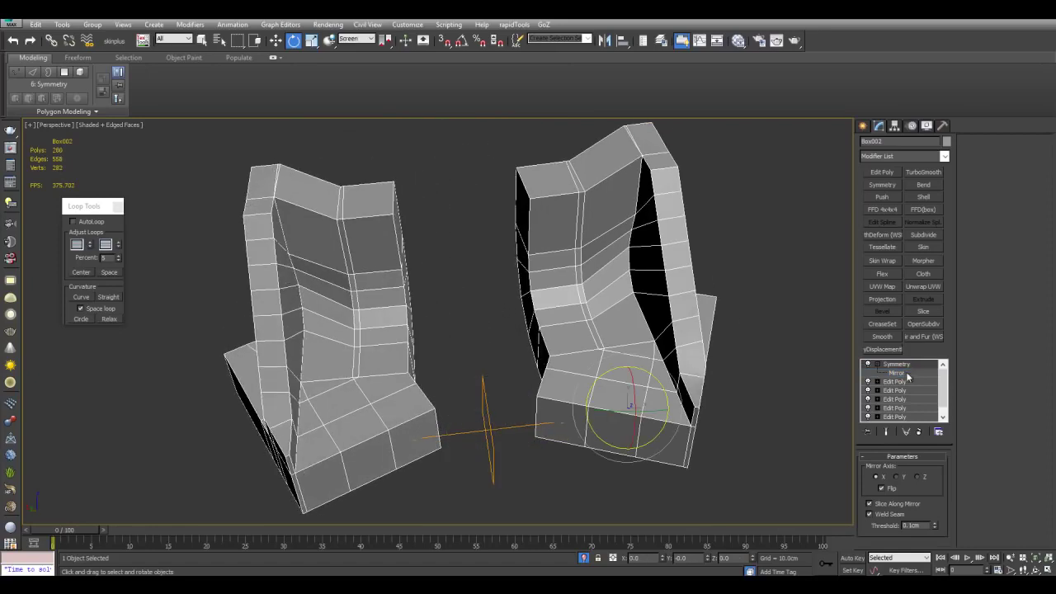
{"action": "right_click", "coordinate": [900, 365]}
{"action": "left_click", "coordinate": [916, 145]}
Place the pivot object on the extrusion's opposite outer side face with Select and Place.
{"action": "key", "text": "q"}
{"action": "middle_click_drag", "start_coordinate": [705, 277], "coordinate": [691, 206], "text": "alt"}
{"action": "left_click", "coordinate": [548, 174]}
{"action": "middle_click_drag", "start_coordinate": [548, 174], "coordinate": [614, 295], "text": "alt"}
{"action": "middle_click_drag", "start_coordinate": [495, 247], "coordinate": [580, 218], "text": "alt"}
{"action": "left_click", "coordinate": [328, 41]}
{"action": "left_click_drag", "start_coordinate": [579, 218], "coordinate": [412, 277]}
{"action": "middle_click_drag", "start_coordinate": [463, 290], "coordinate": [506, 281]}
{"action": "scroll", "coordinate": [507, 302], "scroll_direction": "up", "scroll_amount": 3}
{"action": "key", "text": "w"}
{"action": "scroll", "coordinate": [507, 283], "scroll_direction": "down", "scroll_amount": 3}
{"action": "scroll", "coordinate": [506, 283], "scroll_direction": "up", "scroll_amount": 5}
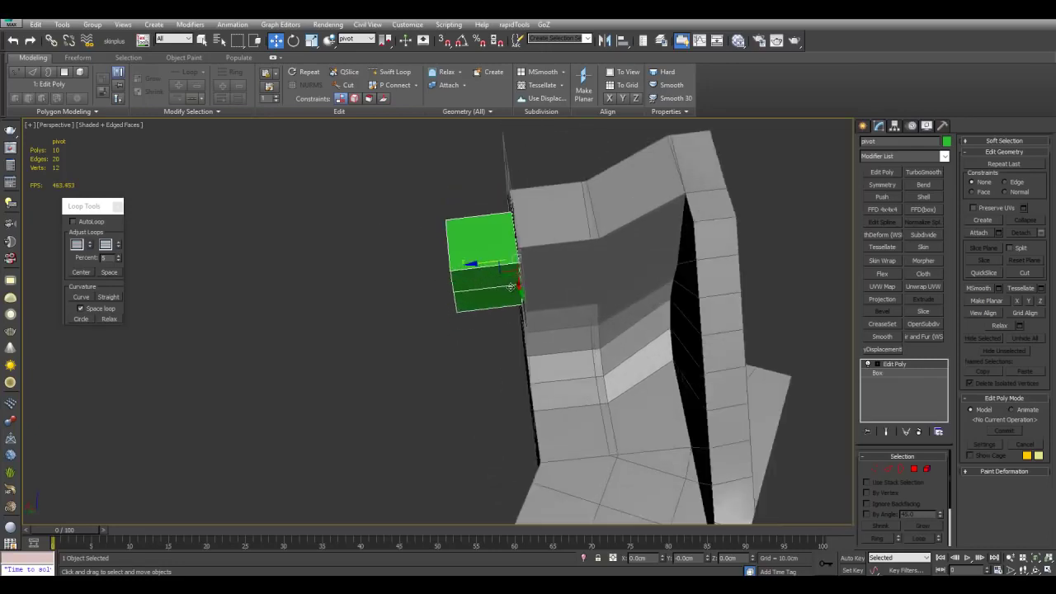
Apply a flipped Symmetry modifier to the box and work on its mirror plane in the Local coordinate system.
{"action": "left_click_drag", "start_coordinate": [508, 267], "coordinate": [516, 307]}
{"action": "scroll", "coordinate": [516, 313], "scroll_direction": "down", "scroll_amount": 5}
{"action": "key", "text": "q"}
{"action": "left_click", "coordinate": [516, 314]}
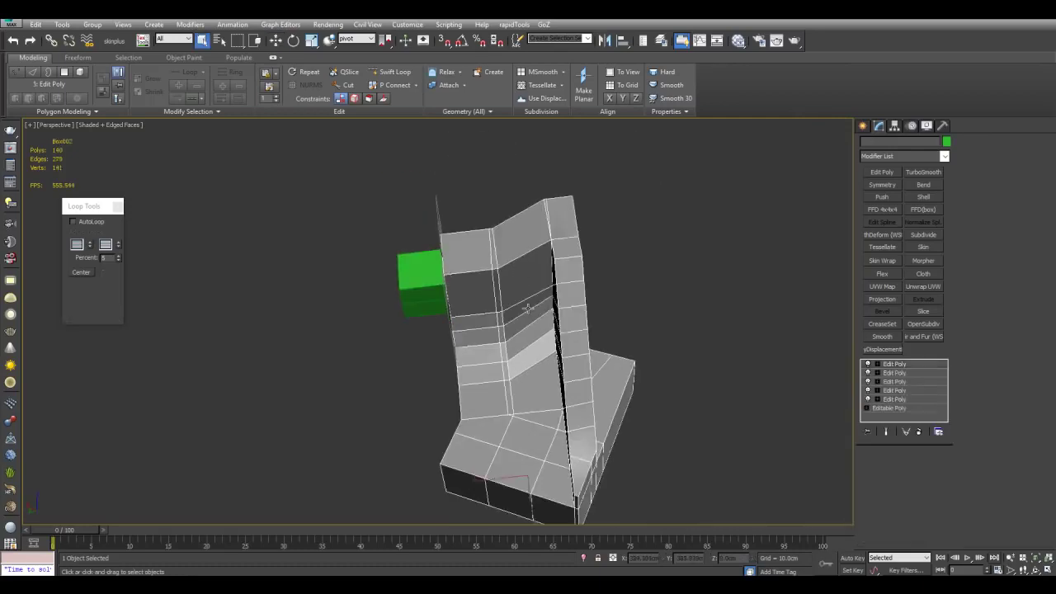
{"action": "middle_click_drag", "start_coordinate": [516, 313], "coordinate": [692, 244], "text": "alt"}
{"action": "left_click", "coordinate": [884, 185]}
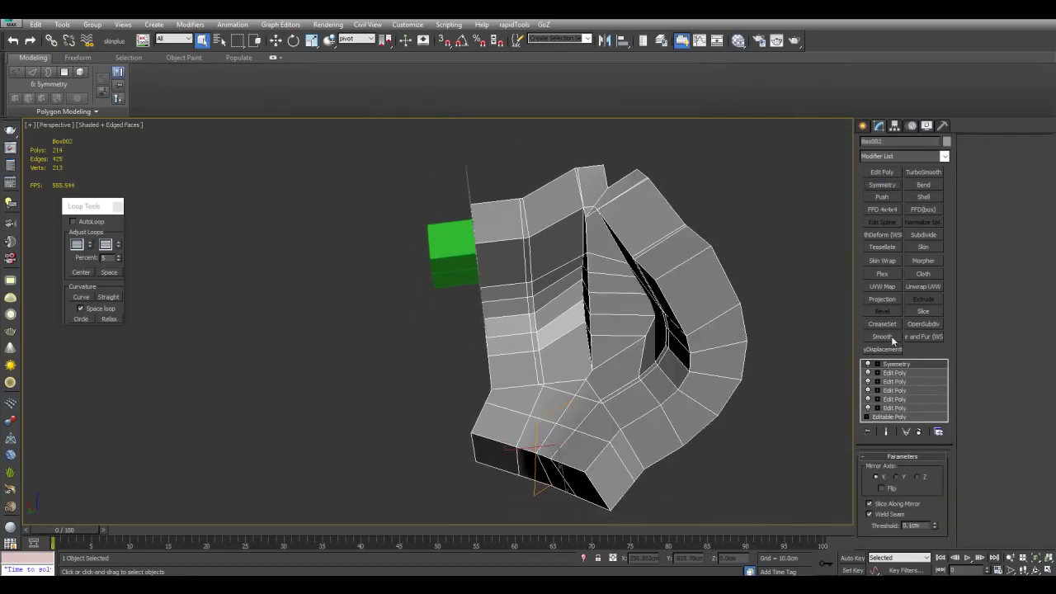
{"action": "left_click", "coordinate": [886, 374]}
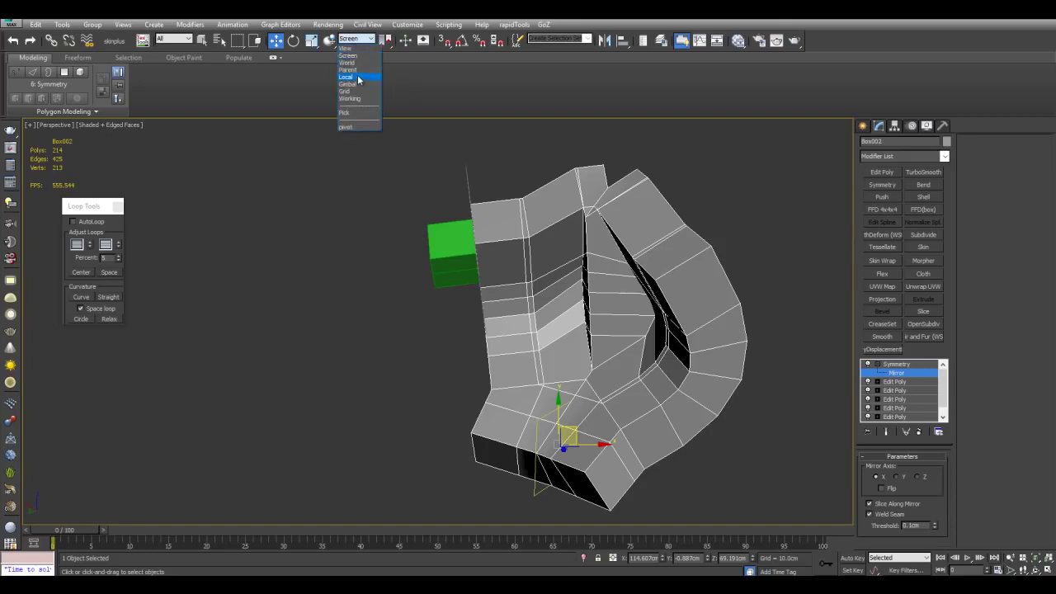
{"action": "left_click", "coordinate": [358, 77]}
{"action": "left_click", "coordinate": [891, 487]}
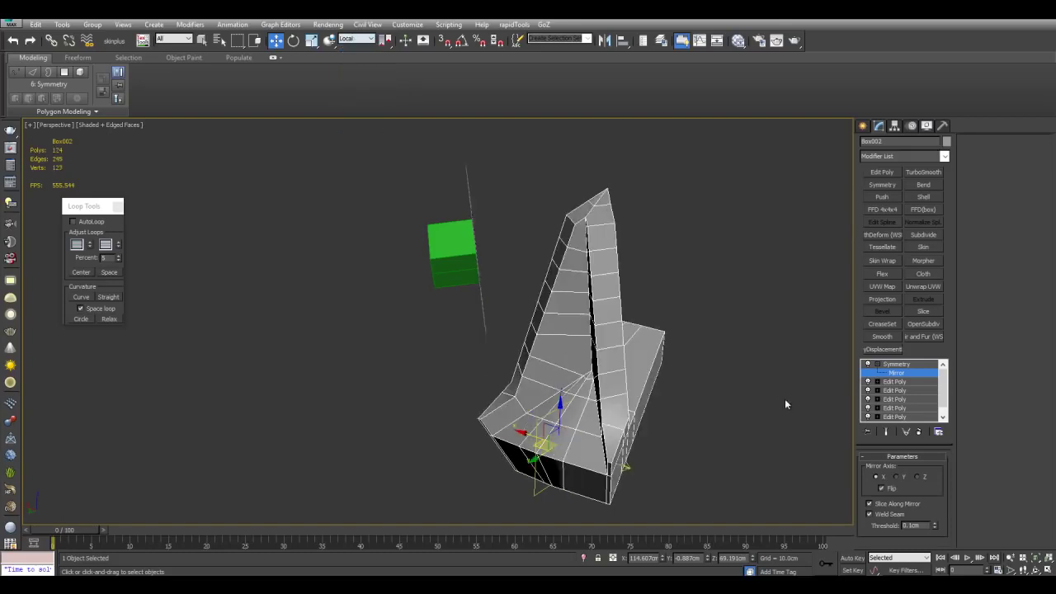
Align the symmetry's mirror plane to the pivot object in position and orientation on all axes, and set the mirror axis to Z.
{"action": "key", "text": "alt+a"}
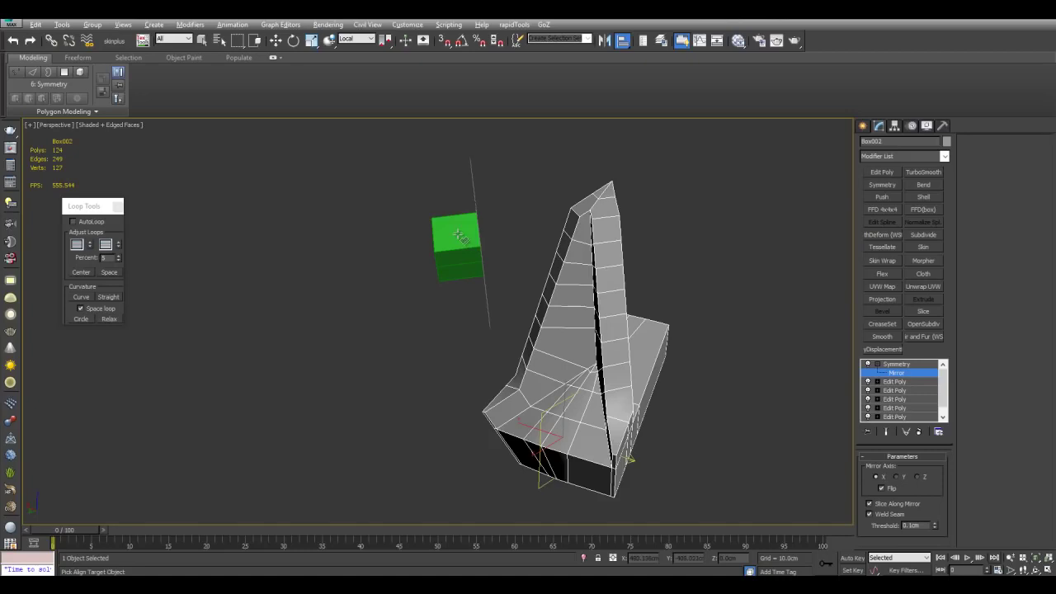
{"action": "left_click", "coordinate": [459, 236]}
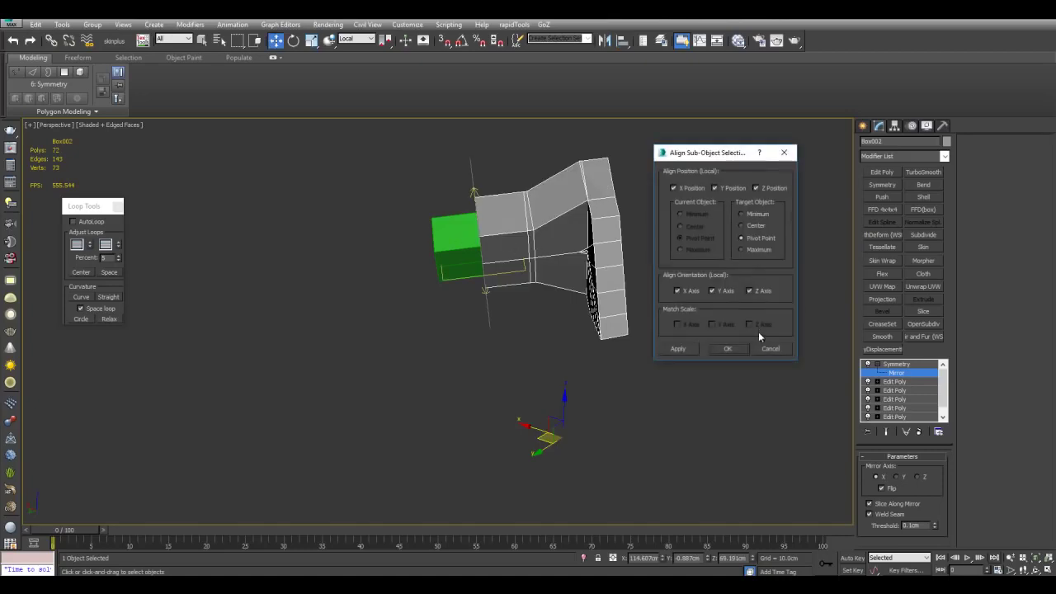
{"action": "left_click", "coordinate": [744, 349]}
{"action": "scroll", "coordinate": [726, 347], "scroll_direction": "up", "scroll_amount": 2}
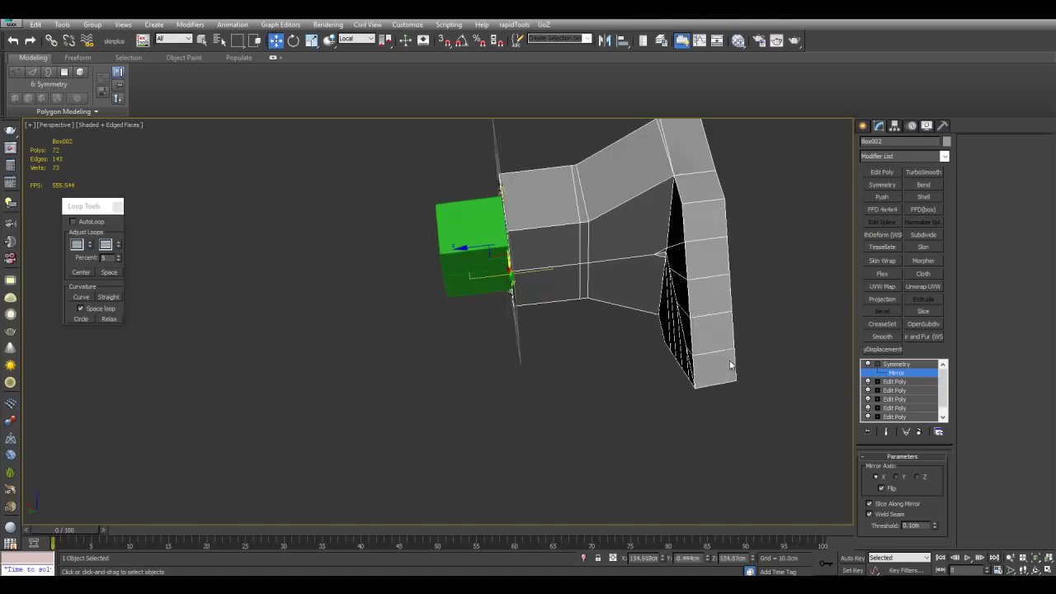
{"action": "left_click", "coordinate": [904, 477]}
{"action": "left_click", "coordinate": [921, 477]}
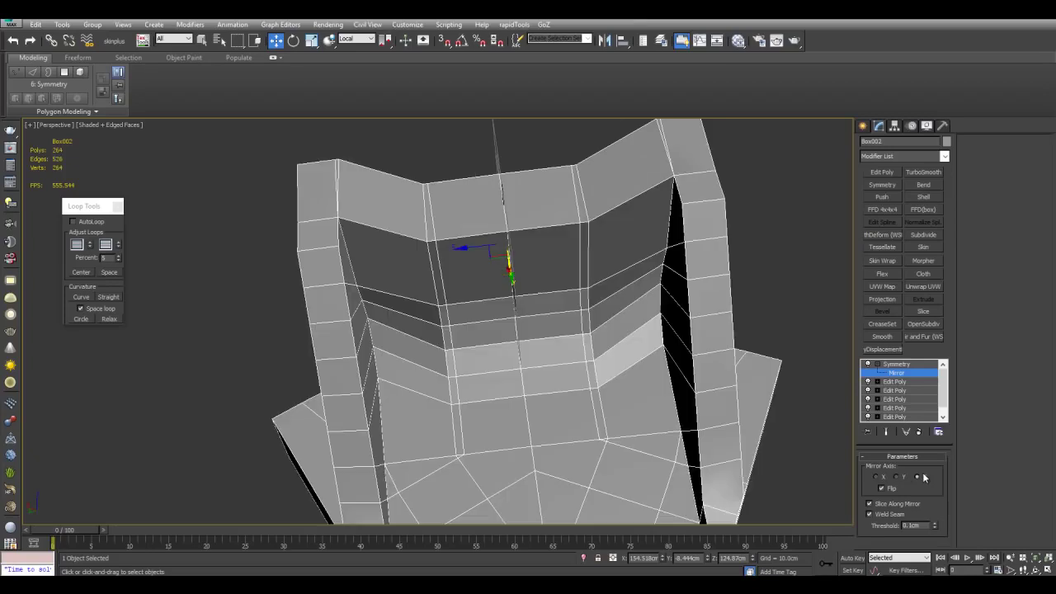
Move the mirror plane away from the box to open a gap between the two halves, and leave mirror editing.
{"action": "scroll", "coordinate": [717, 436], "scroll_direction": "down", "scroll_amount": 3}
{"action": "left_click_drag", "start_coordinate": [465, 258], "coordinate": [486, 328]}
{"action": "middle_click_drag", "start_coordinate": [484, 324], "coordinate": [459, 274], "text": "alt"}
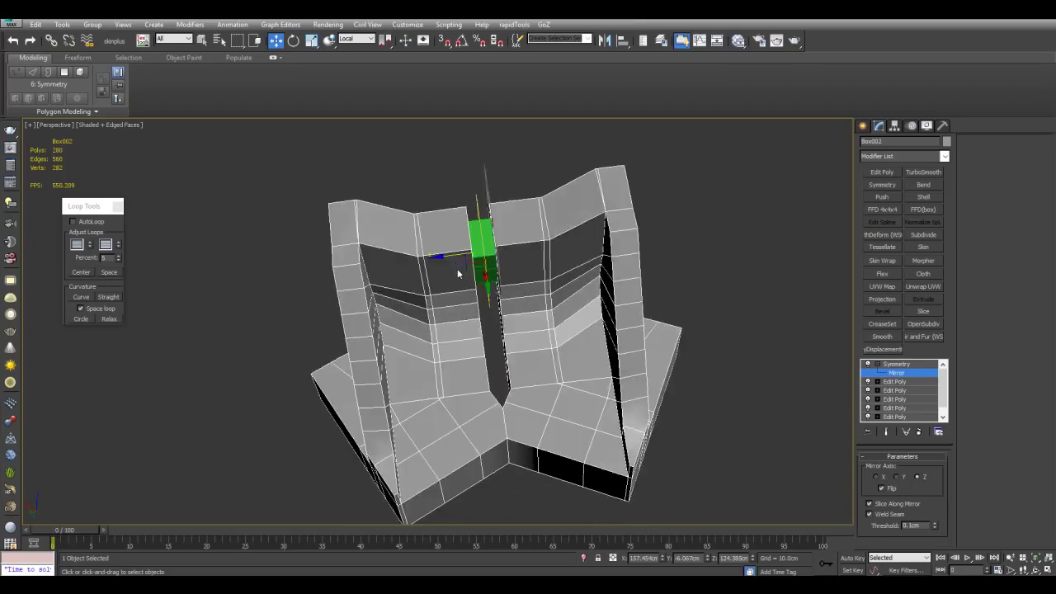
{"action": "mouse_move", "coordinate": [453, 255]}
{"action": "left_mouse_down"}
{"action": "mouse_move", "coordinate": [413, 252]}
{"action": "mouse_move", "coordinate": [433, 252]}
{"action": "mouse_move", "coordinate": [450, 276]}
{"action": "left_mouse_up"}
{"action": "middle_click_drag", "start_coordinate": [495, 275], "coordinate": [508, 278], "text": "alt"}
{"action": "left_click", "coordinate": [896, 364]}
{"action": "key", "text": "q"}
{"action": "left_click", "coordinate": [716, 283]}
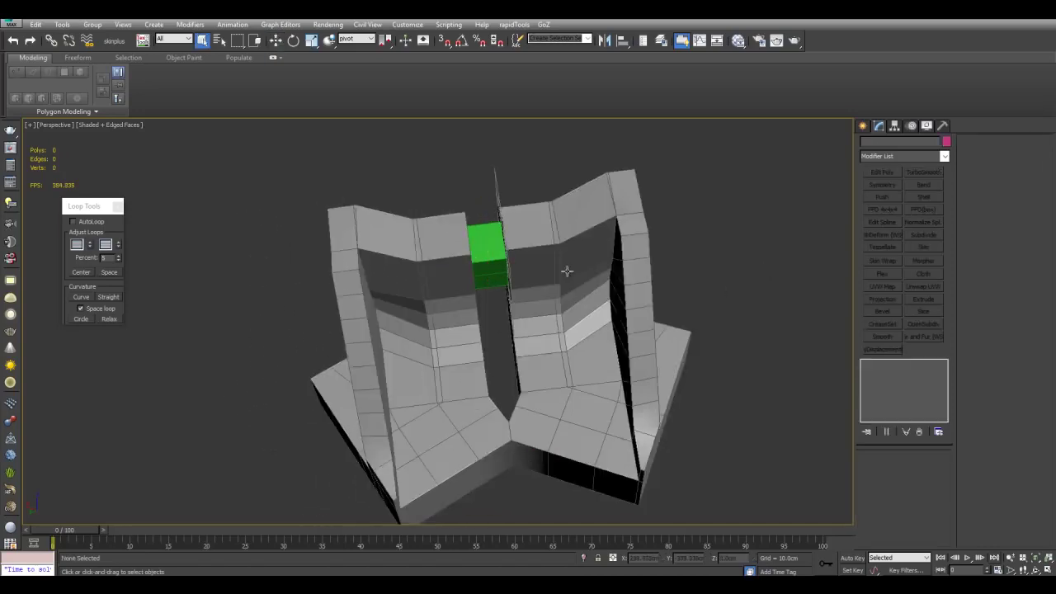
In the box's Edit Poly below the Symmetry, select two central polygons on the upper inner side face and grow the selection.
{"action": "left_click", "coordinate": [566, 271]}
{"action": "left_click", "coordinate": [894, 381]}
{"action": "key", "text": "4"}
{"action": "middle_click_drag", "start_coordinate": [357, 243], "coordinate": [442, 295], "text": "alt"}
{"action": "scroll", "coordinate": [442, 295], "scroll_direction": "up", "scroll_amount": 3}
{"action": "left_click", "coordinate": [479, 299]}
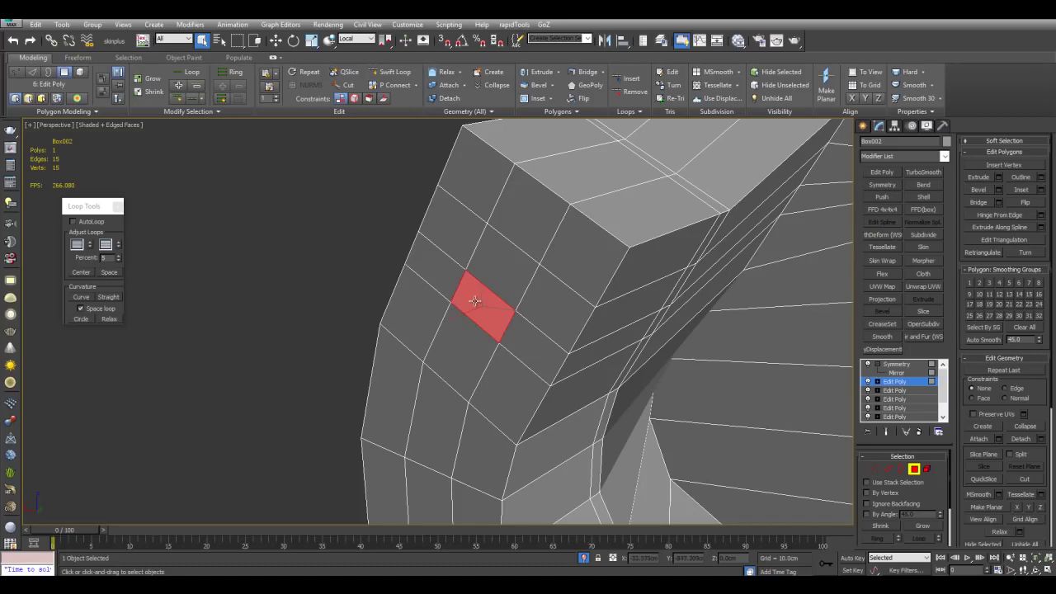
{"action": "left_click", "coordinate": [501, 264], "text": "ctrl"}
{"action": "scroll", "coordinate": [503, 276], "scroll_direction": "up", "scroll_amount": 2}
{"action": "scroll", "coordinate": [581, 319], "scroll_direction": "down", "scroll_amount": 2}
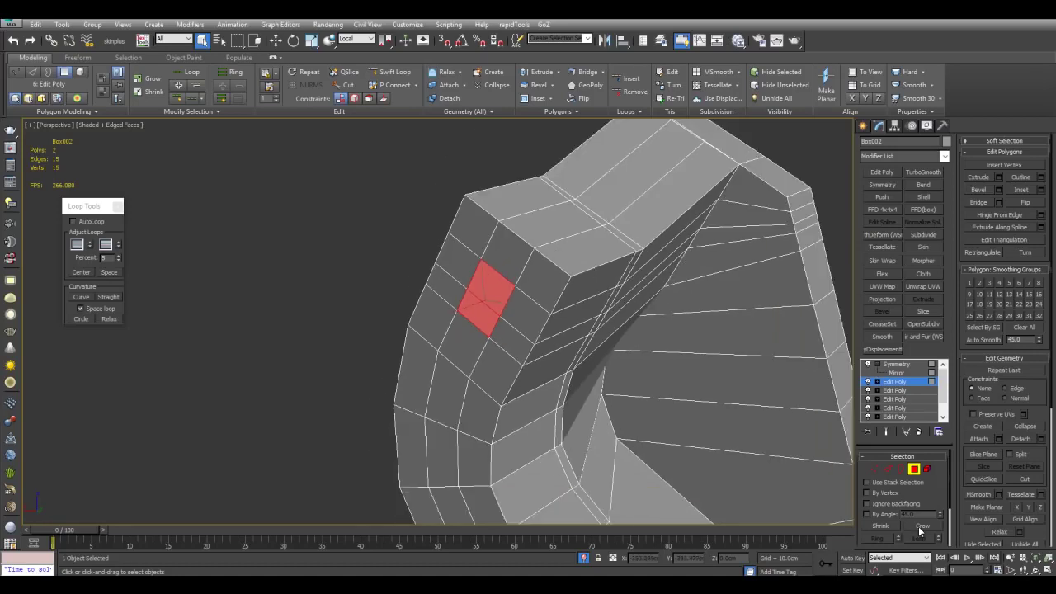
{"action": "left_click", "coordinate": [918, 526]}
Inset the selected polygons slightly within the upper side face.
{"action": "scroll", "coordinate": [594, 306], "scroll_direction": "up", "scroll_amount": 4}
{"action": "key", "text": "shift+i"}
{"action": "scroll", "coordinate": [550, 279], "scroll_direction": "down", "scroll_amount": 1}
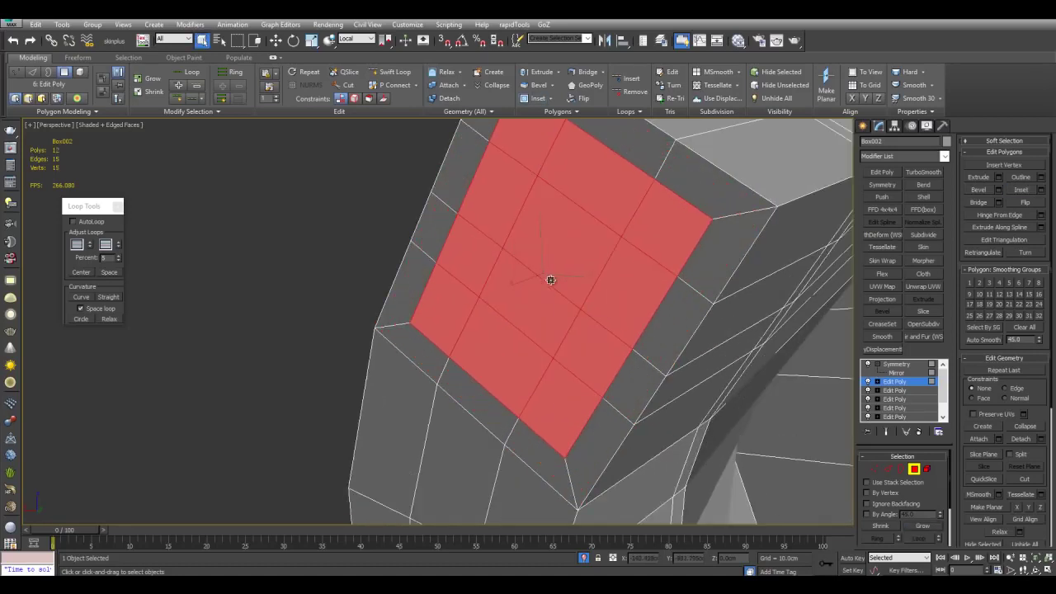
{"action": "scroll", "coordinate": [551, 280], "scroll_direction": "down", "scroll_amount": 3}
Try the View and Screen reference coordinate systems for moving the inset polygons.
{"action": "key", "text": "w"}
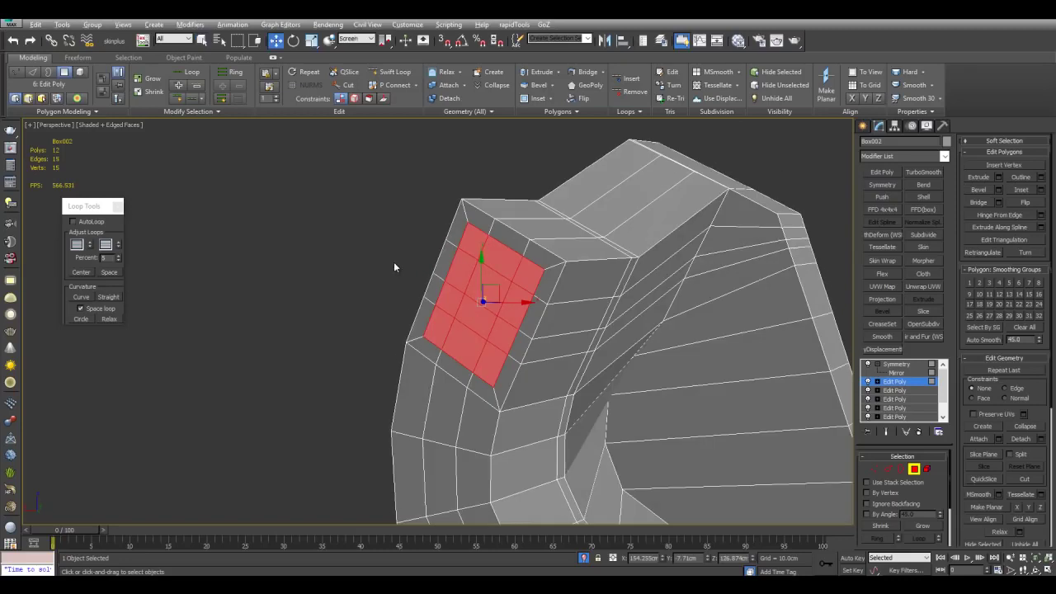
{"action": "middle_click_drag", "start_coordinate": [394, 264], "coordinate": [382, 248], "text": "alt"}
{"action": "left_click", "coordinate": [354, 39]}
{"action": "left_click", "coordinate": [355, 50]}
{"action": "left_click", "coordinate": [358, 40]}
{"action": "left_click", "coordinate": [363, 56]}
{"action": "middle_click_drag", "start_coordinate": [518, 275], "coordinate": [561, 296], "text": "alt"}
{"action": "middle_click_drag", "start_coordinate": [639, 222], "coordinate": [632, 229], "text": "alt"}
{"action": "key", "text": "z"}
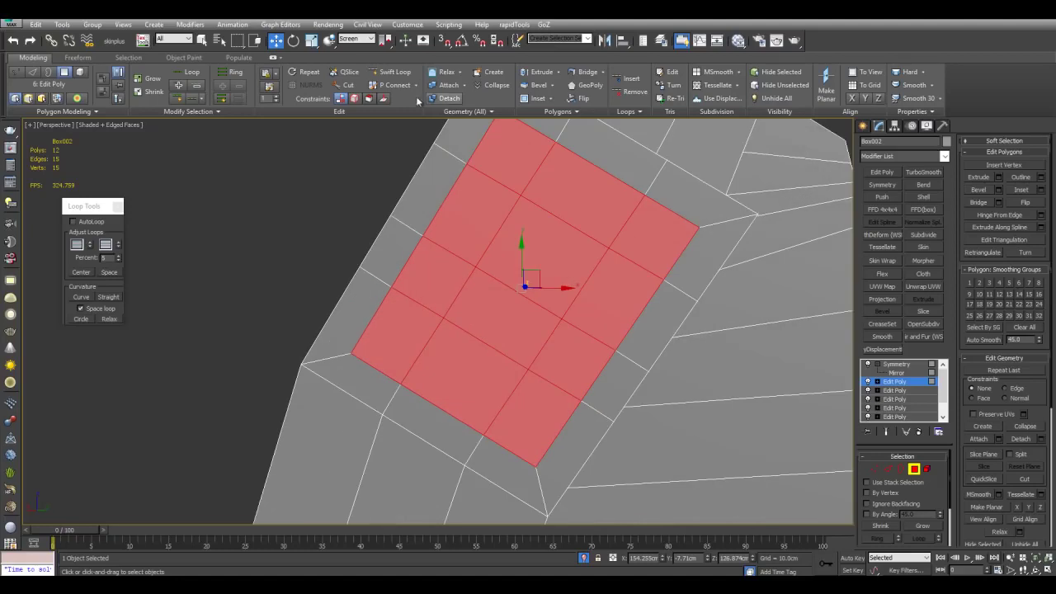
{"action": "left_click", "coordinate": [353, 42]}
{"action": "left_click", "coordinate": [359, 50]}
Reshape the inset polygons into a circular outline and scale the circle down.
{"action": "scroll", "coordinate": [577, 272], "scroll_direction": "down", "scroll_amount": 3}
{"action": "key", "text": "g"}
{"action": "middle_click_drag", "start_coordinate": [577, 285], "coordinate": [565, 272], "text": "alt"}
{"action": "key", "text": "r"}
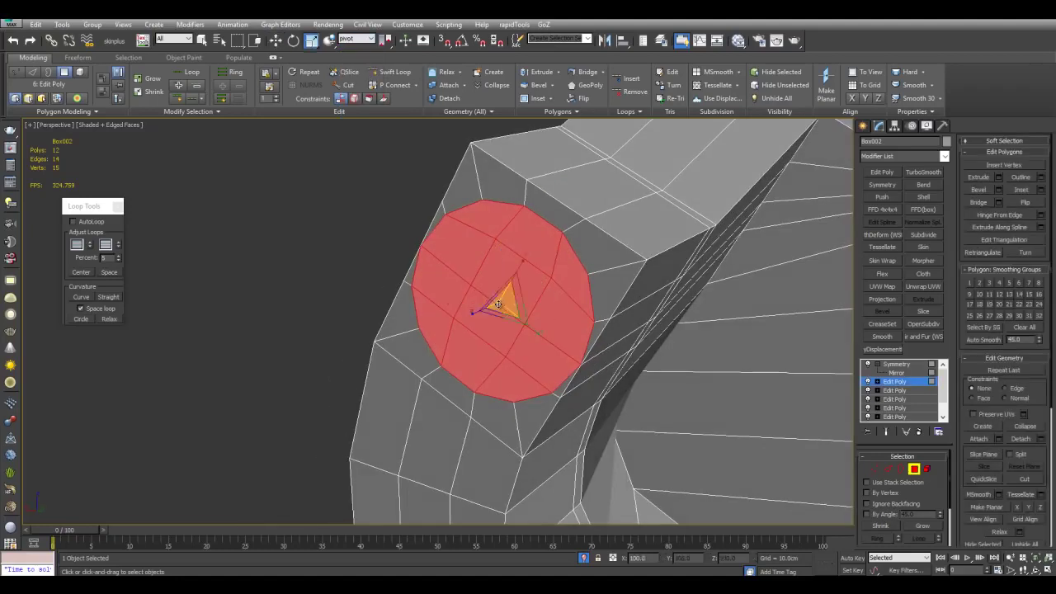
{"action": "left_click_drag", "start_coordinate": [504, 308], "coordinate": [510, 327]}
{"action": "middle_click_drag", "start_coordinate": [510, 327], "coordinate": [564, 283], "text": "alt"}
Bevel the circular polygons inward to form a round recess in the side face.
{"action": "key", "text": "q"}
{"action": "key", "text": "ctrl+shift+b"}
{"action": "left_click_drag", "start_coordinate": [513, 285], "coordinate": [513, 302]}
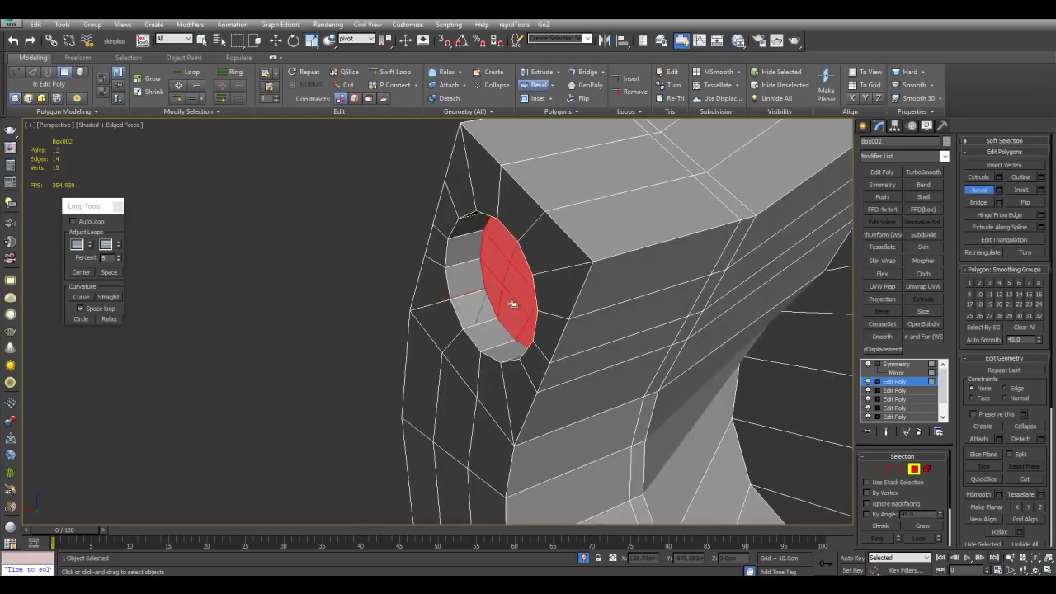
{"action": "key", "text": "q"}
{"action": "scroll", "coordinate": [522, 306], "scroll_direction": "down", "scroll_amount": 5}
{"action": "scroll", "coordinate": [523, 306], "scroll_direction": "up", "scroll_amount": 5}
{"action": "middle_click_drag", "start_coordinate": [523, 306], "coordinate": [621, 306], "text": "alt"}
Detach the recess floor as a clone named Object003, select the new object and change its color.
{"action": "key", "text": "alt+d"}
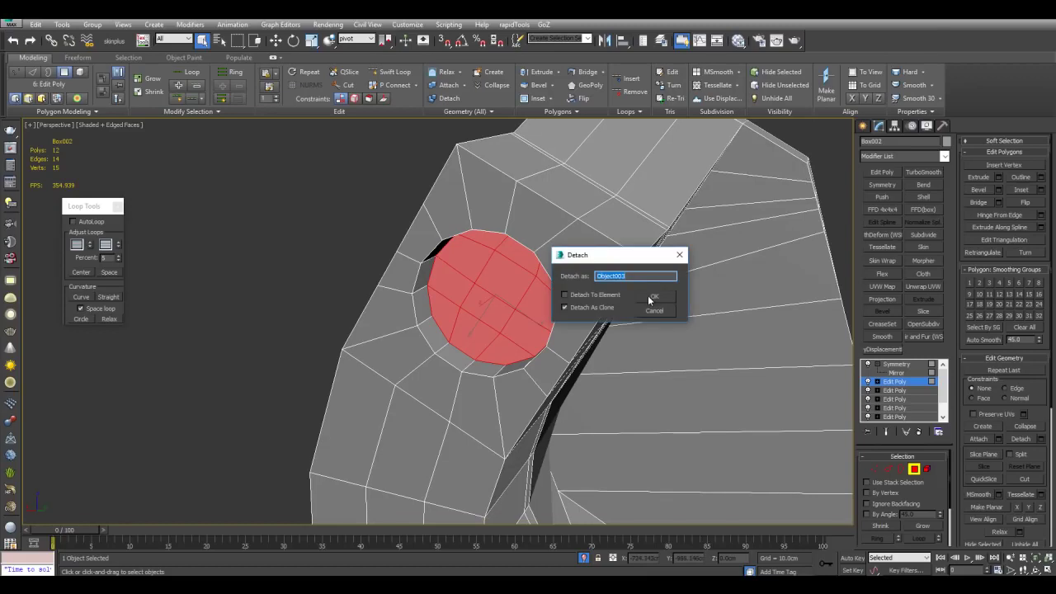
{"action": "left_click", "coordinate": [654, 296]}
{"action": "left_click", "coordinate": [499, 280]}
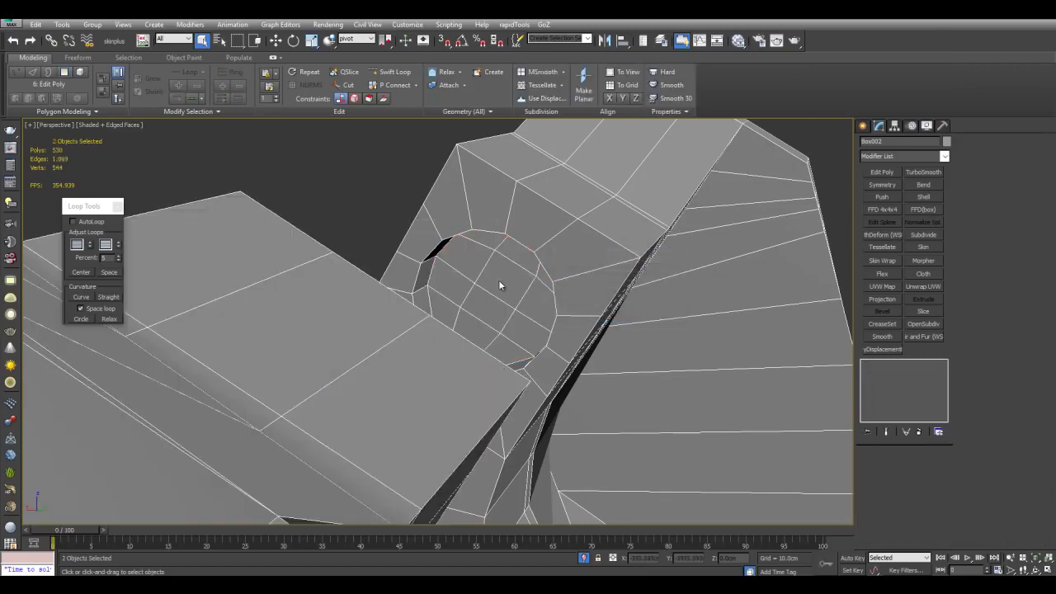
{"action": "left_click", "coordinate": [946, 141]}
{"action": "left_click", "coordinate": [752, 200]}
{"action": "left_click", "coordinate": [800, 234]}
{"action": "middle_click_drag", "start_coordinate": [800, 235], "coordinate": [751, 251], "text": "alt"}
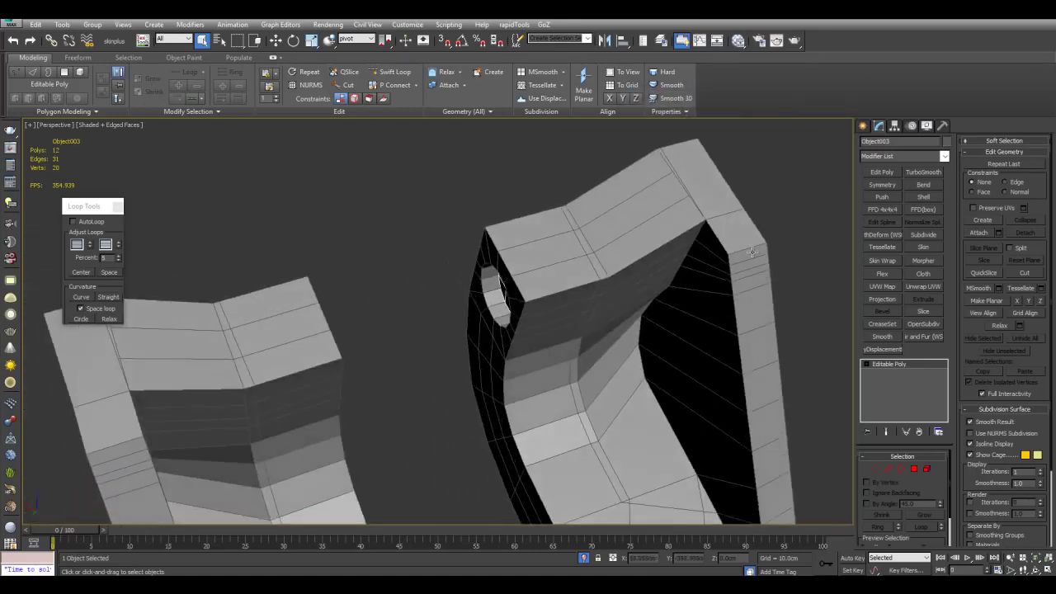
Apply a Shell to the detached disc, raise its outer amount to form a cylinder reaching the mirror plane, and add an Edit Poly.
{"action": "left_click", "coordinate": [938, 198]}
{"action": "left_click_drag", "start_coordinate": [938, 470], "coordinate": [938, 429]}
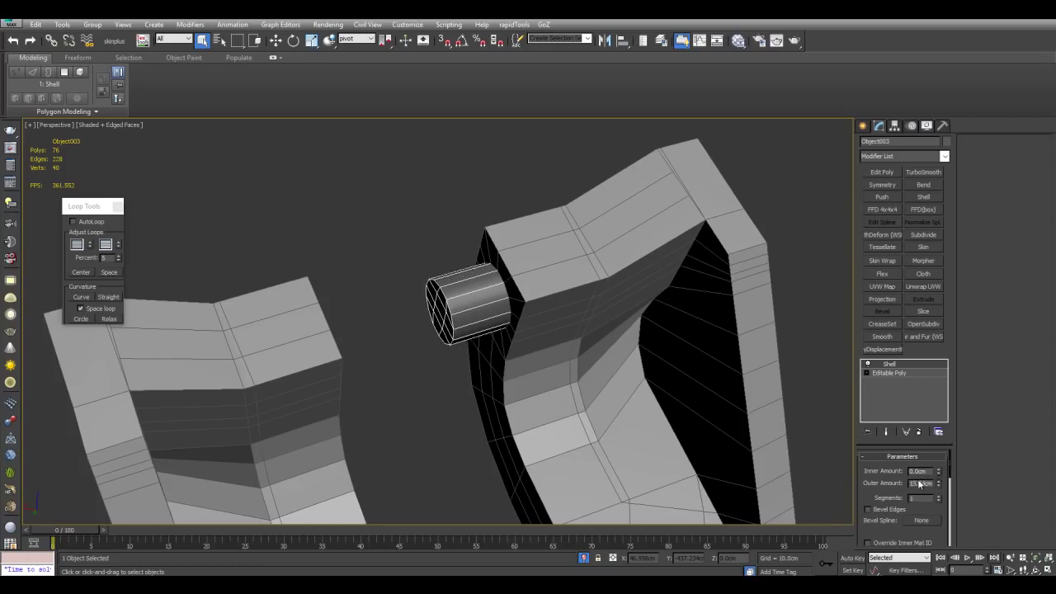
{"action": "left_click_drag", "start_coordinate": [938, 484], "coordinate": [938, 210]}
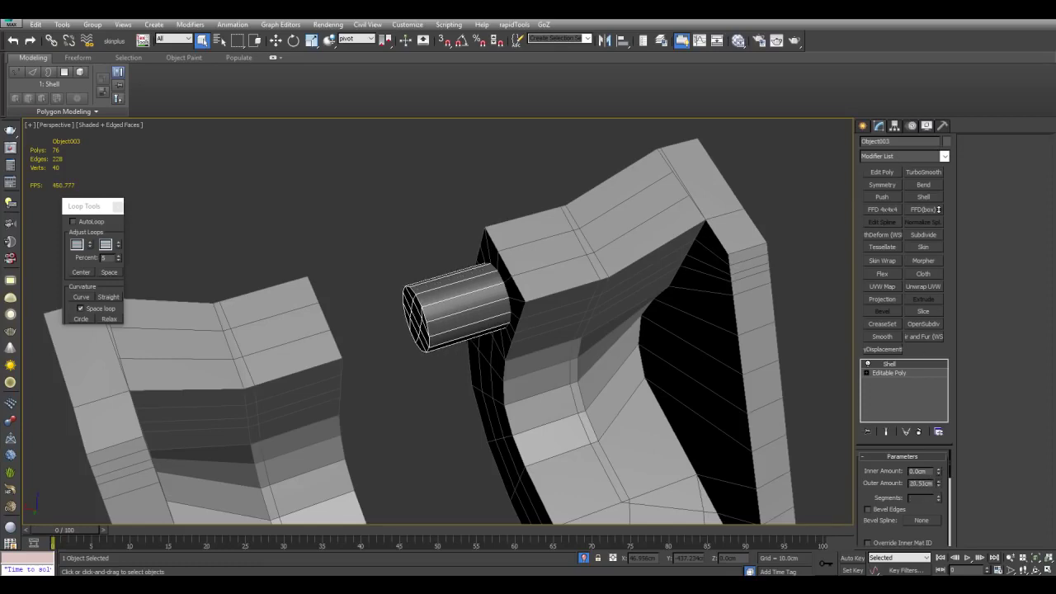
{"action": "left_click", "coordinate": [878, 171]}
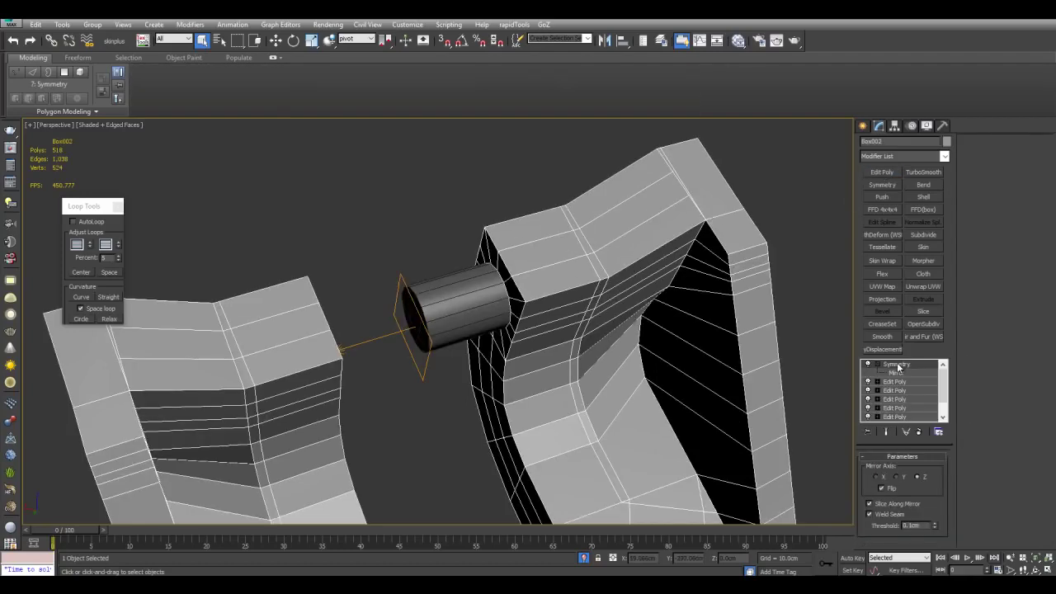
Copy the box's Symmetry modifier and paste it above the cylinder's Edit Poly to bridge the two halves.
{"action": "right_click", "coordinate": [896, 363]}
{"action": "left_click", "coordinate": [924, 170]}
{"action": "left_click", "coordinate": [493, 332]}
{"action": "key", "text": "z"}
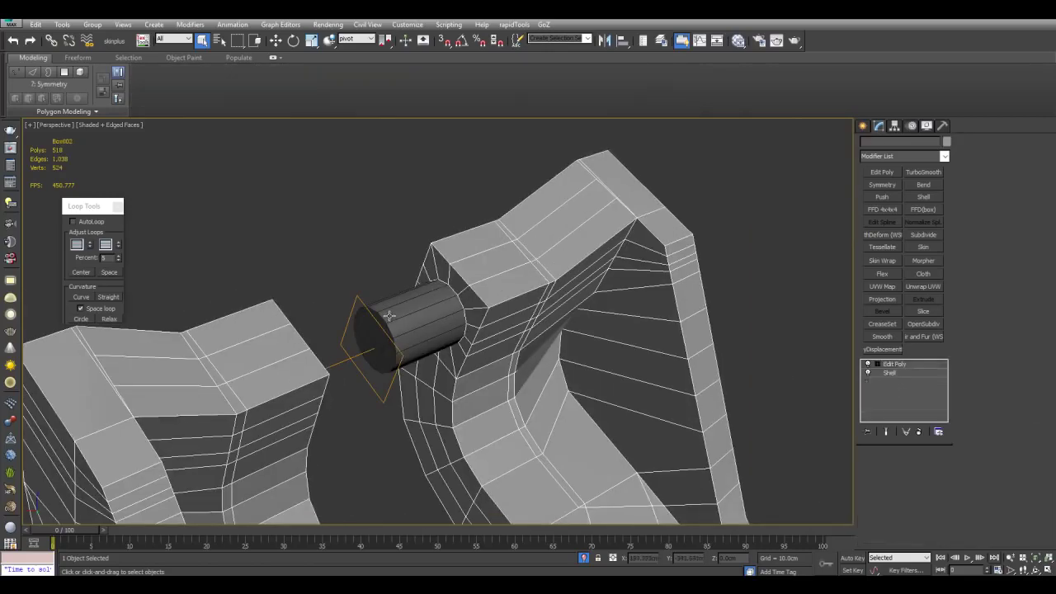
{"action": "left_click", "coordinate": [389, 316]}
{"action": "scroll", "coordinate": [602, 385], "scroll_direction": "down", "scroll_amount": 5}
{"action": "middle_click_drag", "start_coordinate": [602, 385], "coordinate": [560, 388], "text": "alt"}
{"action": "scroll", "coordinate": [625, 372], "scroll_direction": "up", "scroll_amount": 5}
{"action": "middle_click_drag", "start_coordinate": [624, 372], "coordinate": [682, 363]}
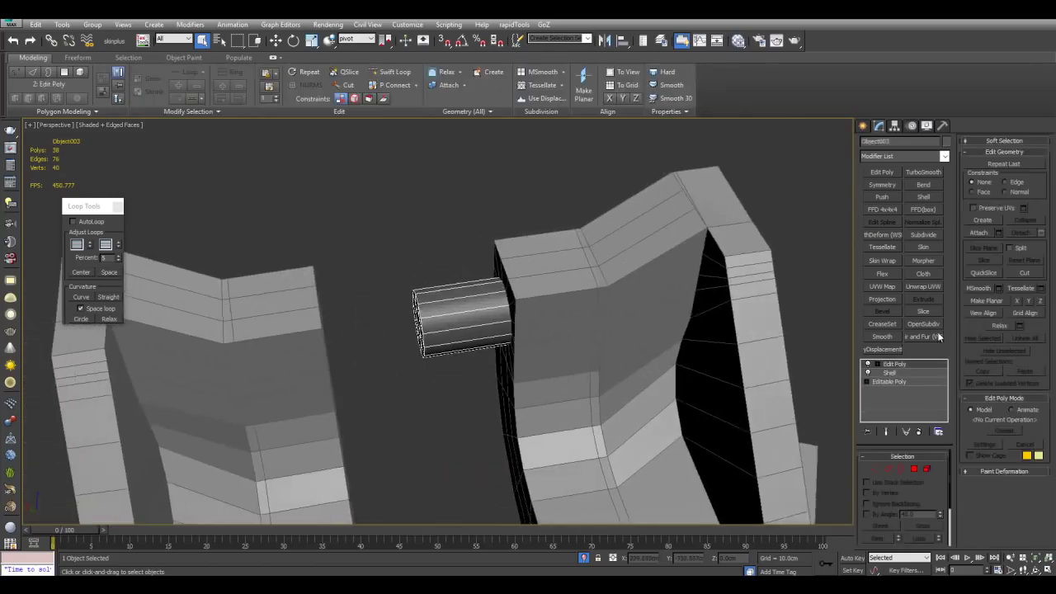
{"action": "right_click", "coordinate": [911, 365]}
{"action": "left_click", "coordinate": [915, 174]}
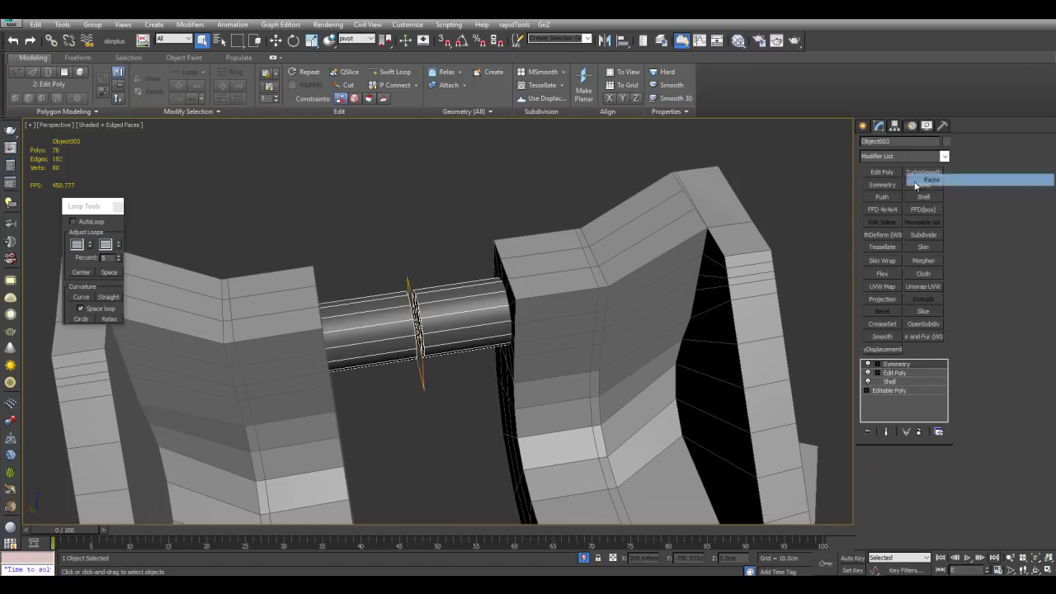
{"action": "scroll", "coordinate": [666, 350], "scroll_direction": "down", "scroll_amount": 2}
{"action": "key", "text": "z"}
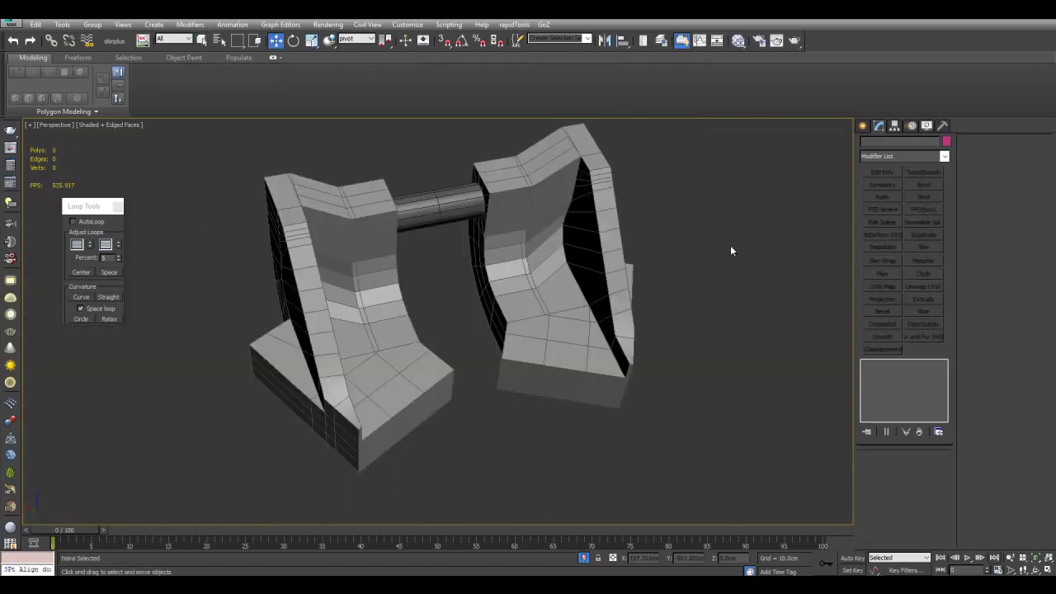
Select the mirrored box and switch the reference coordinate system to Local.
{"action": "left_click", "coordinate": [588, 243]}
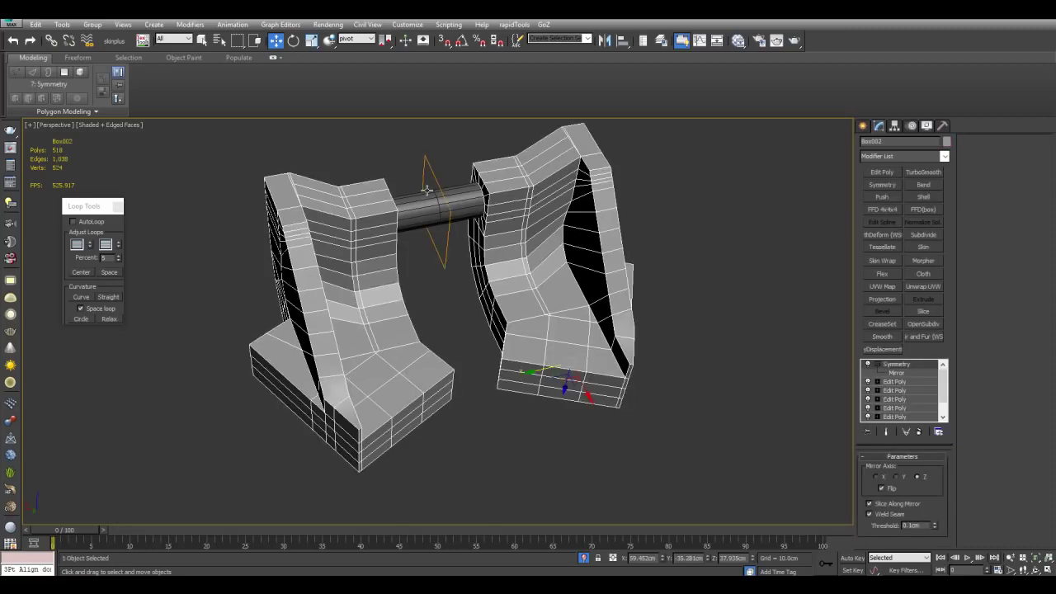
{"action": "middle_click_drag", "start_coordinate": [637, 286], "coordinate": [419, 124], "text": "alt"}
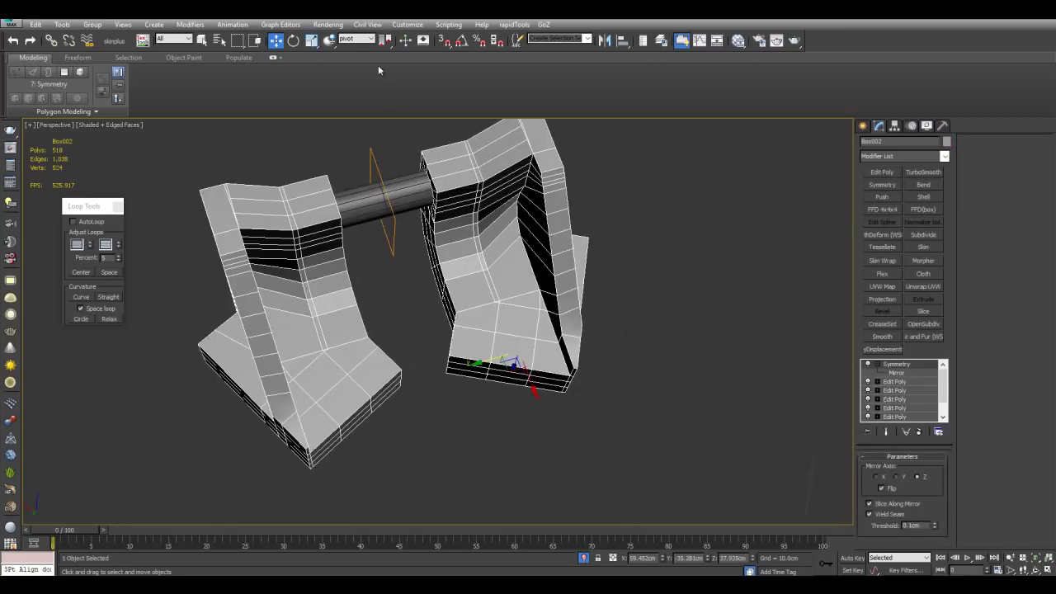
{"action": "left_click", "coordinate": [359, 40]}
{"action": "left_click", "coordinate": [353, 80]}
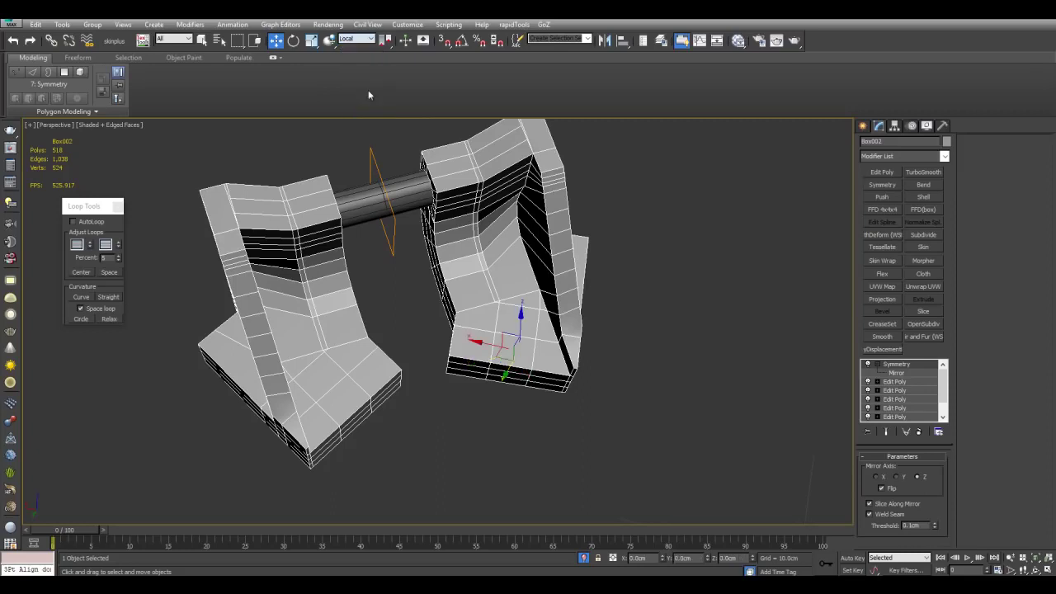
{"action": "middle_click_drag", "start_coordinate": [560, 276], "coordinate": [547, 295], "text": "alt"}
{"action": "middle_click_drag", "start_coordinate": [484, 330], "coordinate": [504, 358], "text": "alt"}
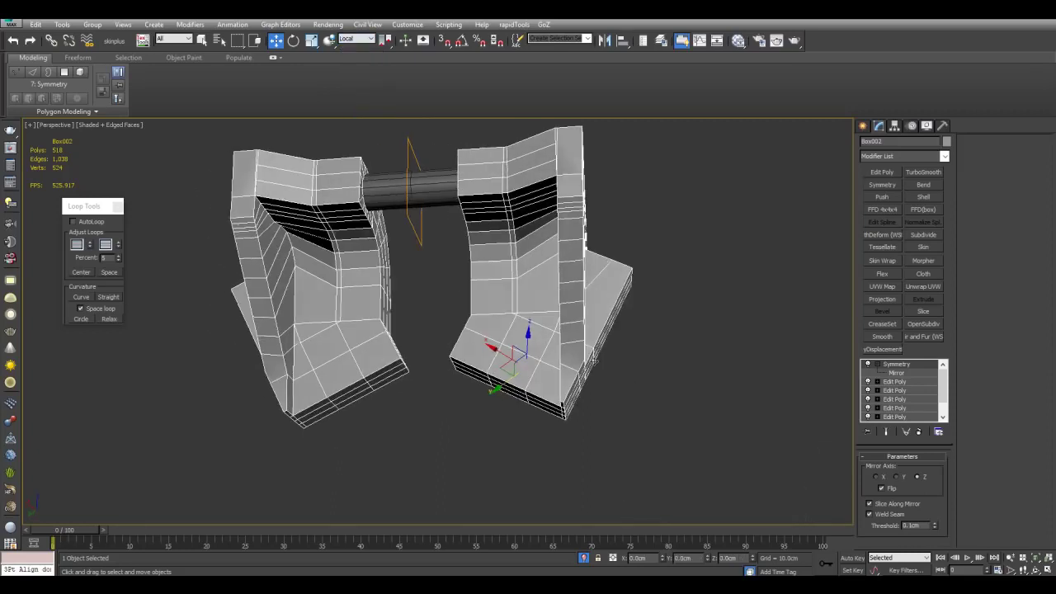
{"action": "scroll", "coordinate": [475, 320], "scroll_direction": "up", "scroll_amount": 6}
{"action": "middle_click_drag", "start_coordinate": [475, 320], "coordinate": [474, 308], "text": "alt"}
{"action": "scroll", "coordinate": [624, 289], "scroll_direction": "down", "scroll_amount": 5}
{"action": "middle_click_drag", "start_coordinate": [530, 292], "coordinate": [573, 299], "text": "alt"}
{"action": "scroll", "coordinate": [558, 287], "scroll_direction": "up", "scroll_amount": 3}
Try rotating the mirrored box about its local axes, undoing each rotation.
{"action": "key", "text": "e"}
{"action": "left_click_drag", "start_coordinate": [533, 359], "coordinate": [540, 399]}
{"action": "key", "text": "ctrl+z"}
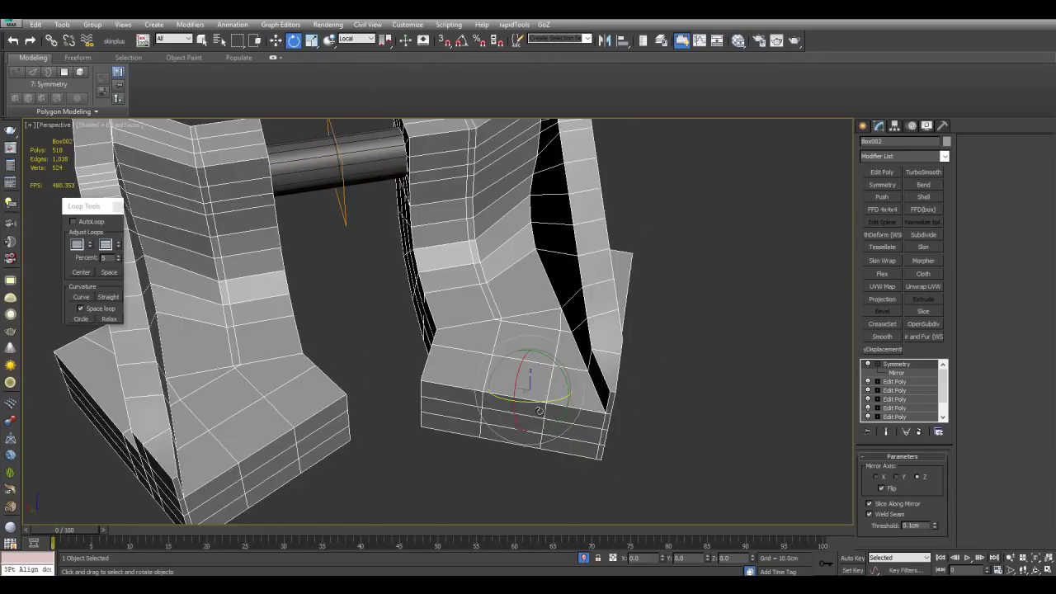
{"action": "scroll", "coordinate": [542, 385], "scroll_direction": "down", "scroll_amount": 3}
{"action": "mouse_move", "coordinate": [525, 355]}
{"action": "left_mouse_down"}
{"action": "mouse_move", "coordinate": [529, 404]}
{"action": "mouse_move", "coordinate": [519, 337]}
{"action": "left_mouse_up"}
{"action": "key", "text": "ctrl+z"}
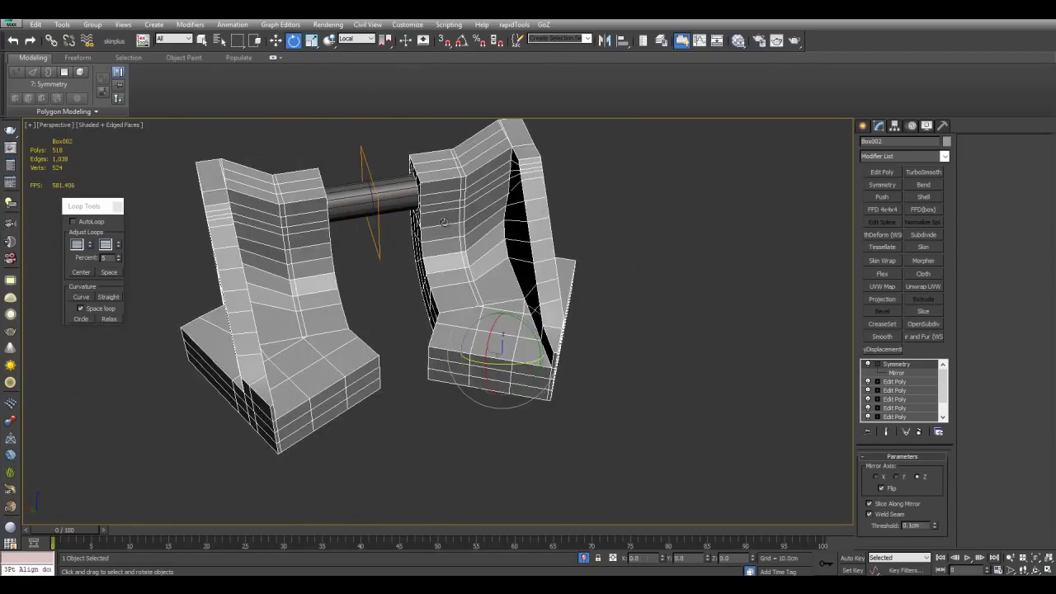
Select the connecting cylinder and exit isolation mode to bring back the pivot object and grid.
{"action": "middle_click_drag", "start_coordinate": [449, 224], "coordinate": [514, 296]}
{"action": "middle_click_drag", "start_coordinate": [696, 283], "coordinate": [675, 279]}
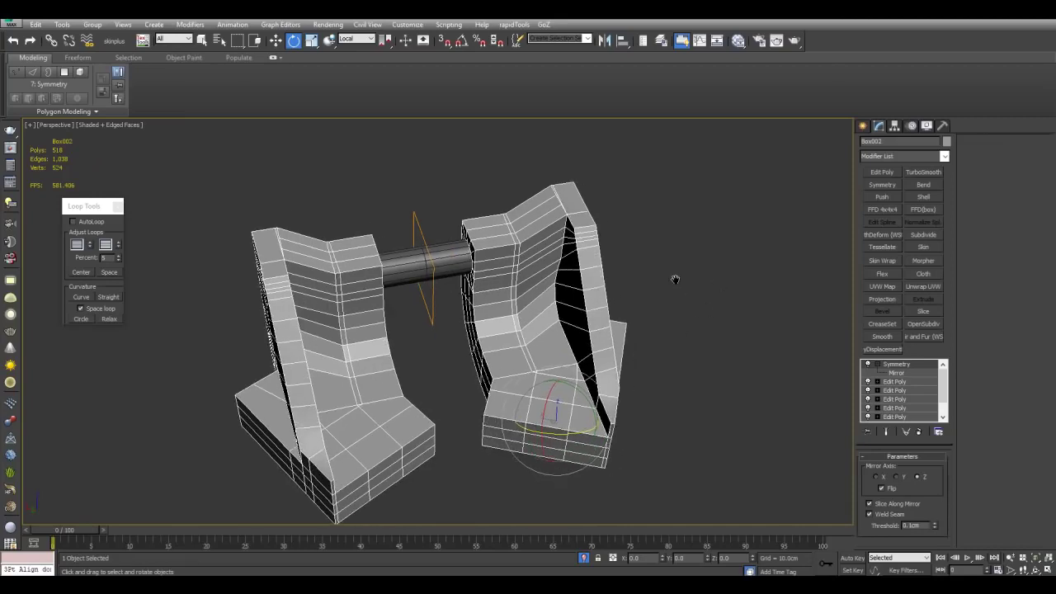
{"action": "scroll", "coordinate": [471, 284], "scroll_direction": "up", "scroll_amount": 2}
{"action": "key", "text": "q"}
{"action": "left_click", "coordinate": [457, 236]}
{"action": "key", "text": "alt+q"}
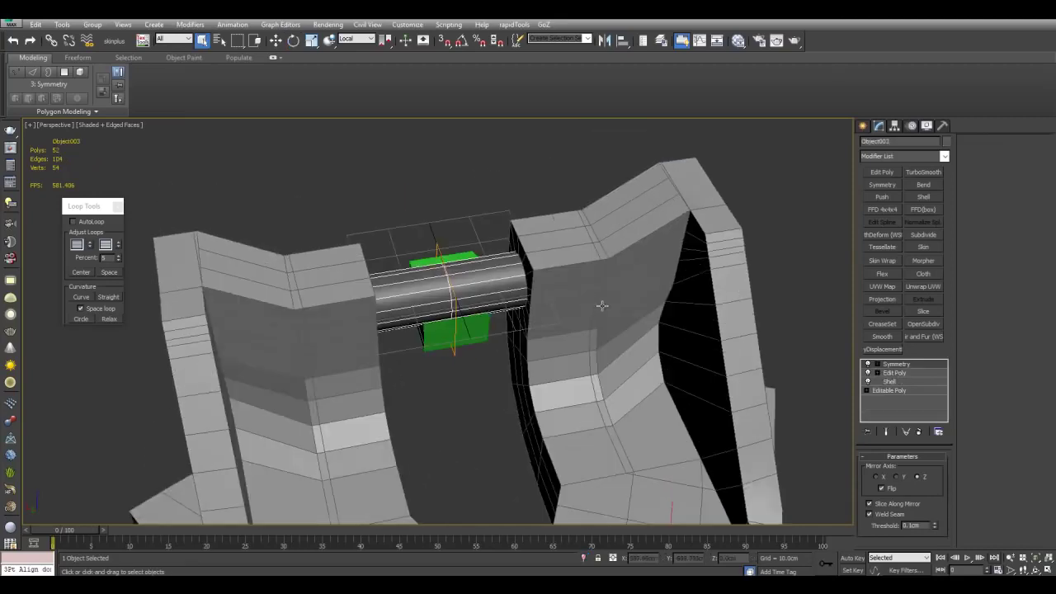
Isolate the connecting cylinder and open its Edit Poly modifier below Symmetry for polygon editing.
{"action": "key", "text": "alt+q"}
{"action": "middle_click_drag", "start_coordinate": [633, 316], "coordinate": [712, 305], "text": "alt"}
{"action": "scroll", "coordinate": [701, 309], "scroll_direction": "down", "scroll_amount": 5}
{"action": "key", "text": "w"}
{"action": "middle_click_drag", "start_coordinate": [660, 342], "coordinate": [577, 368], "text": "alt"}
{"action": "scroll", "coordinate": [540, 388], "scroll_direction": "down", "scroll_amount": 4}
{"action": "scroll", "coordinate": [576, 372], "scroll_direction": "up", "scroll_amount": 4}
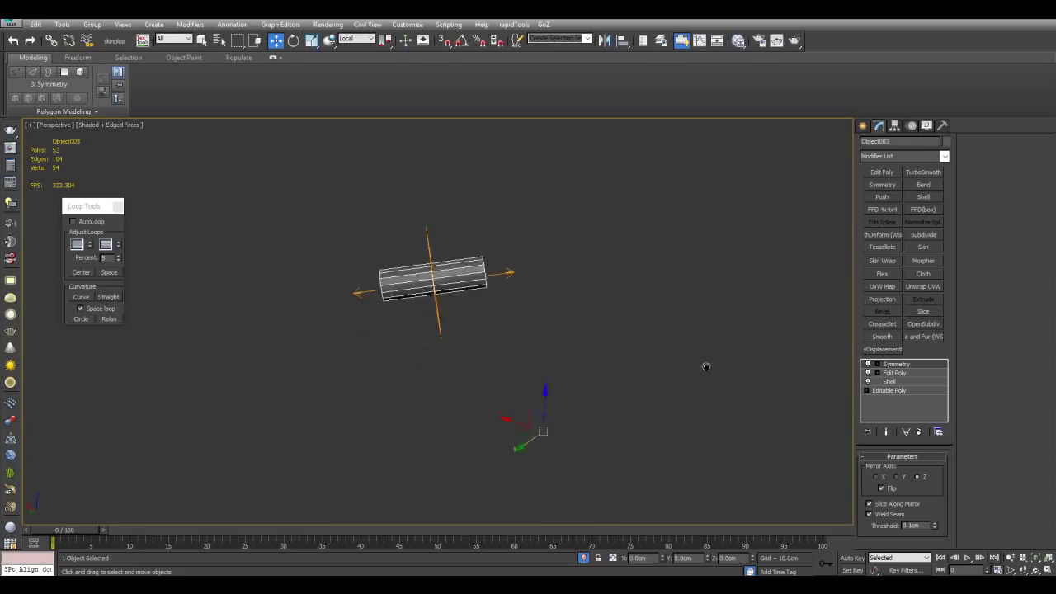
{"action": "left_click", "coordinate": [920, 375]}
Select only the polygons capping the cylinder's outer end and delete them.
{"action": "middle_click_drag", "start_coordinate": [749, 288], "coordinate": [655, 292], "text": "alt"}
{"action": "scroll", "coordinate": [679, 255], "scroll_direction": "up", "scroll_amount": 3}
{"action": "middle_click_drag", "start_coordinate": [679, 255], "coordinate": [589, 239], "text": "alt"}
{"action": "scroll", "coordinate": [442, 268], "scroll_direction": "up", "scroll_amount": 3}
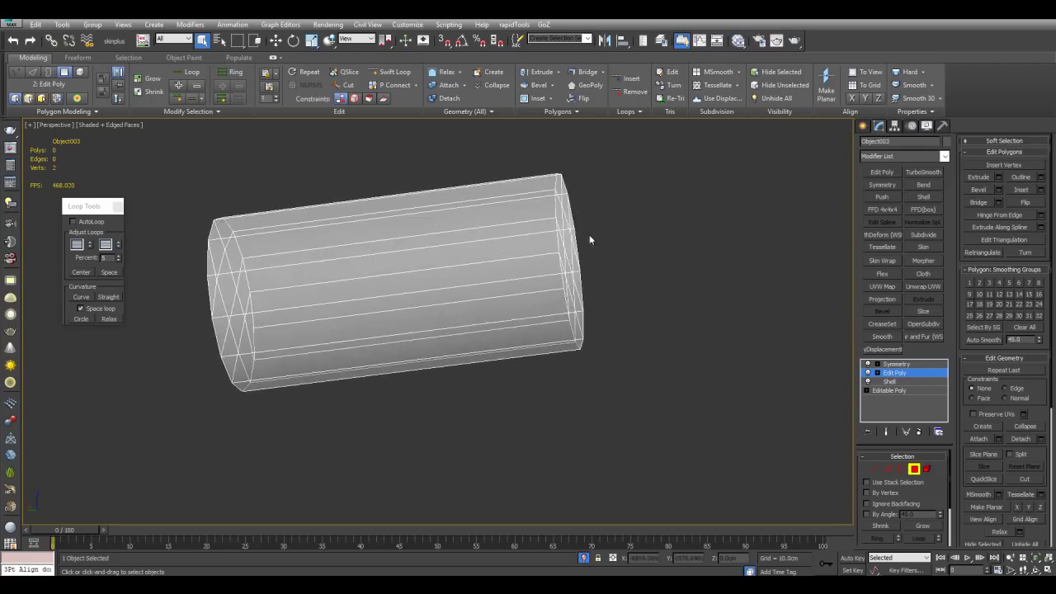
{"action": "left_click_drag", "start_coordinate": [548, 353], "coordinate": [547, 351]}
{"action": "left_click_drag", "start_coordinate": [443, 424], "coordinate": [462, 156], "text": "alt"}
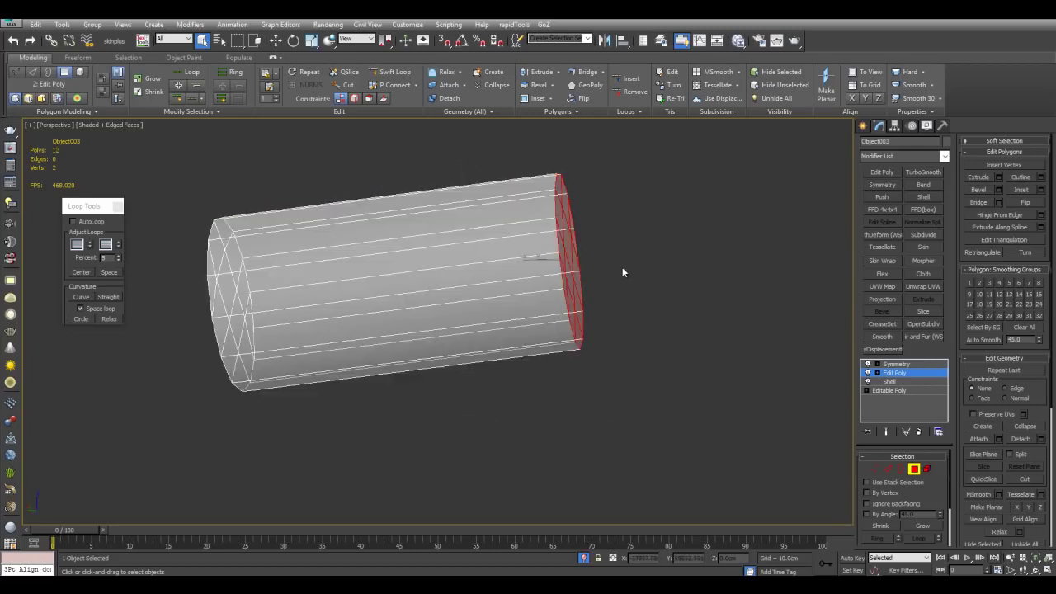
{"action": "key", "text": "Delete"}
Select the border edges of the cylinder's open end and extrude them inward by scaling them almost to the centre.
{"action": "middle_click_drag", "start_coordinate": [613, 252], "coordinate": [580, 271]}
{"action": "key", "text": "2"}
{"action": "double_click", "coordinate": [536, 231]}
{"action": "middle_click_drag", "start_coordinate": [536, 233], "coordinate": [495, 302], "text": "alt"}
{"action": "key", "text": "r"}
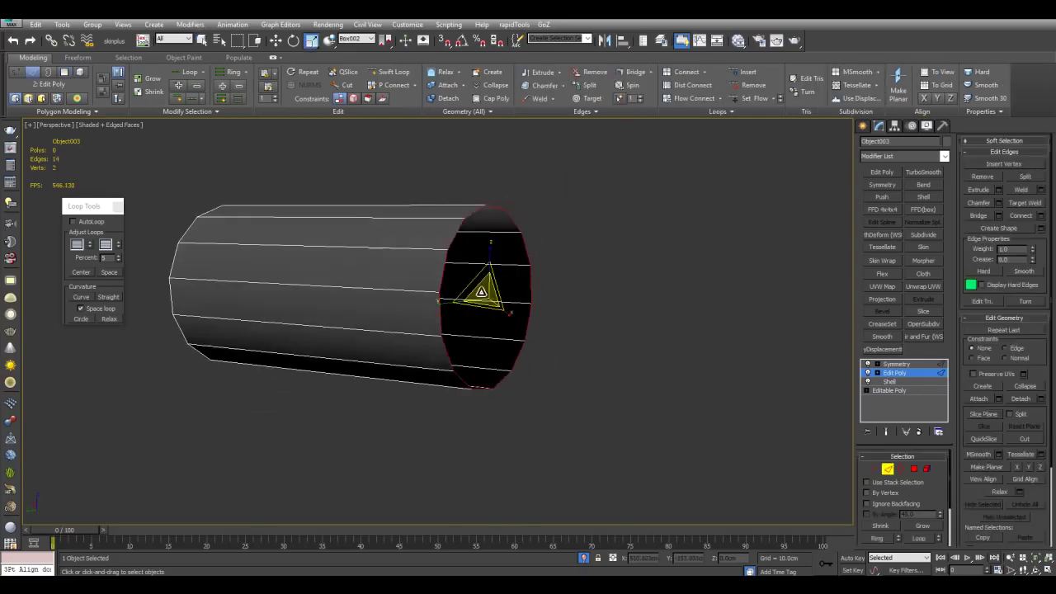
{"action": "left_click_drag", "start_coordinate": [510, 312], "coordinate": [509, 375], "text": "shift"}
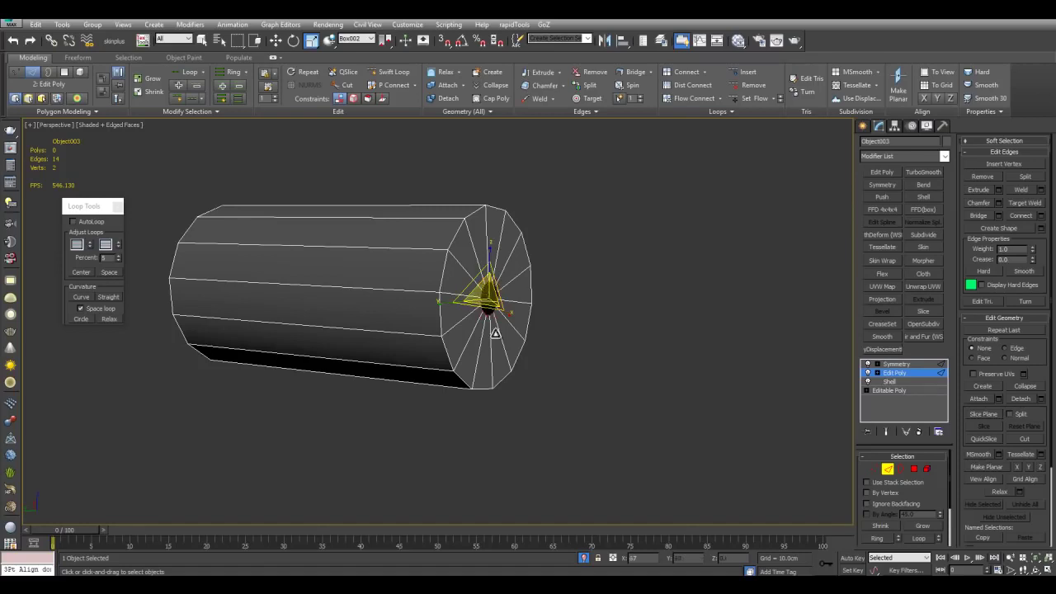
Weld the vertices of the cap's small inner ring into one centre vertex with a 25 cm threshold.
{"action": "scroll", "coordinate": [729, 395], "scroll_direction": "up", "scroll_amount": 3}
{"action": "left_click", "coordinate": [877, 470]}
{"action": "left_click", "coordinate": [1040, 178]}
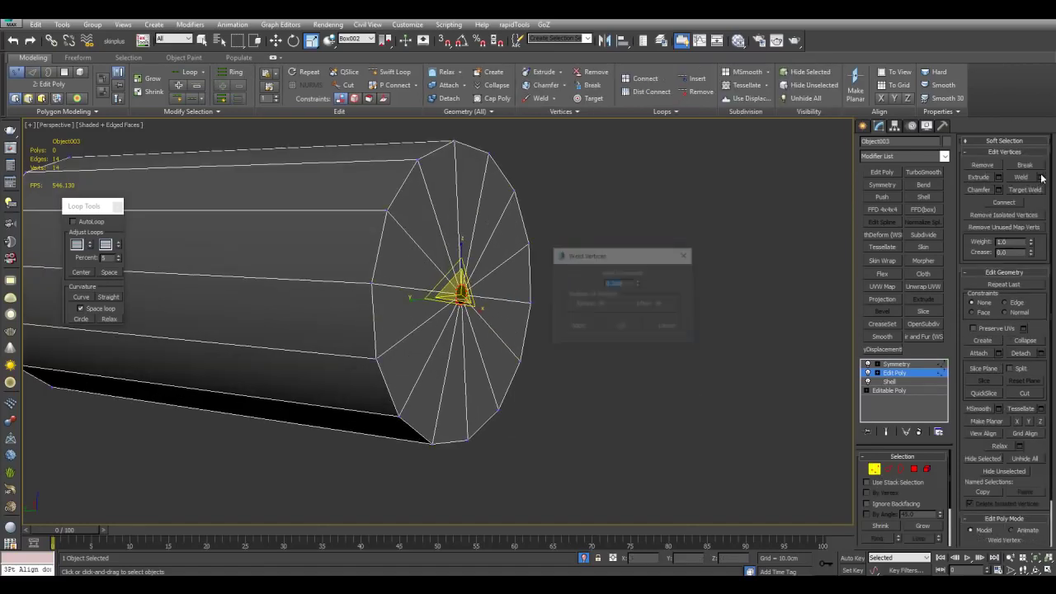
{"action": "key", "text": "Return"}
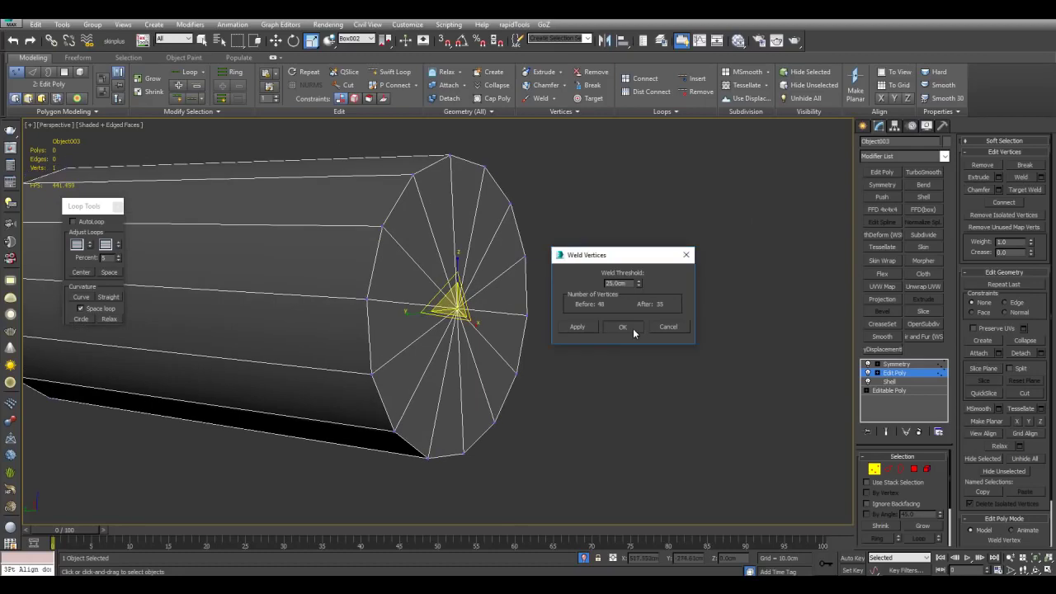
{"action": "left_click", "coordinate": [633, 329]}
Finish vertex editing on the cylinder and add a new Edit Poly modifier above its Symmetry modifier.
{"action": "scroll", "coordinate": [629, 332], "scroll_direction": "down", "scroll_amount": 3}
{"action": "key", "text": "1"}
{"action": "scroll", "coordinate": [469, 322], "scroll_direction": "up", "scroll_amount": 3}
{"action": "middle_click_drag", "start_coordinate": [435, 333], "coordinate": [496, 332], "text": "alt"}
{"action": "scroll", "coordinate": [483, 330], "scroll_direction": "down", "scroll_amount": 2}
{"action": "scroll", "coordinate": [485, 332], "scroll_direction": "up", "scroll_amount": 3}
{"action": "key", "text": "q"}
{"action": "scroll", "coordinate": [528, 317], "scroll_direction": "up", "scroll_amount": 3}
{"action": "scroll", "coordinate": [517, 326], "scroll_direction": "down", "scroll_amount": 4}
{"action": "scroll", "coordinate": [520, 329], "scroll_direction": "up", "scroll_amount": 2}
{"action": "scroll", "coordinate": [518, 328], "scroll_direction": "up", "scroll_amount": 2}
{"action": "scroll", "coordinate": [520, 317], "scroll_direction": "down", "scroll_amount": 4}
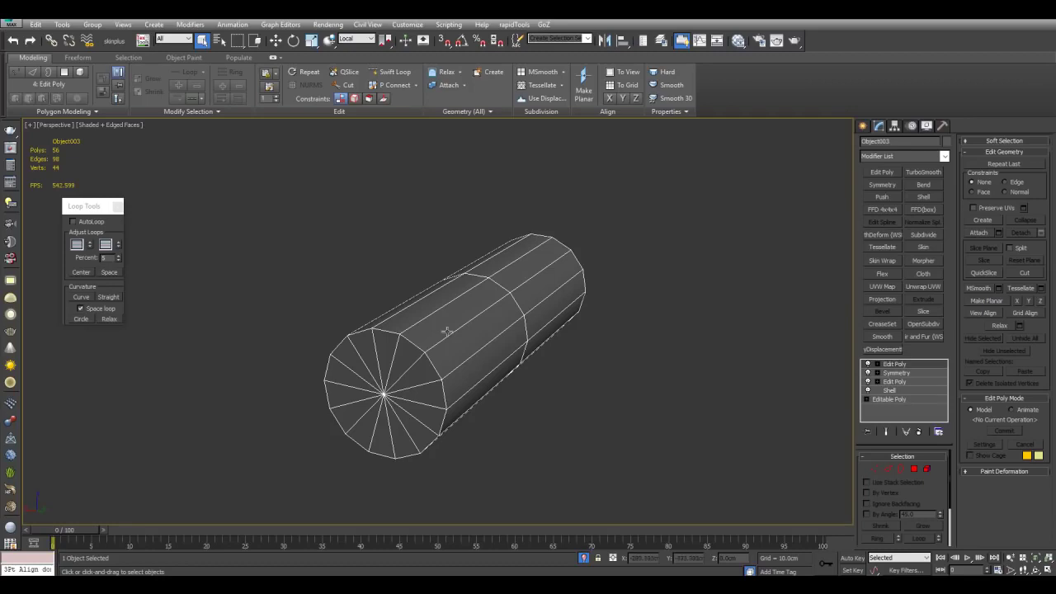
Exit isolation, add the green pivot object to the cylinder selection and isolate the two together.
{"action": "scroll", "coordinate": [500, 344], "scroll_direction": "up", "scroll_amount": 3}
{"action": "middle_click_drag", "start_coordinate": [430, 385], "coordinate": [566, 379], "text": "alt"}
{"action": "middle_click_drag", "start_coordinate": [551, 336], "coordinate": [618, 340], "text": "alt"}
{"action": "middle_click_drag", "start_coordinate": [719, 263], "coordinate": [684, 292], "text": "alt"}
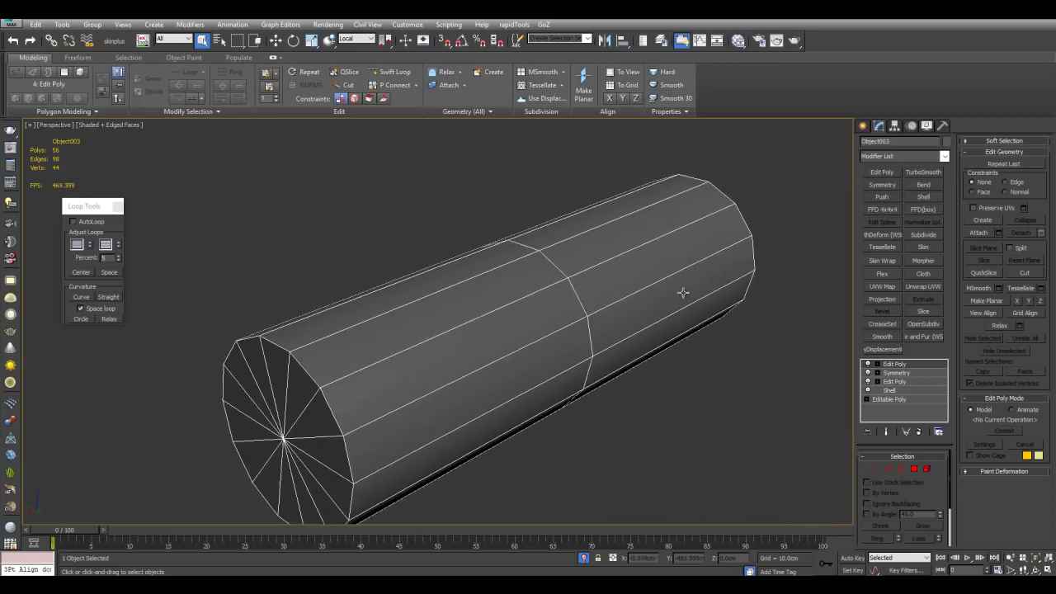
{"action": "key", "text": "alt+q"}
{"action": "left_click", "coordinate": [372, 317], "text": "ctrl"}
{"action": "key", "text": "alt+q"}
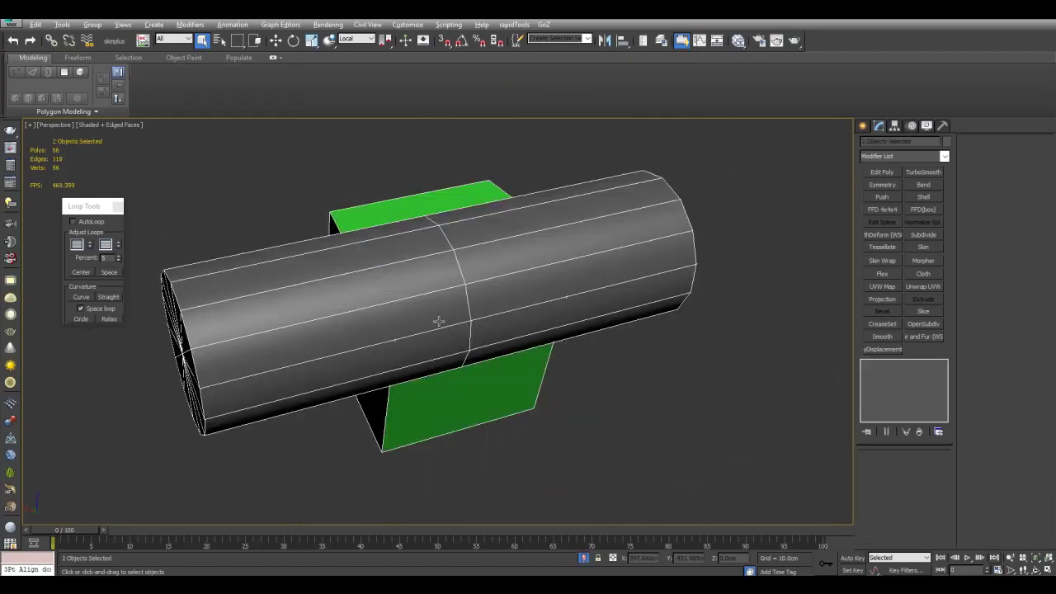
Align the pivot object's Z axis with the cylinder's length by snapping to the centre vertices of its two end caps.
{"action": "left_click", "coordinate": [501, 391]}
{"action": "scroll", "coordinate": [517, 368], "scroll_direction": "down", "scroll_amount": 3}
{"action": "middle_click_drag", "start_coordinate": [516, 368], "coordinate": [590, 284], "text": "alt"}
{"action": "scroll", "coordinate": [564, 338], "scroll_direction": "up", "scroll_amount": 2}
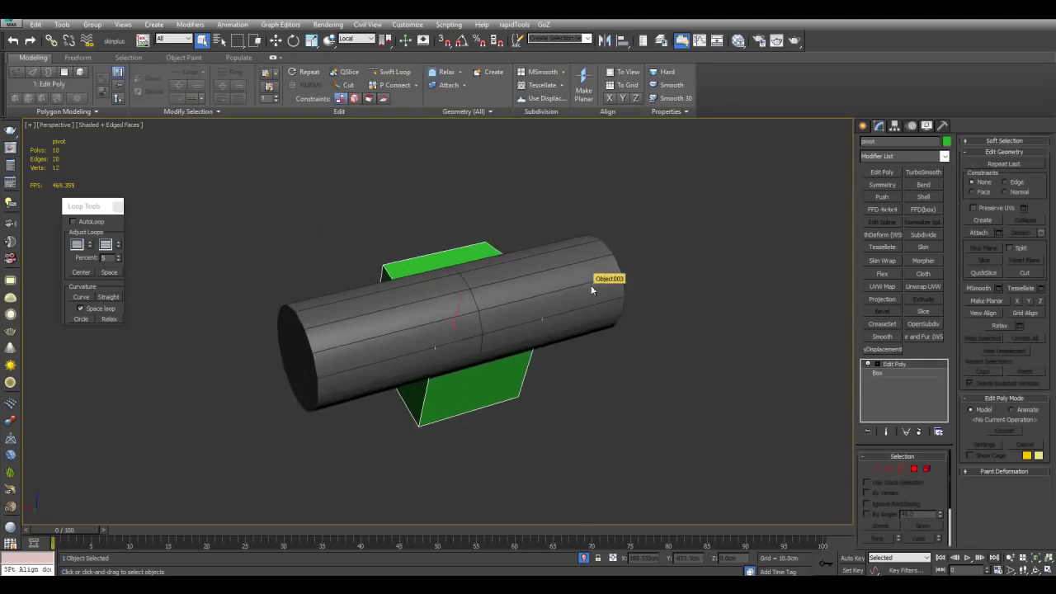
{"action": "right_click", "coordinate": [592, 286]}
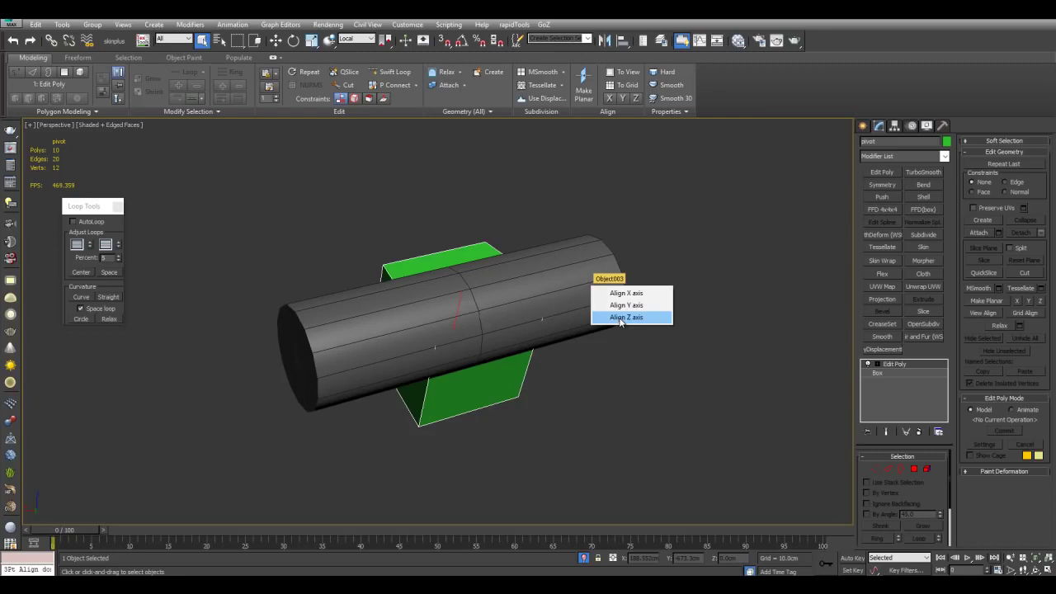
{"action": "left_click", "coordinate": [620, 318]}
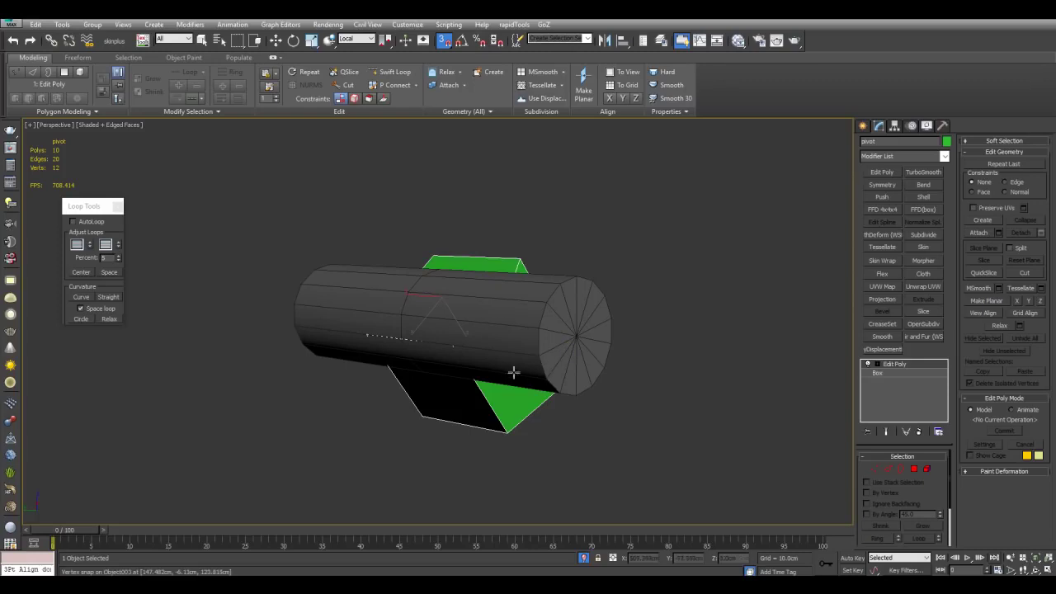
{"action": "scroll", "coordinate": [578, 334], "scroll_direction": "up", "scroll_amount": 3}
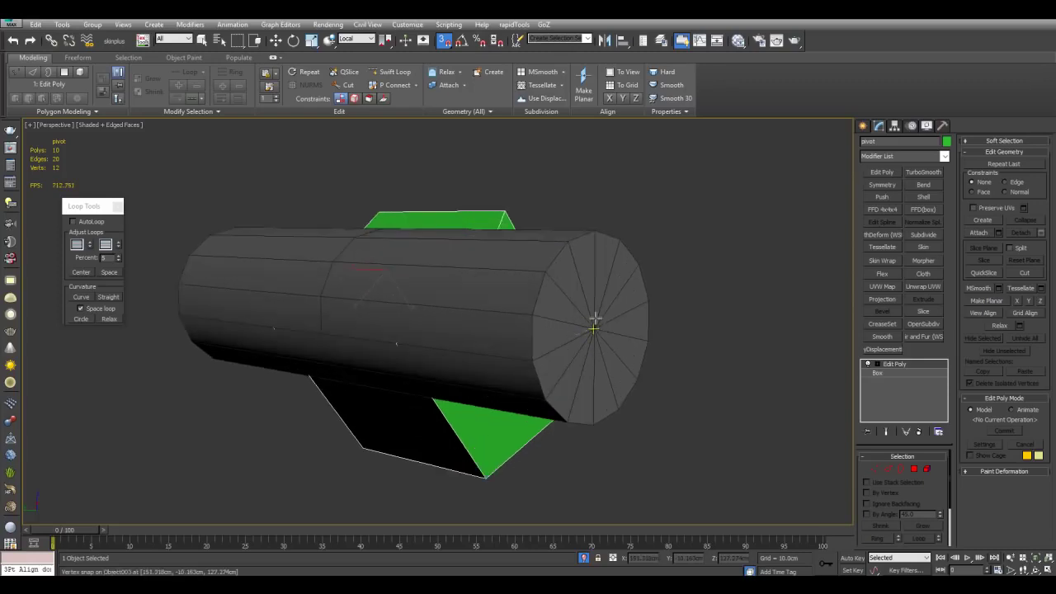
{"action": "middle_click_drag", "start_coordinate": [591, 332], "coordinate": [487, 306], "text": "alt"}
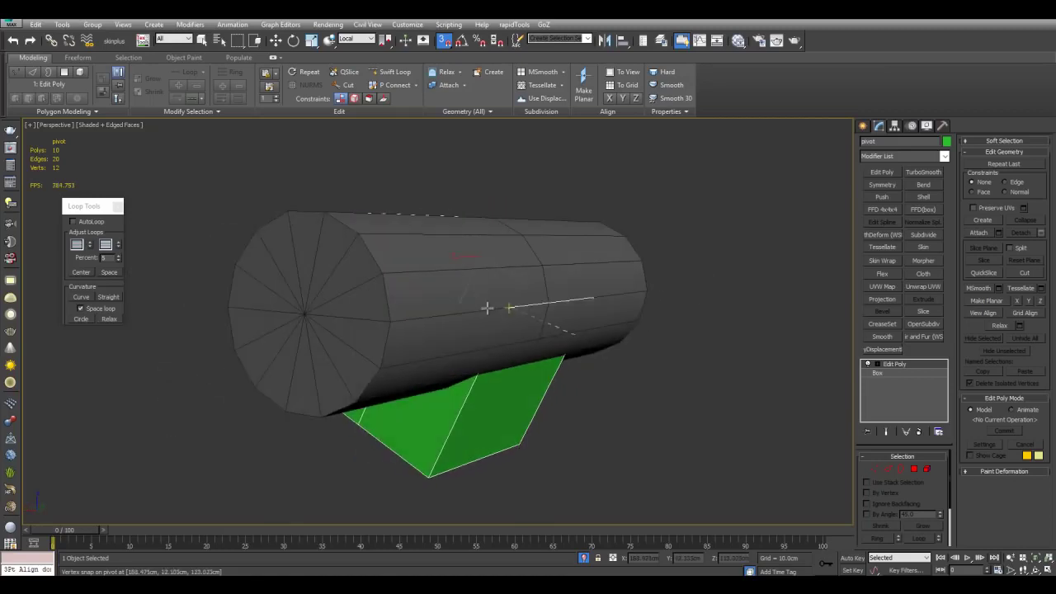
{"action": "left_click", "coordinate": [306, 315]}
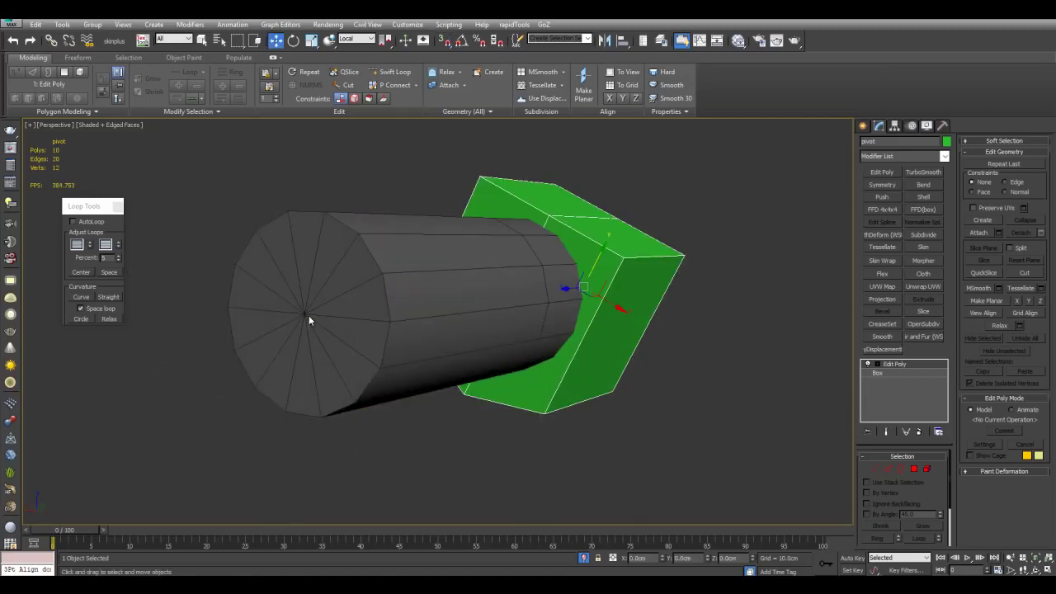
Exit isolation, select the cylinder and set its rotation reference coordinate system to pivot.
{"action": "middle_click_drag", "start_coordinate": [412, 311], "coordinate": [581, 299], "text": "alt"}
{"action": "scroll", "coordinate": [495, 280], "scroll_direction": "down", "scroll_amount": 3}
{"action": "middle_click_drag", "start_coordinate": [500, 271], "coordinate": [607, 286], "text": "alt"}
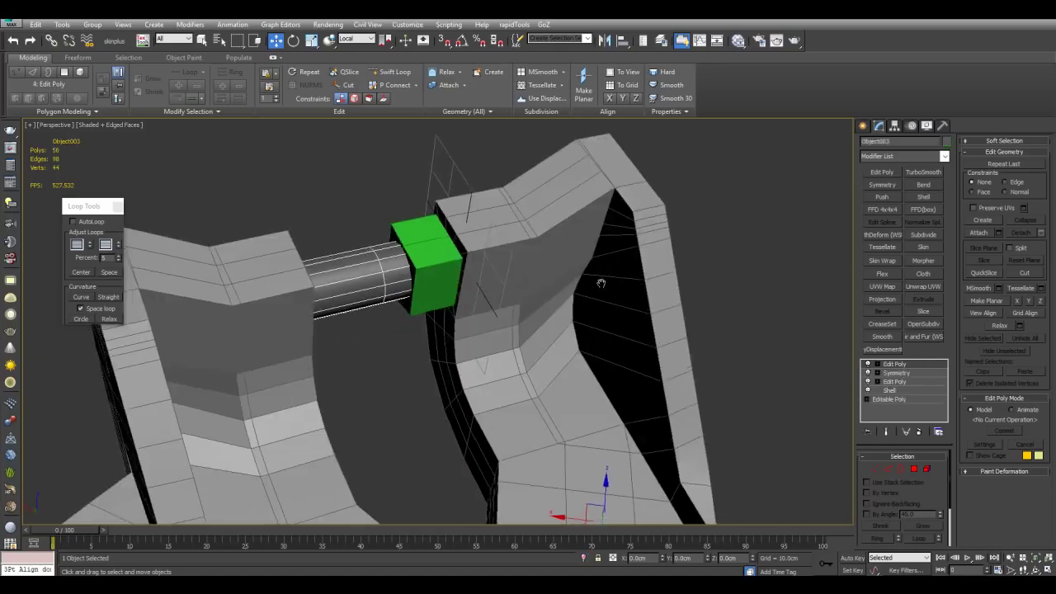
{"action": "scroll", "coordinate": [601, 283], "scroll_direction": "down", "scroll_amount": 2}
{"action": "key", "text": "e"}
{"action": "middle_click_drag", "start_coordinate": [602, 322], "coordinate": [455, 182], "text": "alt"}
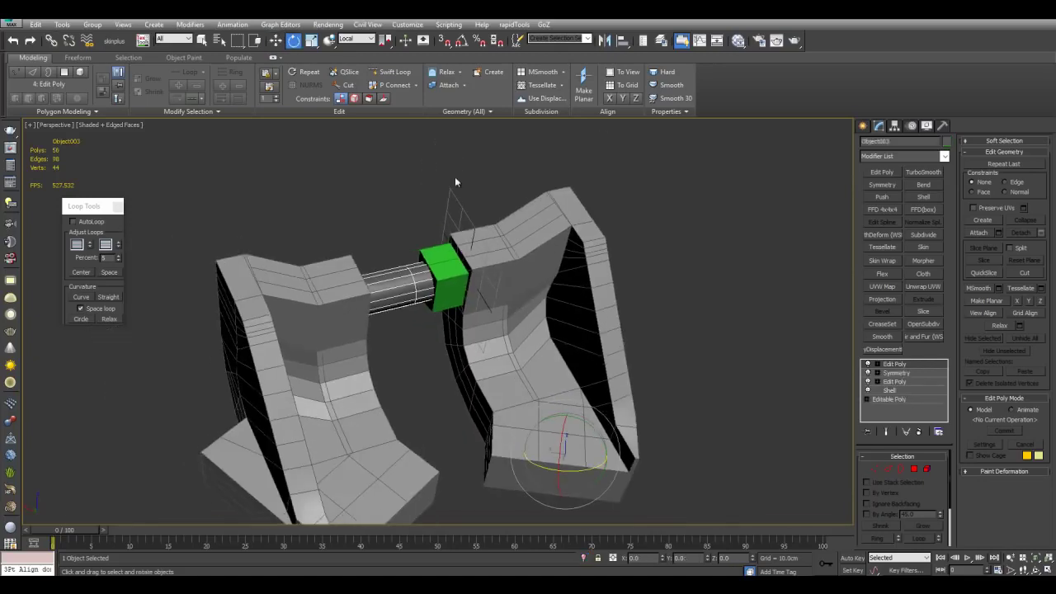
{"action": "left_click", "coordinate": [356, 38]}
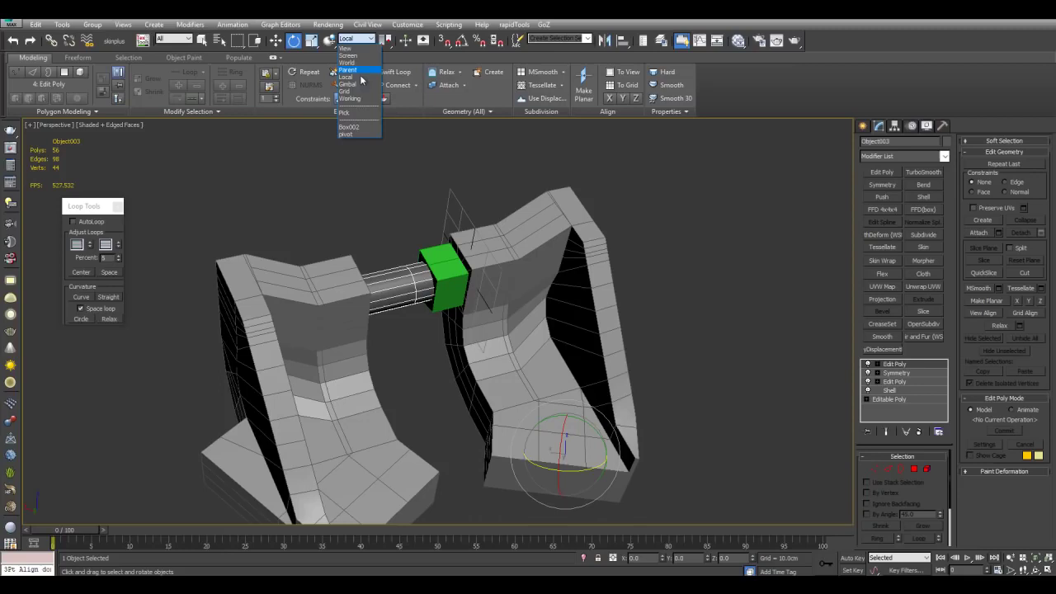
{"action": "left_click", "coordinate": [356, 134]}
{"action": "middle_click_drag", "start_coordinate": [358, 146], "coordinate": [705, 346], "text": "alt"}
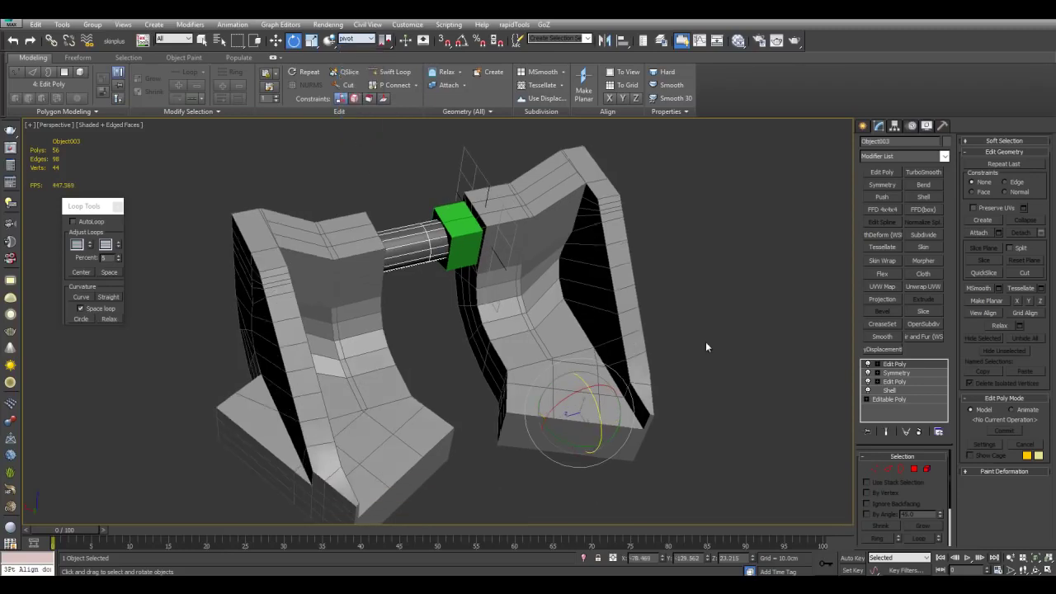
Switch the transform center to Use Transform Coordinate Center and back to Use Pivot Point Center.
{"action": "left_click", "coordinate": [388, 44]}
{"action": "left_click", "coordinate": [388, 91]}
{"action": "left_click", "coordinate": [386, 44]}
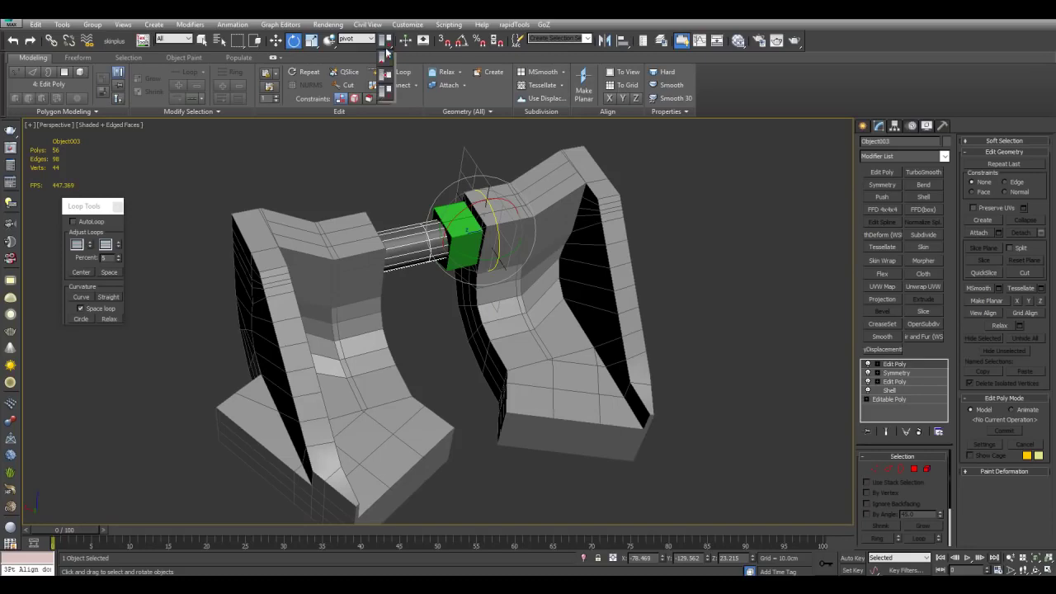
{"action": "left_click", "coordinate": [386, 58]}
{"action": "middle_click_drag", "start_coordinate": [633, 395], "coordinate": [621, 356]}
{"action": "scroll", "coordinate": [618, 356], "scroll_direction": "down", "scroll_amount": 3}
{"action": "middle_click_drag", "start_coordinate": [529, 297], "coordinate": [466, 201], "text": "alt"}
Compare the cylinder's rotation axes by switching the reference coordinate system to Local and back to pivot.
{"action": "left_click", "coordinate": [363, 44]}
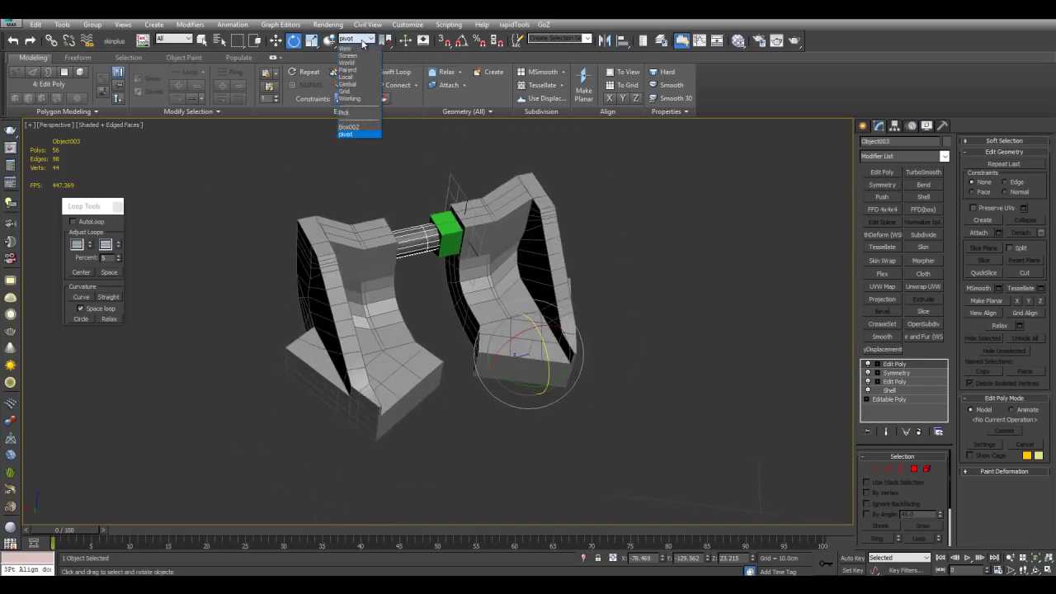
{"action": "left_click", "coordinate": [347, 77]}
{"action": "scroll", "coordinate": [529, 353], "scroll_direction": "up", "scroll_amount": 4}
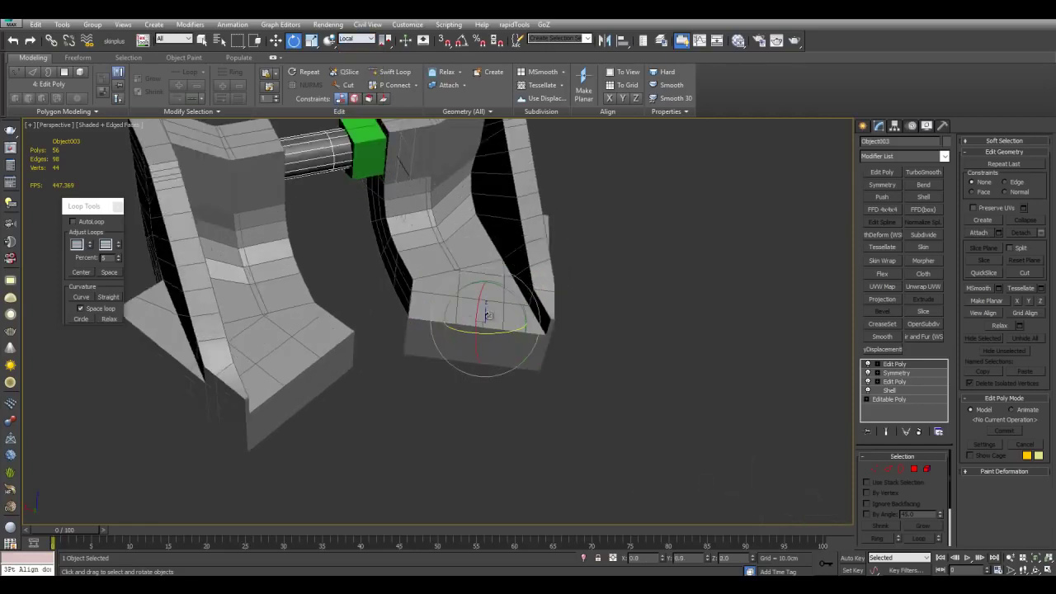
{"action": "left_click", "coordinate": [362, 45]}
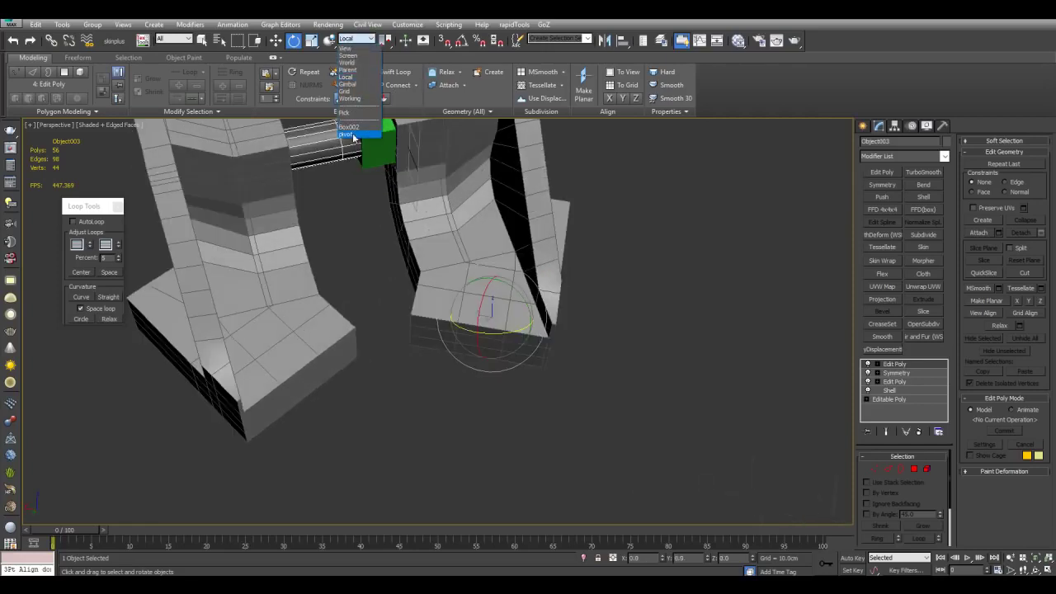
{"action": "left_click", "coordinate": [352, 133]}
{"action": "middle_click_drag", "start_coordinate": [462, 330], "coordinate": [543, 376], "text": "alt"}
{"action": "scroll", "coordinate": [521, 338], "scroll_direction": "down", "scroll_amount": 5}
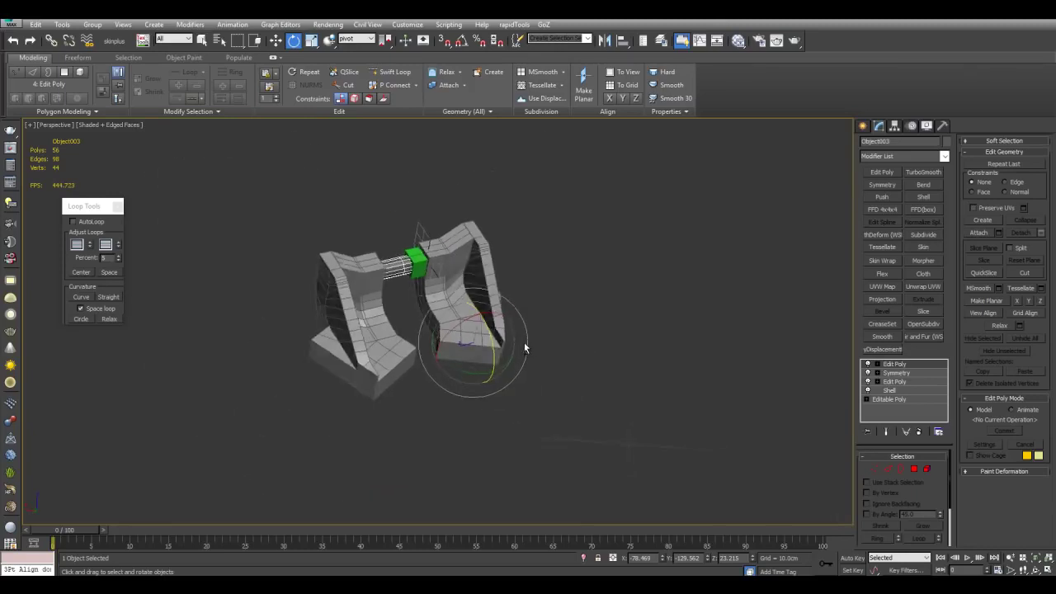
{"action": "scroll", "coordinate": [523, 349], "scroll_direction": "up", "scroll_amount": 3}
{"action": "scroll", "coordinate": [518, 377], "scroll_direction": "up", "scroll_amount": 3}
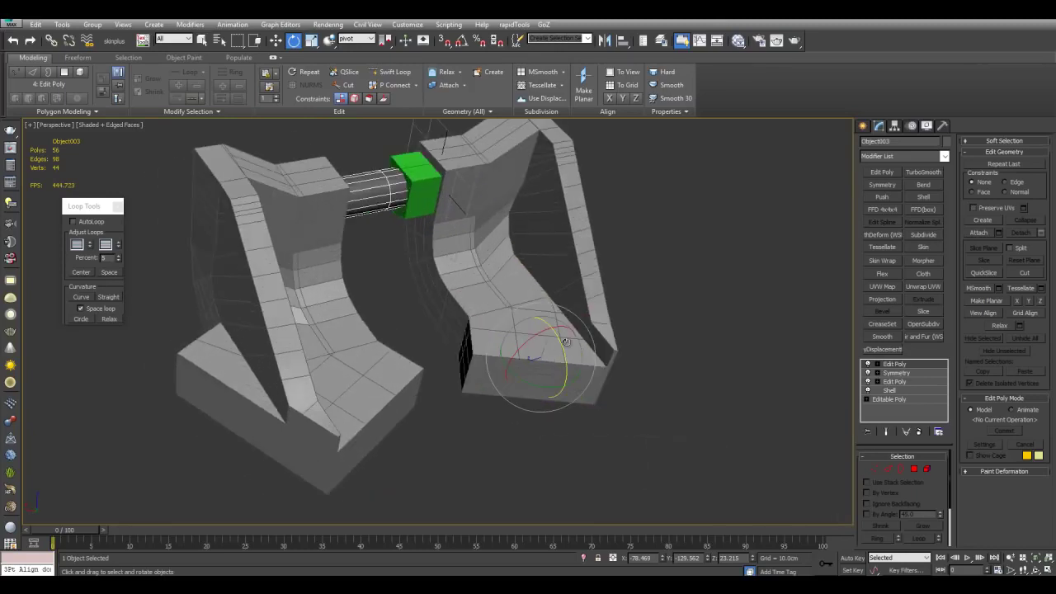
{"action": "middle_click_drag", "start_coordinate": [560, 344], "coordinate": [503, 252], "text": "alt"}
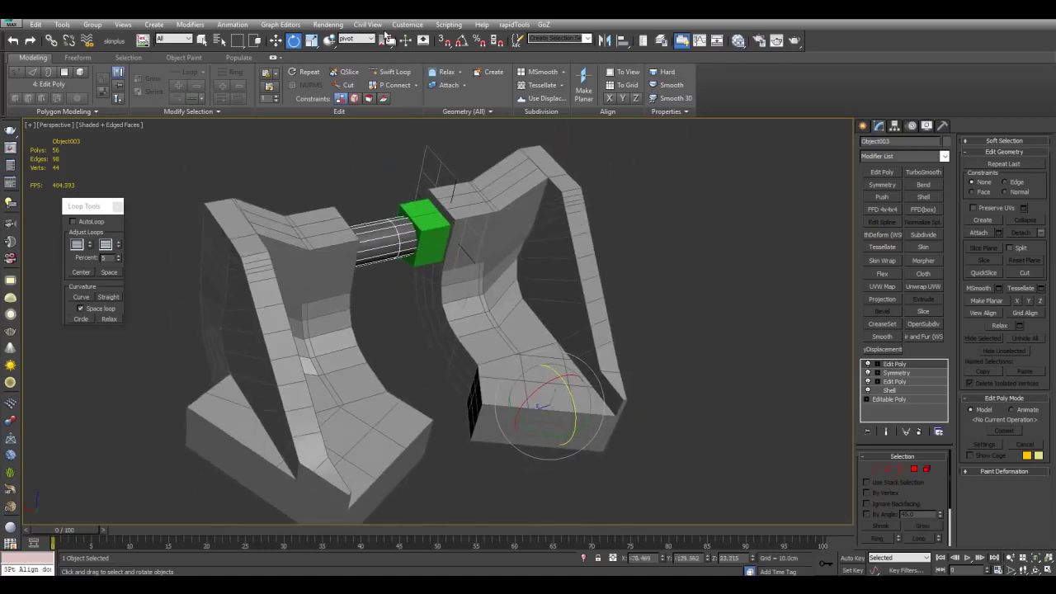
Set the transform center to Use Transform Coordinate Center and try rotating the cylinder around the pivot object.
{"action": "left_click_drag", "start_coordinate": [385, 41], "coordinate": [388, 92]}
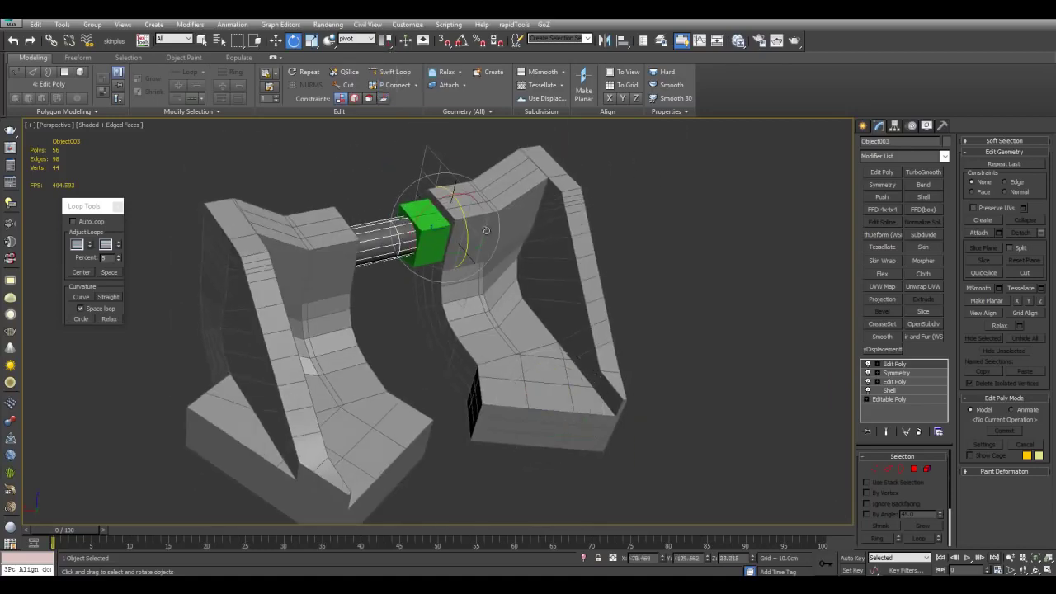
{"action": "scroll", "coordinate": [571, 314], "scroll_direction": "up", "scroll_amount": 6}
{"action": "middle_click_drag", "start_coordinate": [571, 313], "coordinate": [532, 259], "text": "alt"}
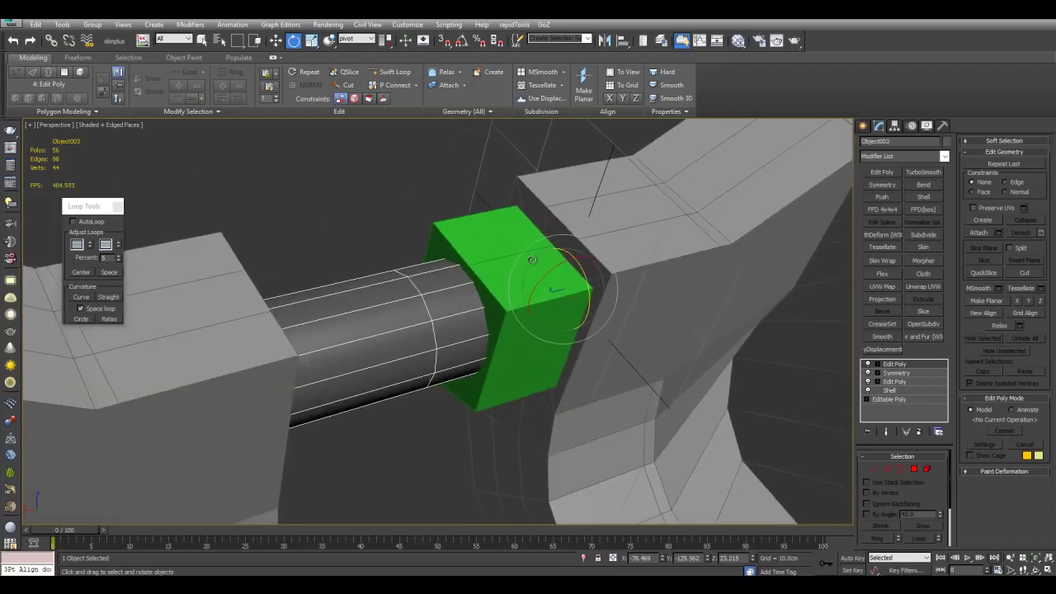
{"action": "middle_click_drag", "start_coordinate": [584, 291], "coordinate": [565, 261], "text": "alt"}
{"action": "left_click_drag", "start_coordinate": [509, 287], "coordinate": [513, 321]}
{"action": "middle_click_drag", "start_coordinate": [464, 302], "coordinate": [476, 261]}
{"action": "scroll", "coordinate": [476, 261], "scroll_direction": "down", "scroll_amount": 5}
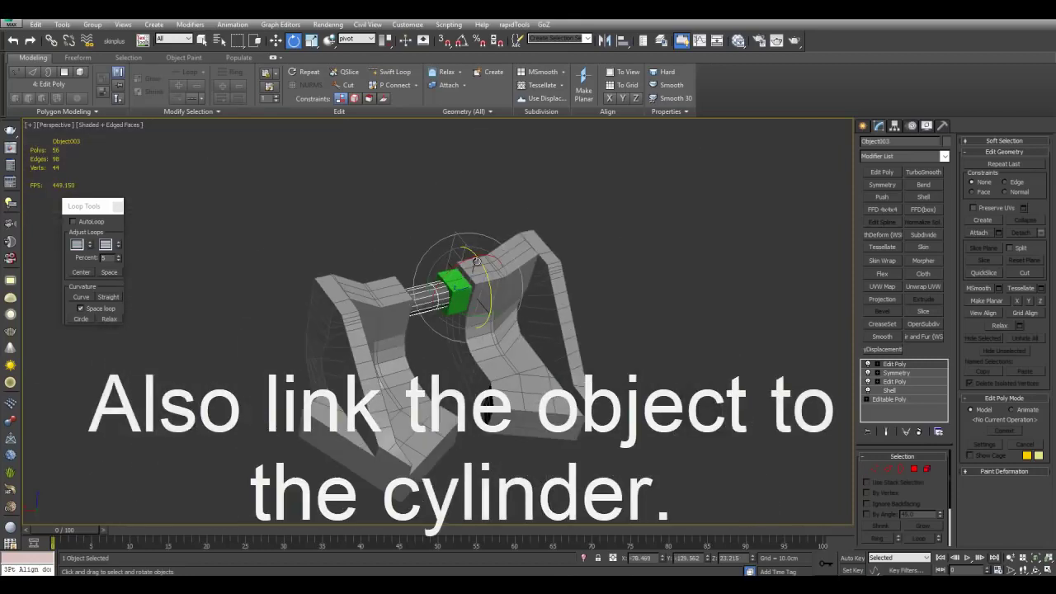
Temporarily isolate the cylinder and try further rotations about the pivot object's axes, cancelling the last one.
{"action": "key", "text": "alt+q"}
{"action": "scroll", "coordinate": [607, 260], "scroll_direction": "down", "scroll_amount": 5}
{"action": "middle_click_drag", "start_coordinate": [565, 286], "coordinate": [580, 262], "text": "alt"}
{"action": "left_click_drag", "start_coordinate": [581, 263], "coordinate": [581, 340]}
{"action": "key", "text": "q"}
{"action": "middle_click_drag", "start_coordinate": [581, 341], "coordinate": [571, 293]}
{"action": "key", "text": "alt+q"}
{"action": "scroll", "coordinate": [476, 229], "scroll_direction": "up", "scroll_amount": 4}
{"action": "key", "text": "e"}
{"action": "left_click_drag", "start_coordinate": [485, 217], "coordinate": [497, 189]}
{"action": "right_click", "coordinate": [497, 190]}
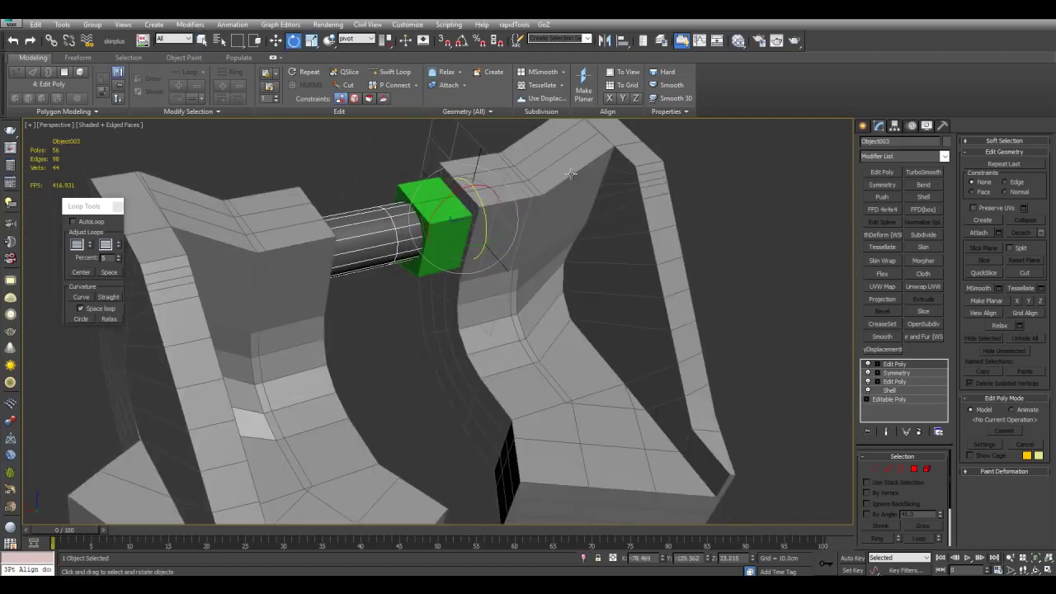
Return the transform center to Use Pivot Point Center.
{"action": "scroll", "coordinate": [593, 223], "scroll_direction": "down", "scroll_amount": 4}
{"action": "scroll", "coordinate": [532, 221], "scroll_direction": "up", "scroll_amount": 4}
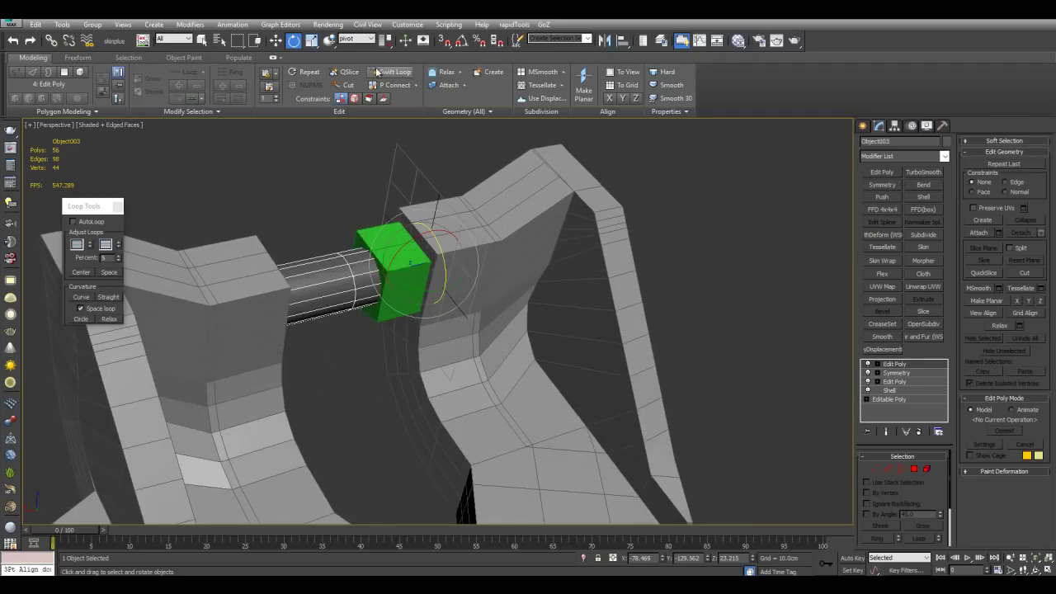
{"action": "left_click_drag", "start_coordinate": [387, 41], "coordinate": [388, 60]}
{"action": "middle_click_drag", "start_coordinate": [585, 343], "coordinate": [569, 294]}
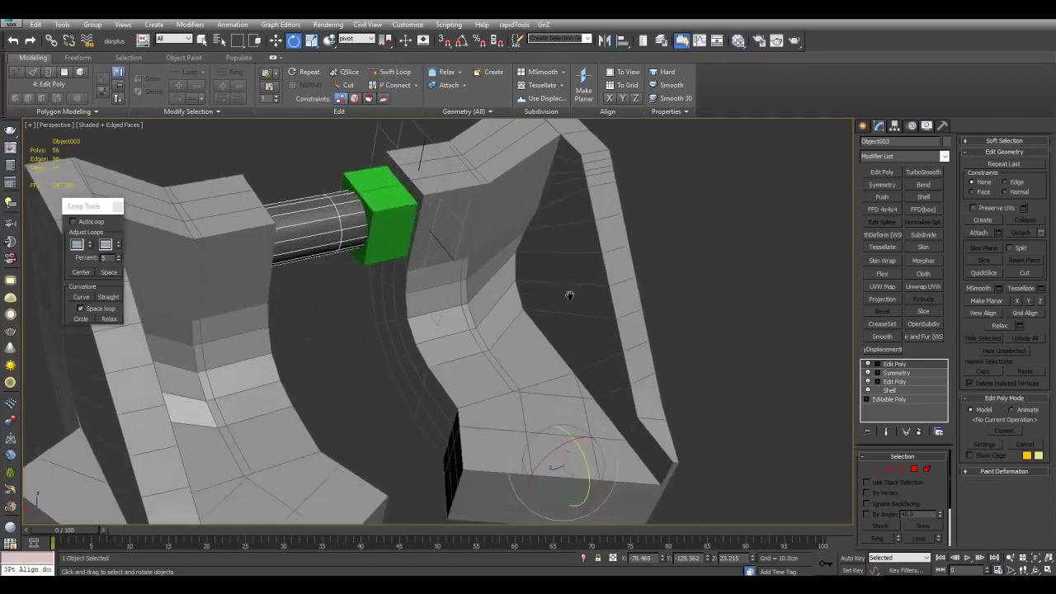
{"action": "scroll", "coordinate": [582, 363], "scroll_direction": "down", "scroll_amount": 4}
{"action": "middle_click_drag", "start_coordinate": [593, 401], "coordinate": [580, 376]}
{"action": "scroll", "coordinate": [580, 377], "scroll_direction": "up", "scroll_amount": 5}
In the mirrored box's upper Edit Poly modifier, select the four adjoining polygons on top of its foot.
{"action": "left_click", "coordinate": [545, 326]}
{"action": "left_click", "coordinate": [894, 383]}
{"action": "key", "text": "4"}
{"action": "key", "text": "q"}
{"action": "left_click", "coordinate": [492, 364]}
{"action": "left_click", "coordinate": [439, 354], "text": "ctrl"}
{"action": "left_click", "coordinate": [445, 321], "text": "ctrl"}
{"action": "left_click", "coordinate": [471, 323], "text": "ctrl"}
Activate the Move tool and set its reference coordinate system to pivot for the selected foot polygons.
{"action": "key", "text": "w"}
{"action": "left_click", "coordinate": [357, 39]}
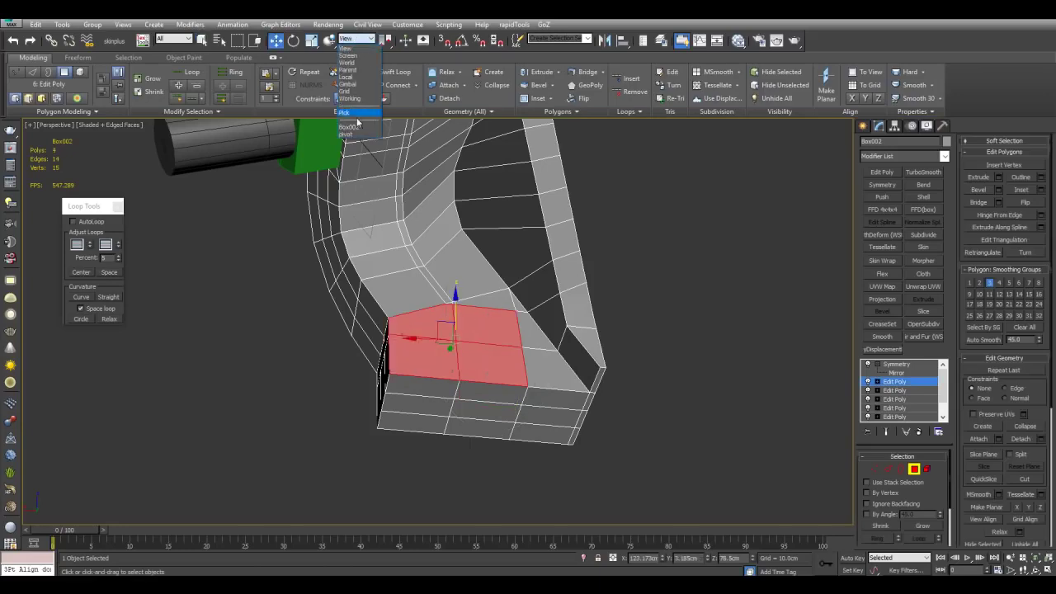
{"action": "left_click", "coordinate": [356, 135]}
{"action": "scroll", "coordinate": [493, 314], "scroll_direction": "up", "scroll_amount": 5}
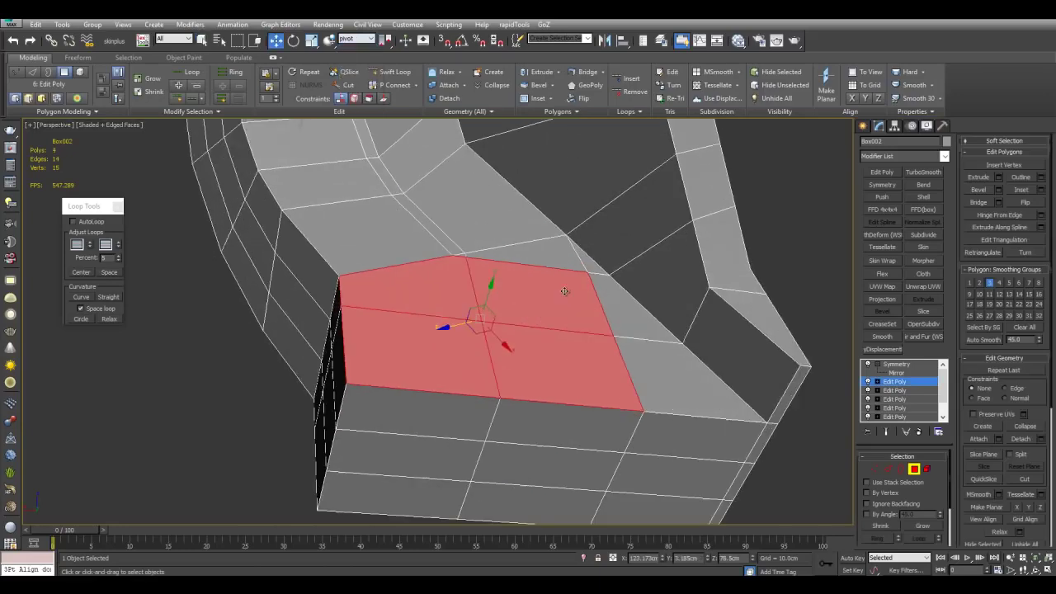
Set the transform center to Use Transform Coordinate Center and try moving the selected foot polygons from the pivot object.
{"action": "scroll", "coordinate": [493, 314], "scroll_direction": "down", "scroll_amount": 4}
{"action": "left_click_drag", "start_coordinate": [385, 40], "coordinate": [386, 91]}
{"action": "scroll", "coordinate": [401, 243], "scroll_direction": "down", "scroll_amount": 3}
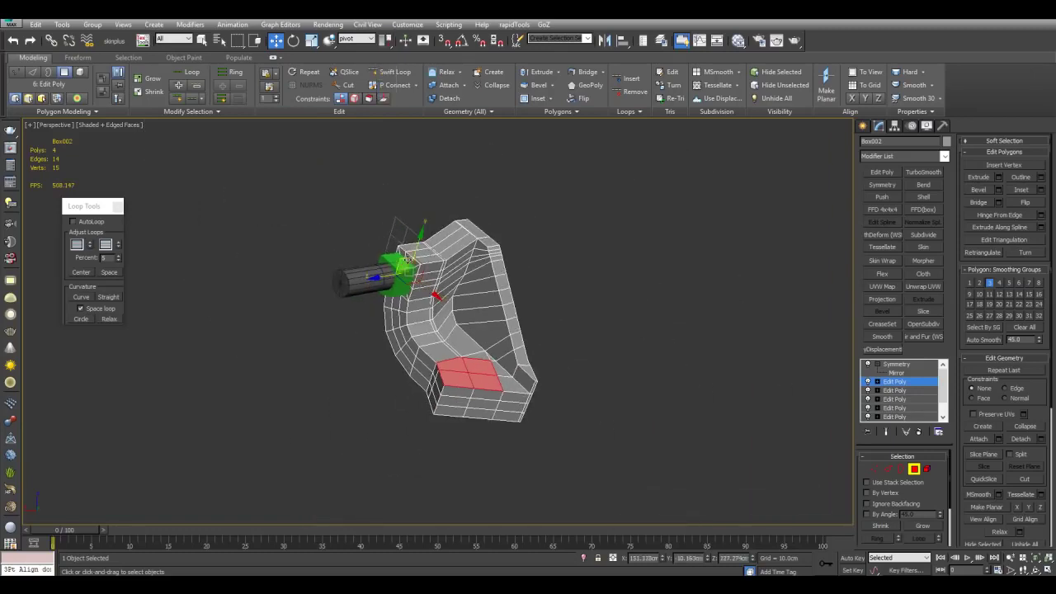
{"action": "scroll", "coordinate": [463, 224], "scroll_direction": "up", "scroll_amount": 2}
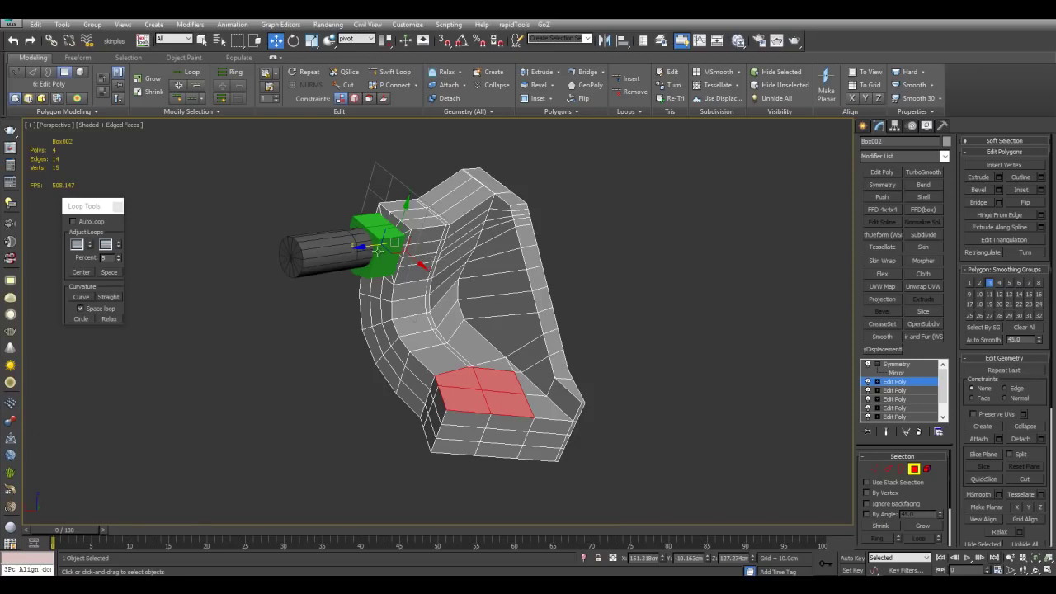
{"action": "left_click_drag", "start_coordinate": [377, 245], "coordinate": [467, 273]}
{"action": "right_click", "coordinate": [390, 228]}
Return the transform center to Use Pivot Point Center and finish polygon editing on the mirrored box.
{"action": "middle_click_drag", "start_coordinate": [419, 223], "coordinate": [406, 238]}
{"action": "scroll", "coordinate": [408, 234], "scroll_direction": "up", "scroll_amount": 2}
{"action": "scroll", "coordinate": [398, 226], "scroll_direction": "down", "scroll_amount": 2}
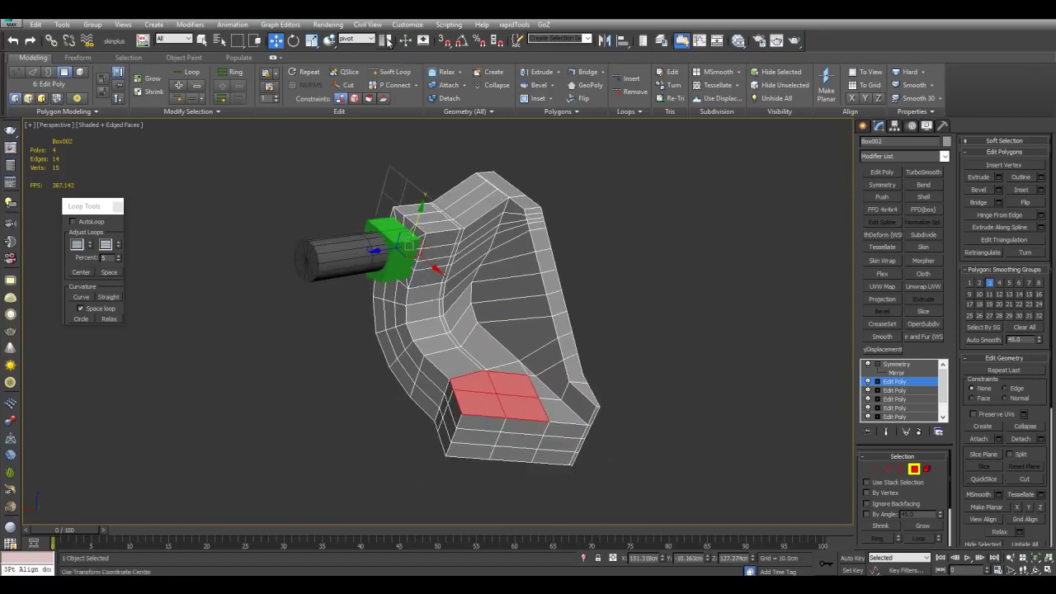
{"action": "key", "text": "z"}
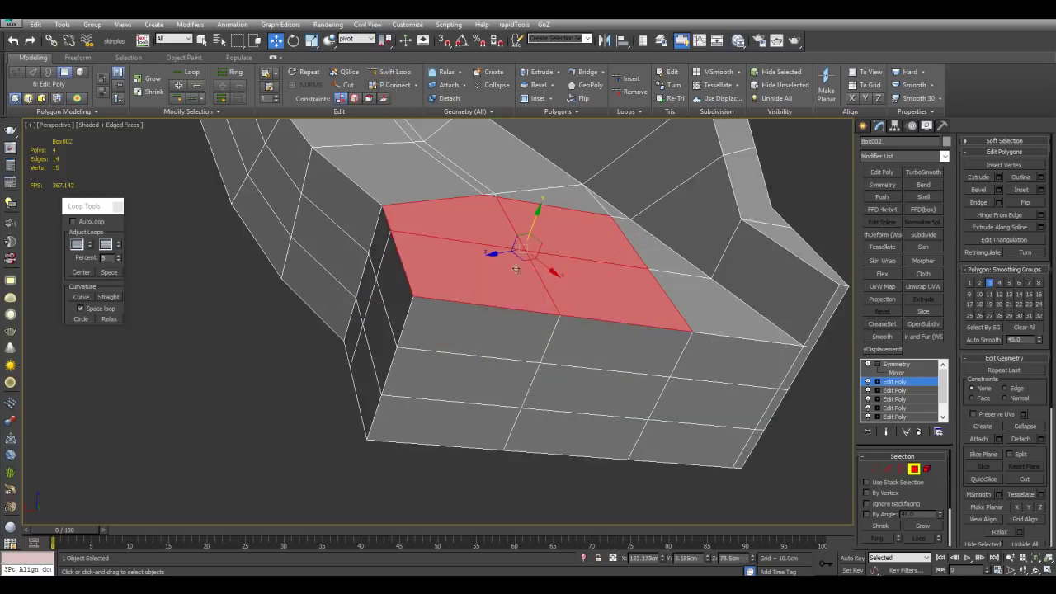
{"action": "scroll", "coordinate": [537, 274], "scroll_direction": "down", "scroll_amount": 4}
{"action": "key", "text": "4"}
{"action": "middle_click_drag", "start_coordinate": [539, 280], "coordinate": [564, 338]}
{"action": "key", "text": "alt+q"}
{"action": "middle_click_drag", "start_coordinate": [409, 242], "coordinate": [441, 238]}
{"action": "key", "text": "alt+q"}
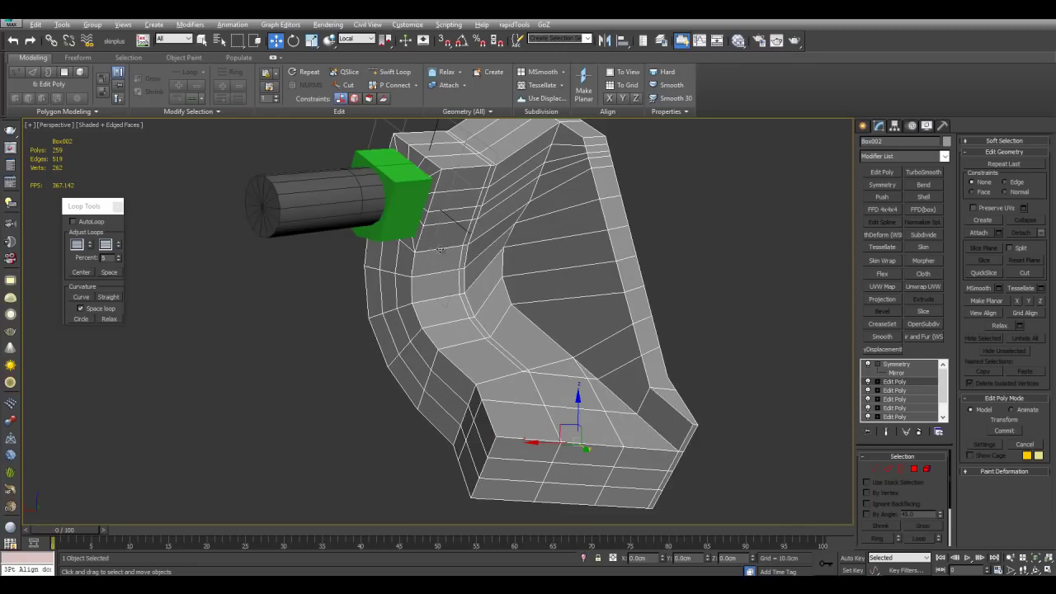
Try rotating the cylinder in the pivot coordinate system around Use Transform Coordinate Center.
{"action": "left_click", "coordinate": [349, 220]}
{"action": "scroll", "coordinate": [363, 221], "scroll_direction": "down", "scroll_amount": 4}
{"action": "key", "text": "e"}
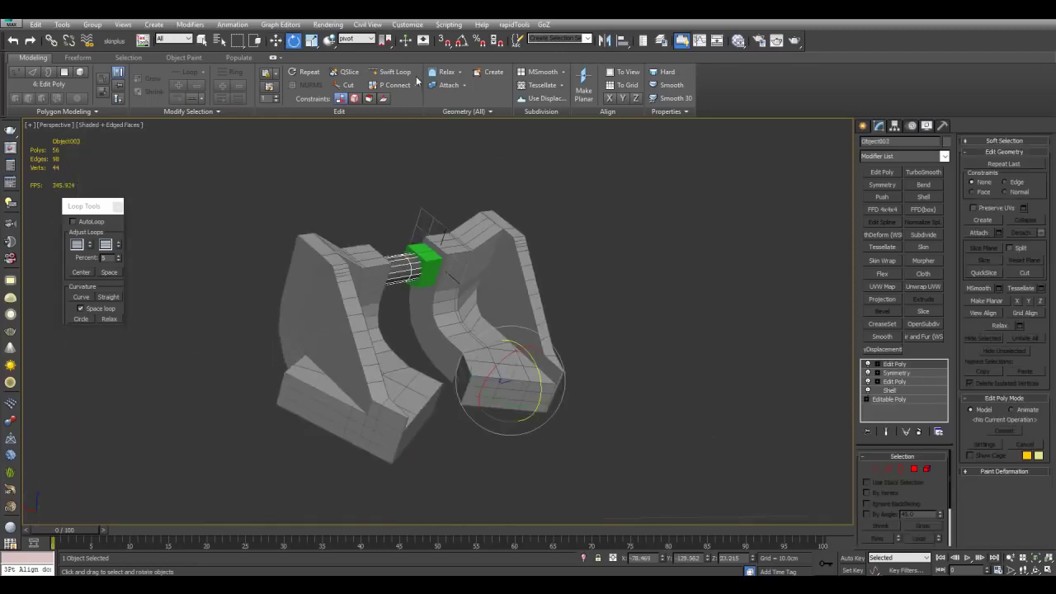
{"action": "left_click_drag", "start_coordinate": [386, 44], "coordinate": [386, 93]}
{"action": "scroll", "coordinate": [391, 242], "scroll_direction": "up", "scroll_amount": 3}
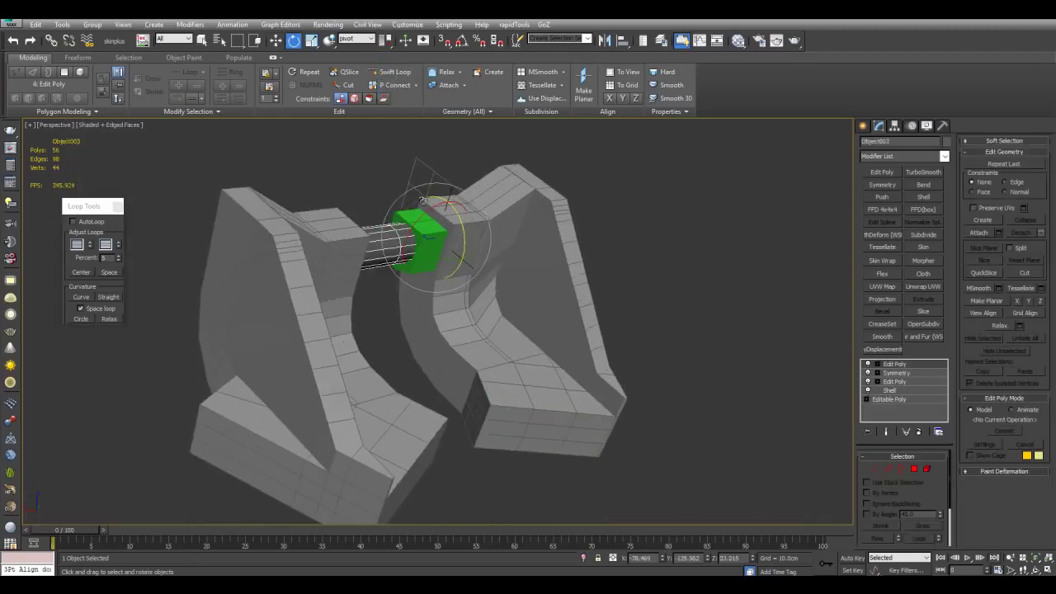
{"action": "left_click_drag", "start_coordinate": [454, 238], "coordinate": [477, 170]}
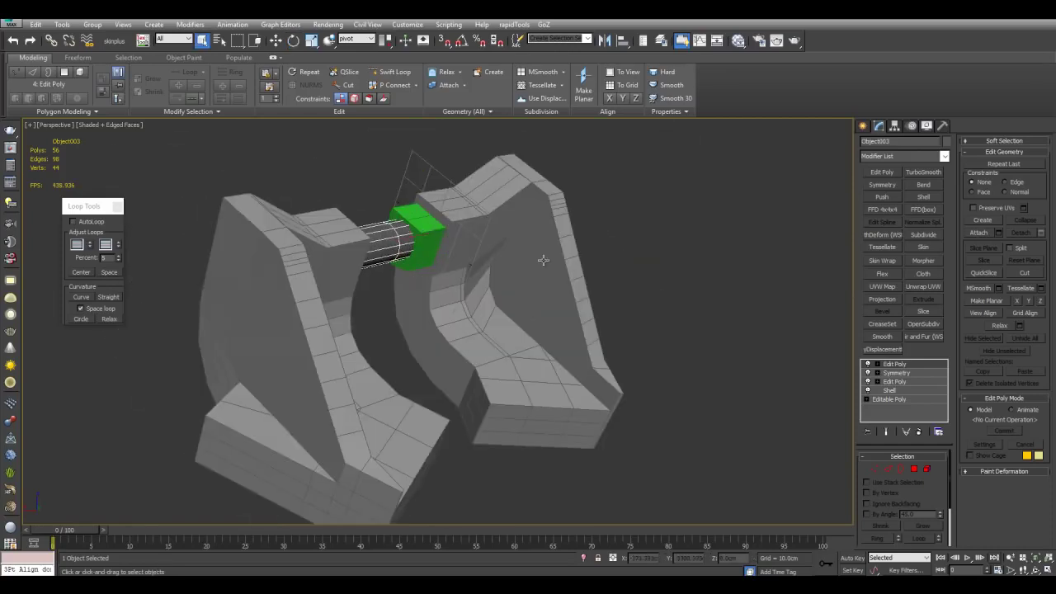
Isolate the mirrored box and, in its upper Edit Poly modifier, select four adjoining polygons on the foot's outer face.
{"action": "middle_click_drag", "start_coordinate": [543, 260], "coordinate": [462, 244], "text": "alt"}
{"action": "middle_click_drag", "start_coordinate": [609, 251], "coordinate": [561, 299]}
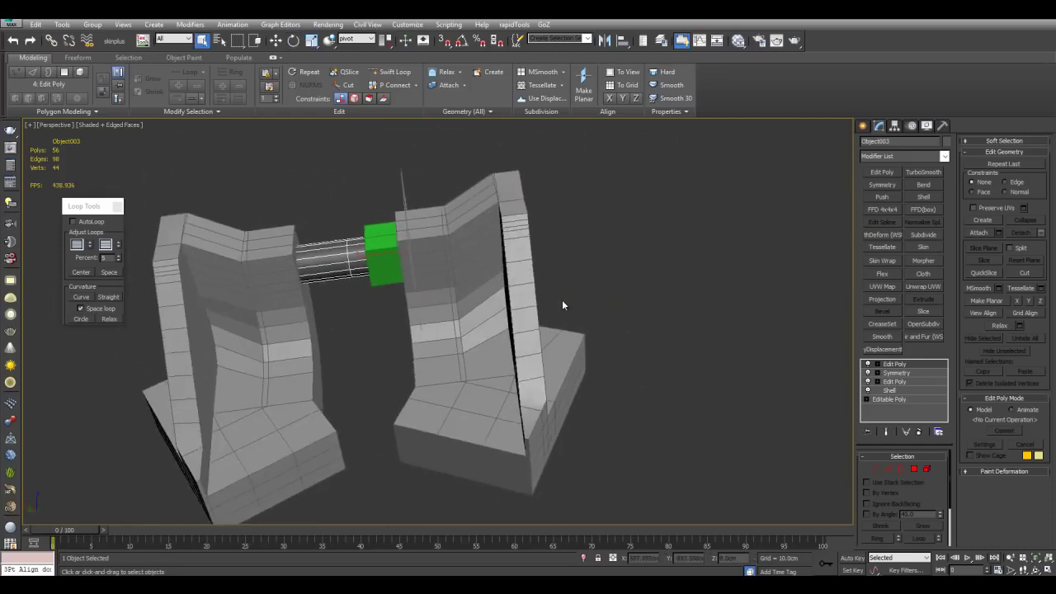
{"action": "left_click", "coordinate": [569, 340]}
{"action": "key", "text": "alt+q"}
{"action": "middle_click_drag", "start_coordinate": [569, 340], "coordinate": [694, 339], "text": "alt"}
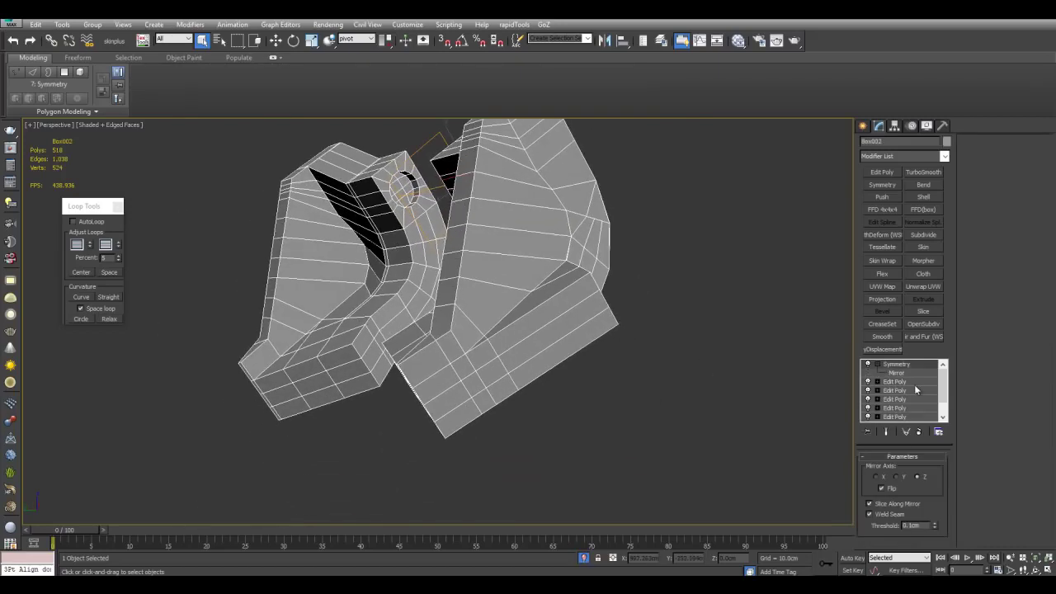
{"action": "left_click", "coordinate": [914, 384]}
{"action": "middle_click_drag", "start_coordinate": [649, 384], "coordinate": [578, 359], "text": "alt"}
{"action": "scroll", "coordinate": [569, 355], "scroll_direction": "up", "scroll_amount": 3}
{"action": "key", "text": "4"}
{"action": "left_click", "coordinate": [442, 322]}
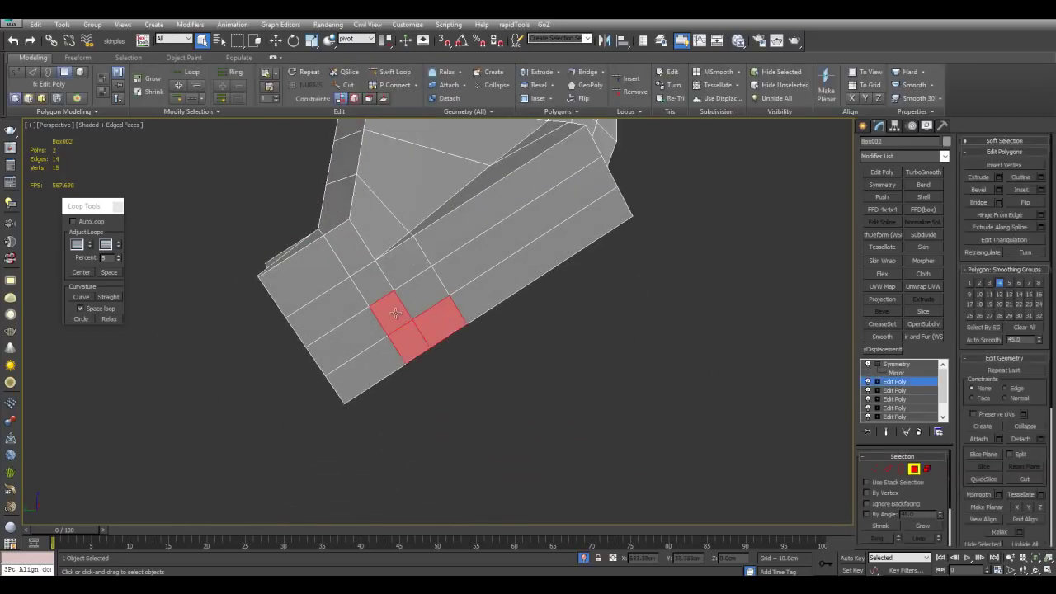
{"action": "middle_click_drag", "start_coordinate": [410, 294], "coordinate": [595, 341], "text": "alt"}
Reshape the four selected foot polygons into a regular octagonal outline.
{"action": "key", "text": "w"}
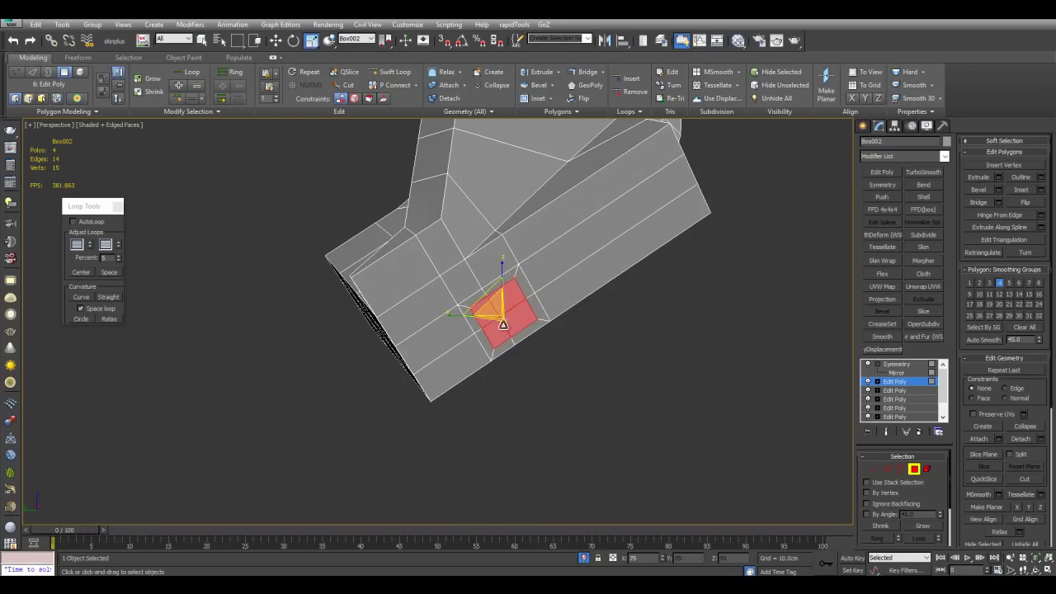
{"action": "scroll", "coordinate": [596, 338], "scroll_direction": "up", "scroll_amount": 3}
{"action": "key", "text": "ctrl+shift+c"}
{"action": "key", "text": "z"}
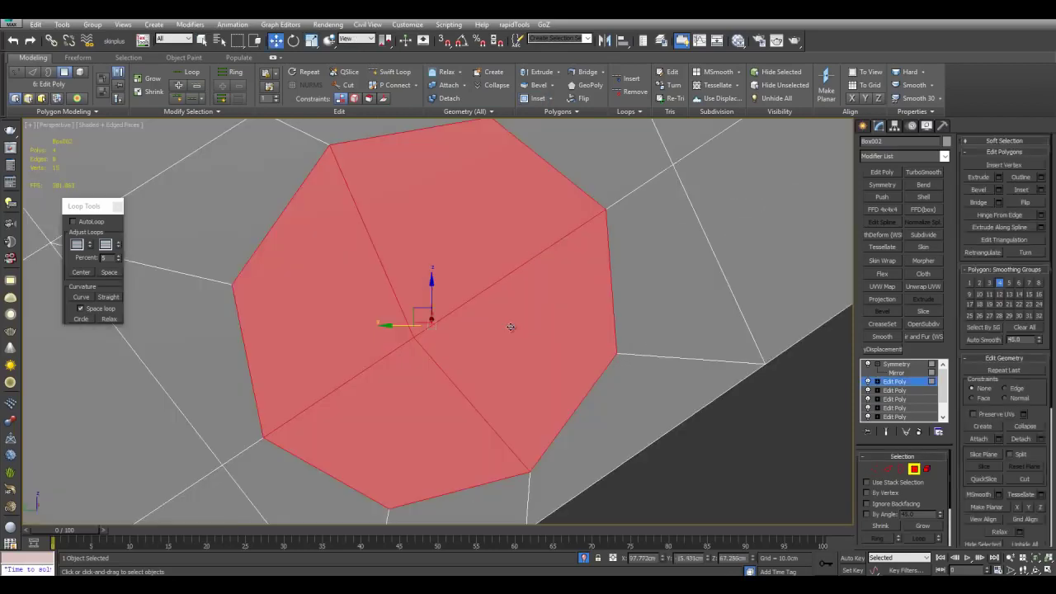
{"action": "scroll", "coordinate": [512, 328], "scroll_direction": "down", "scroll_amount": 5}
{"action": "middle_click_drag", "start_coordinate": [511, 329], "coordinate": [512, 333], "text": "alt"}
Extrude the octagonal polygons outward from the foot to form a long peg.
{"action": "key", "text": "shift+e"}
{"action": "left_click_drag", "start_coordinate": [460, 321], "coordinate": [460, 201]}
{"action": "key", "text": "w"}
{"action": "scroll", "coordinate": [460, 203], "scroll_direction": "down", "scroll_amount": 4}
{"action": "middle_click_drag", "start_coordinate": [460, 206], "coordinate": [560, 304], "text": "alt"}
{"action": "scroll", "coordinate": [561, 305], "scroll_direction": "up", "scroll_amount": 3}
{"action": "middle_click_drag", "start_coordinate": [570, 355], "coordinate": [586, 385], "text": "alt"}
{"action": "scroll", "coordinate": [585, 384], "scroll_direction": "down", "scroll_amount": 4}
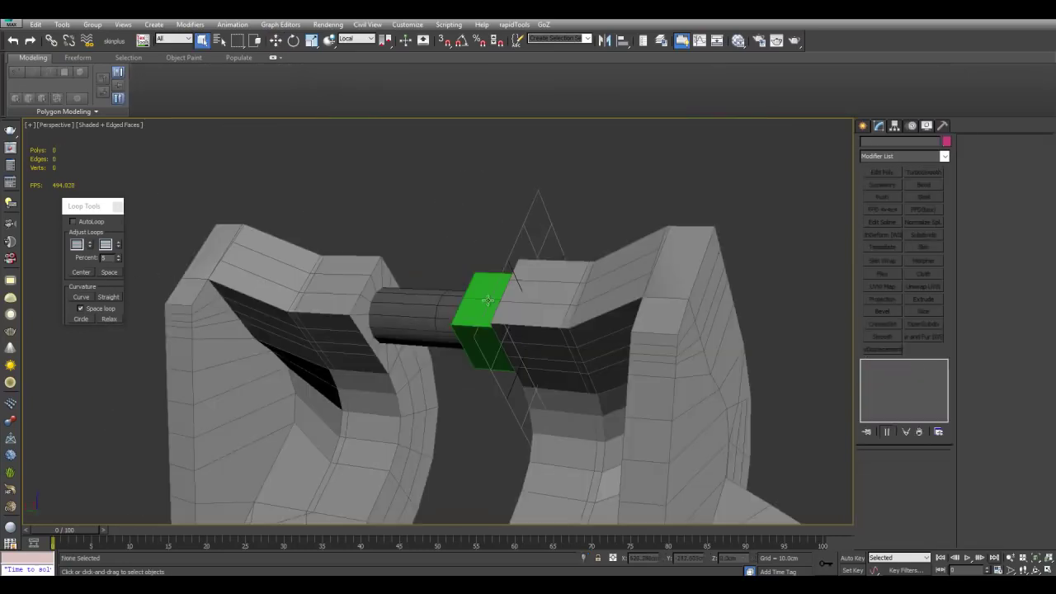
{"action": "middle_click_drag", "start_coordinate": [561, 289], "coordinate": [566, 289], "text": "alt"}
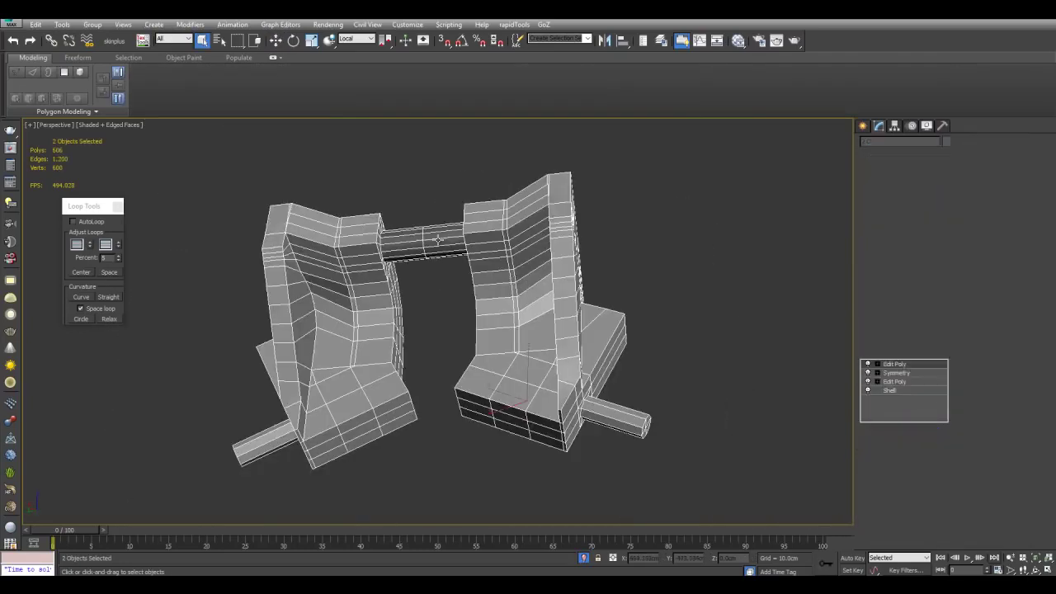
Select the cylinder's polygon band beside its middle edge loop and detach it as a clone named Object004.
{"action": "left_click", "coordinate": [582, 273]}
{"action": "scroll", "coordinate": [582, 273], "scroll_direction": "up", "scroll_amount": 4}
{"action": "scroll", "coordinate": [582, 273], "scroll_direction": "up", "scroll_amount": 3}
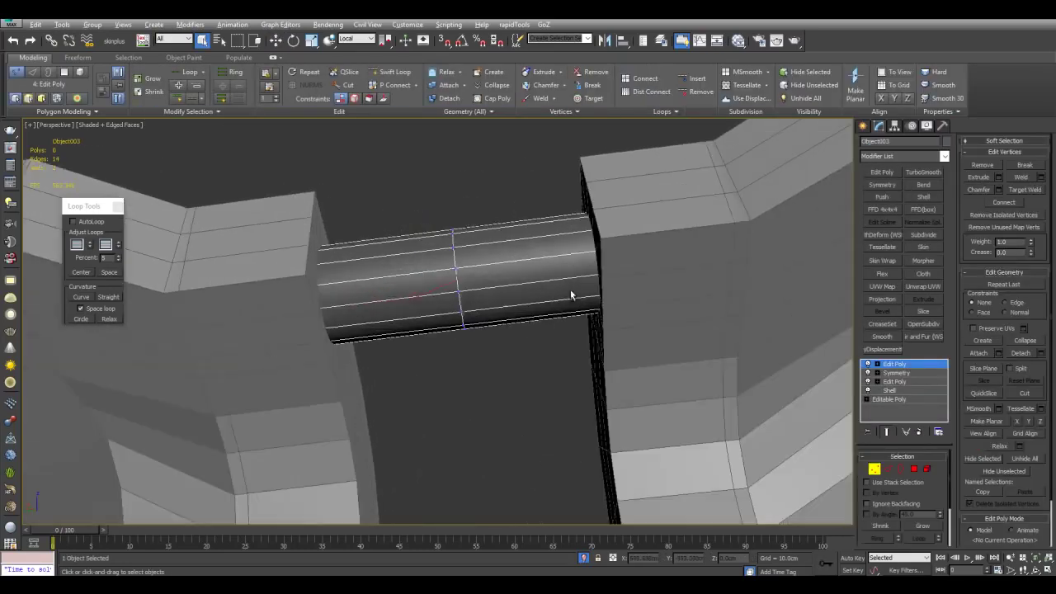
{"action": "left_click", "coordinate": [567, 257]}
{"action": "key", "text": "4"}
{"action": "left_click_drag", "start_coordinate": [518, 189], "coordinate": [558, 341]}
{"action": "key", "text": "alt+d"}
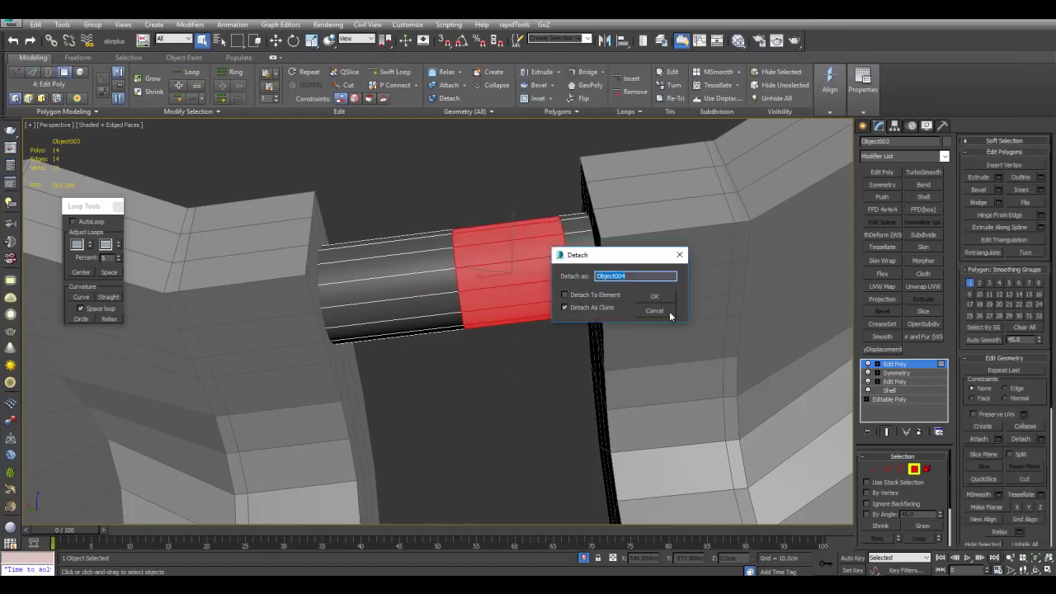
{"action": "left_click", "coordinate": [654, 298]}
Give the detached band a light grey color and paste a Symmetry modifier onto it.
{"action": "left_click", "coordinate": [558, 271]}
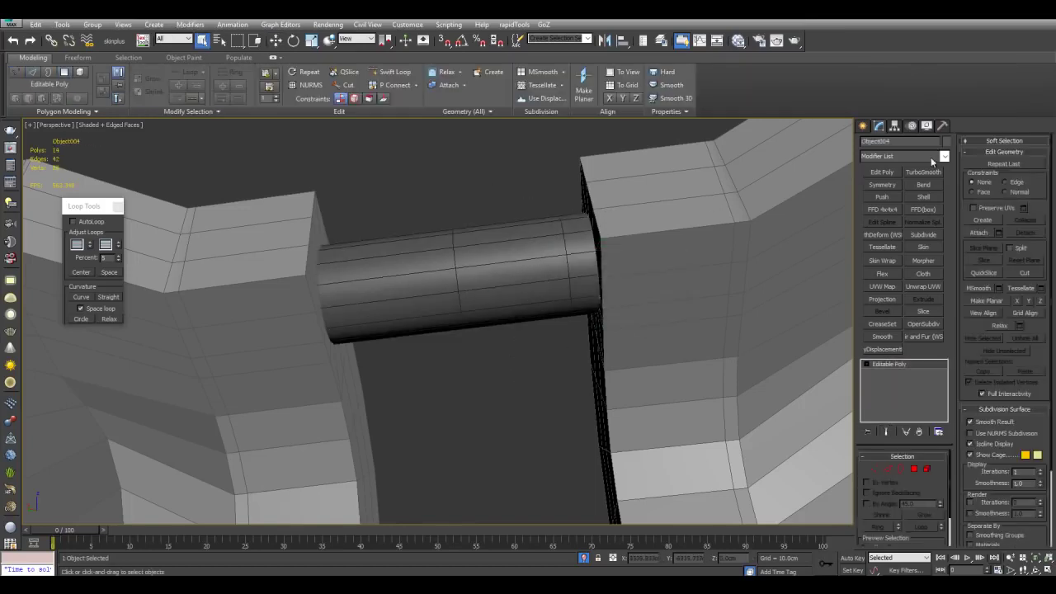
{"action": "left_click", "coordinate": [945, 143]}
{"action": "left_click", "coordinate": [789, 232]}
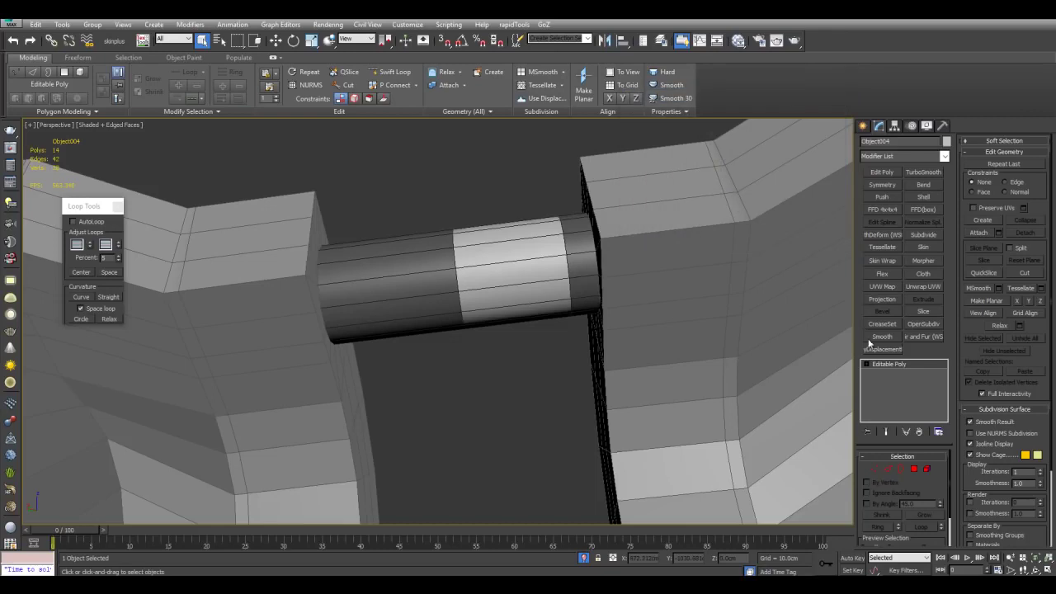
{"action": "right_click", "coordinate": [880, 365]}
{"action": "left_click", "coordinate": [885, 367]}
{"action": "scroll", "coordinate": [652, 289], "scroll_direction": "down", "scroll_amount": 4}
{"action": "middle_click_drag", "start_coordinate": [643, 277], "coordinate": [743, 289], "text": "alt"}
Add a Shell modifier to the band and adjust its outer amount to form a thick ring.
{"action": "left_click", "coordinate": [921, 202]}
{"action": "left_click", "coordinate": [921, 198]}
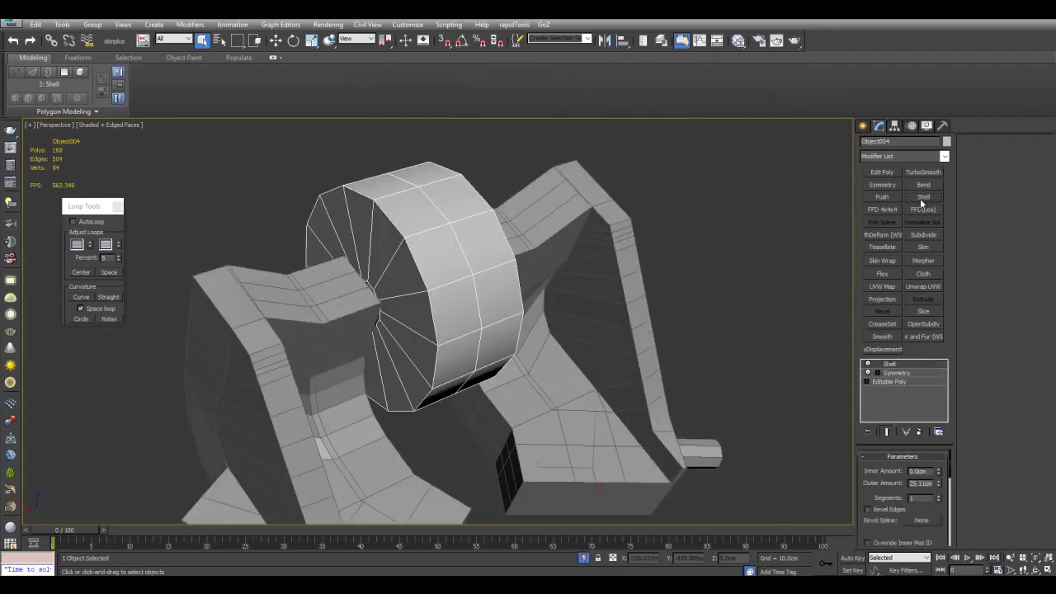
{"action": "left_click_drag", "start_coordinate": [941, 487], "coordinate": [933, 510]}
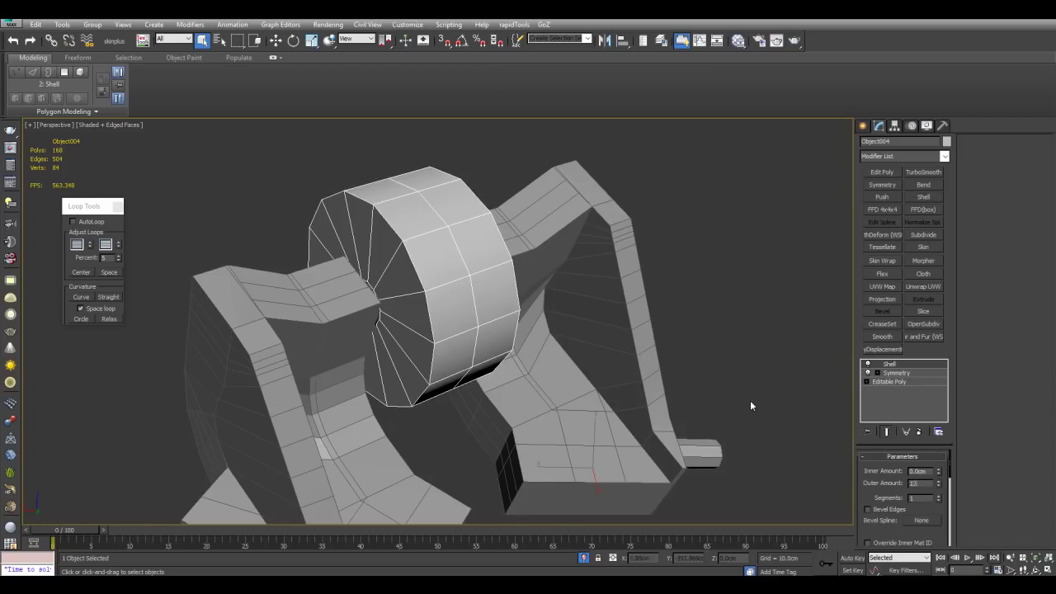
{"action": "key", "text": "Return"}
Add an Edit Poly modifier to the ring, select two upper polygons, and set the Move tool's reference coordinate system to pivot.
{"action": "left_click", "coordinate": [881, 172]}
{"action": "middle_click_drag", "start_coordinate": [722, 301], "coordinate": [578, 275], "text": "alt"}
{"action": "key", "text": "4"}
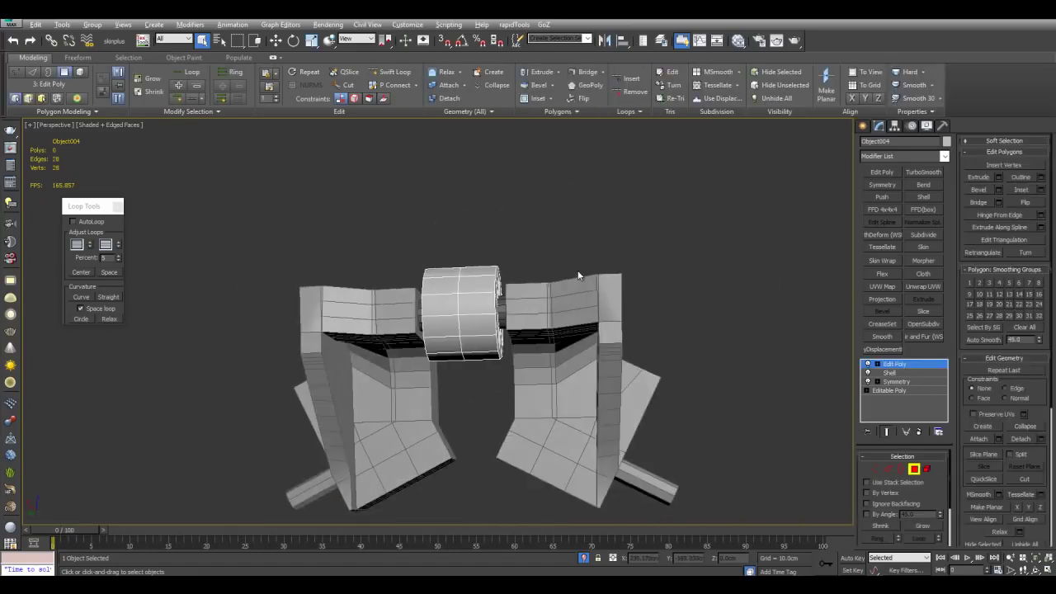
{"action": "left_click", "coordinate": [470, 272]}
{"action": "key", "text": "w"}
{"action": "scroll", "coordinate": [437, 239], "scroll_direction": "up", "scroll_amount": 3}
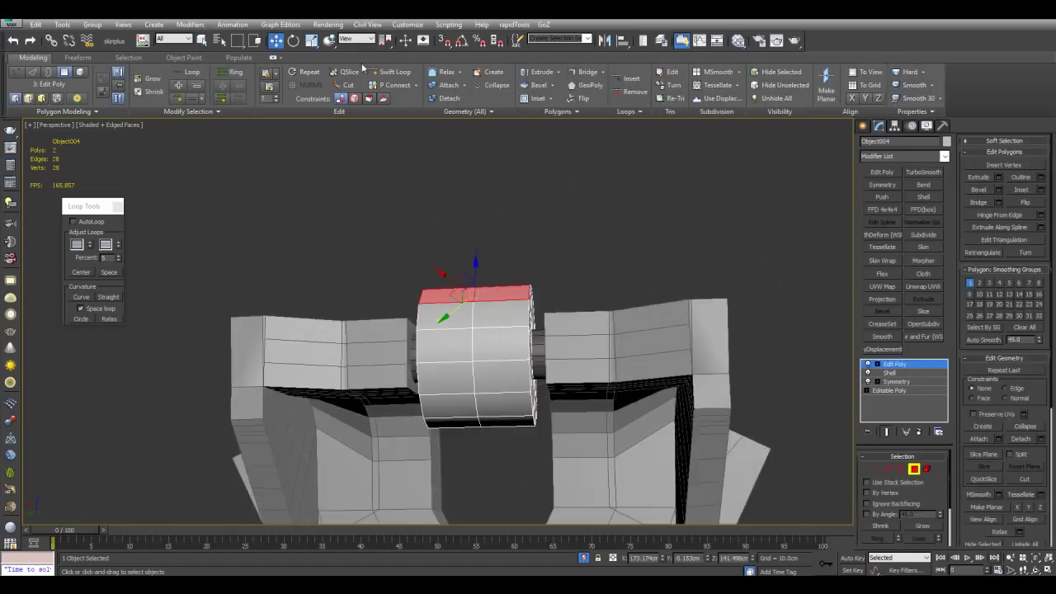
{"action": "left_click", "coordinate": [353, 40]}
{"action": "left_click", "coordinate": [355, 134]}
Extend the ring's polygon selection to four adjoining polygons on its upper side.
{"action": "middle_click_drag", "start_coordinate": [394, 164], "coordinate": [523, 288], "text": "alt"}
{"action": "scroll", "coordinate": [523, 288], "scroll_direction": "up", "scroll_amount": 3}
{"action": "key", "text": "4"}
{"action": "key", "text": "q"}
{"action": "key", "text": "alt+q"}
{"action": "middle_click_drag", "start_coordinate": [537, 324], "coordinate": [529, 320], "text": "alt"}
{"action": "key", "text": "4"}
{"action": "middle_click_drag", "start_coordinate": [479, 284], "coordinate": [498, 302], "text": "alt"}
{"action": "key", "text": "w"}
{"action": "left_click", "coordinate": [426, 324], "text": "ctrl"}
{"action": "left_click", "coordinate": [420, 308], "text": "ctrl"}
{"action": "middle_click_drag", "start_coordinate": [420, 308], "coordinate": [473, 311], "text": "alt"}
Extrude the four selected ring polygons outward into a long arm.
{"action": "key", "text": "ctrl+shift+b"}
{"action": "left_click", "coordinate": [625, 329]}
{"action": "left_click_drag", "start_coordinate": [485, 310], "coordinate": [436, 235]}
{"action": "middle_click_drag", "start_coordinate": [436, 235], "coordinate": [544, 363], "text": "alt"}
Select the two long polygons on one side of the arm and the four adjoining ring polygons.
{"action": "scroll", "coordinate": [615, 348], "scroll_direction": "up", "scroll_amount": 4}
{"action": "key", "text": "q"}
{"action": "left_click", "coordinate": [544, 363]}
{"action": "left_click", "coordinate": [584, 310], "text": "ctrl"}
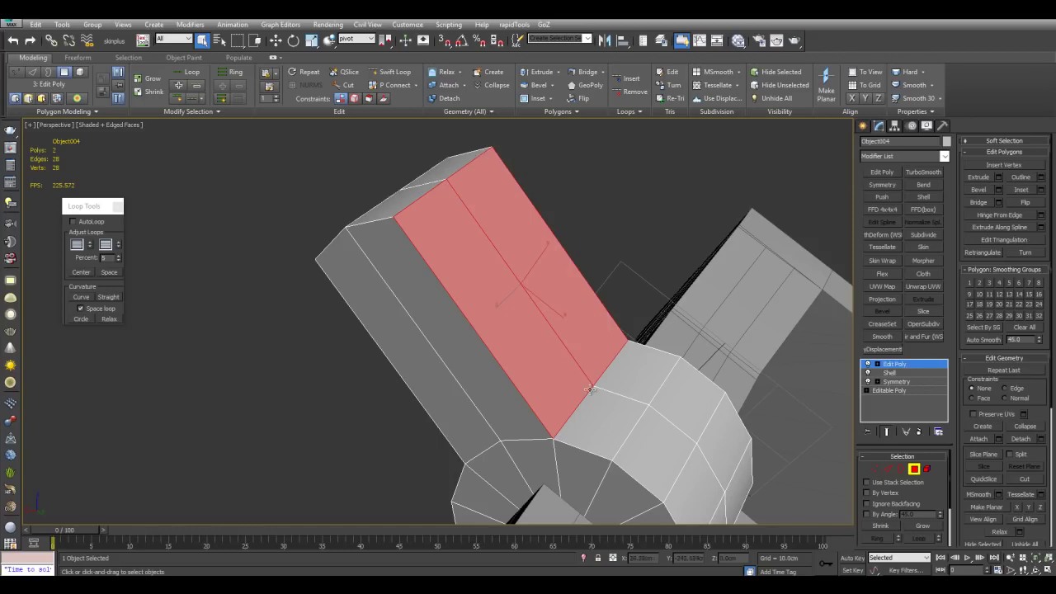
{"action": "left_click", "coordinate": [622, 376], "text": "ctrl"}
{"action": "left_click", "coordinate": [627, 412], "text": "ctrl"}
{"action": "left_click", "coordinate": [668, 413], "text": "ctrl"}
{"action": "left_click", "coordinate": [621, 410], "text": "ctrl"}
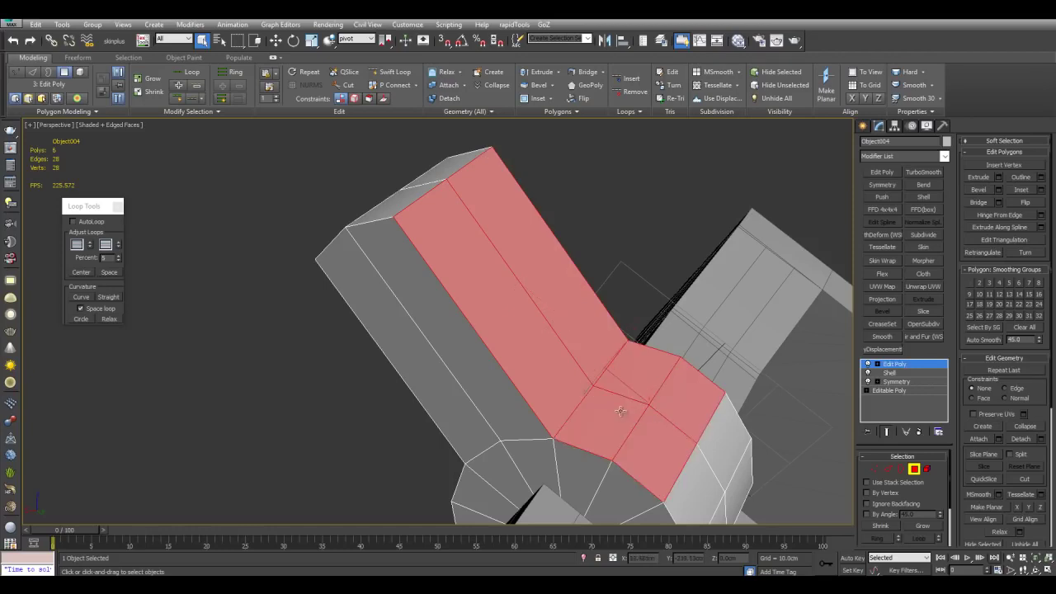
Make the six selected arm and ring polygons planar and adjust their placement slightly.
{"action": "scroll", "coordinate": [665, 371], "scroll_direction": "down", "scroll_amount": 4}
{"action": "middle_click_drag", "start_coordinate": [664, 373], "coordinate": [625, 374], "text": "alt"}
{"action": "left_click", "coordinate": [992, 505]}
{"action": "middle_click_drag", "start_coordinate": [484, 271], "coordinate": [561, 284], "text": "alt"}
{"action": "left_click_drag", "start_coordinate": [509, 295], "coordinate": [505, 300]}
{"action": "middle_click_drag", "start_coordinate": [504, 301], "coordinate": [581, 328], "text": "alt"}
Select the four polygons at the arm's end and rotate them slightly in the pivot coordinate system.
{"action": "key", "text": "q"}
{"action": "left_click", "coordinate": [487, 287]}
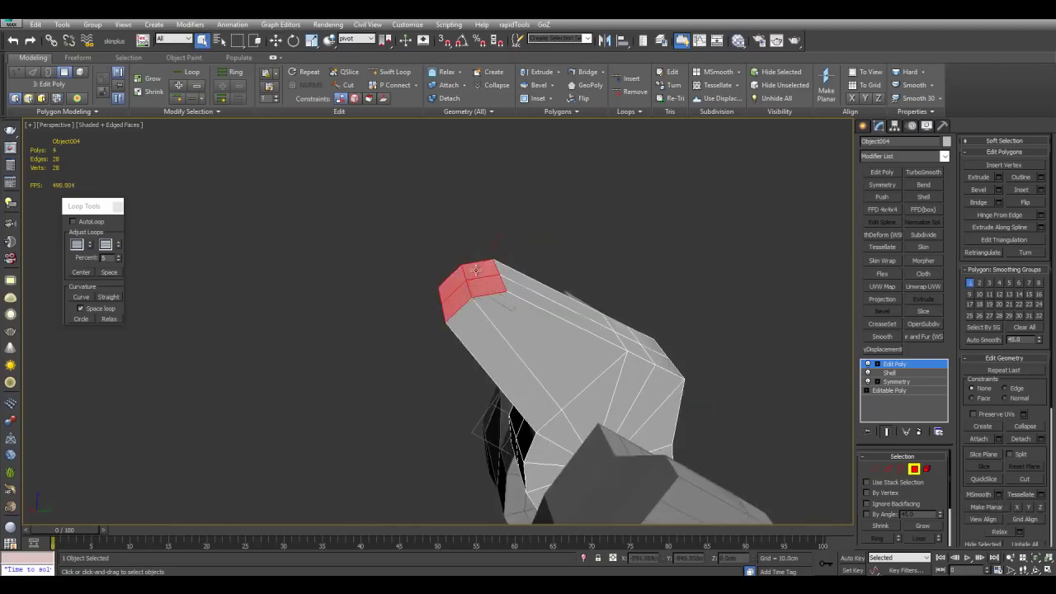
{"action": "middle_click_drag", "start_coordinate": [476, 270], "coordinate": [489, 266], "text": "alt"}
{"action": "key", "text": "e"}
{"action": "left_click", "coordinate": [371, 39]}
{"action": "left_click", "coordinate": [365, 135]}
{"action": "mouse_move", "coordinate": [497, 255]}
{"action": "left_mouse_down"}
{"action": "mouse_move", "coordinate": [504, 267]}
{"action": "mouse_move", "coordinate": [494, 250]}
{"action": "left_mouse_up"}
{"action": "middle_click_drag", "start_coordinate": [505, 265], "coordinate": [632, 214], "text": "alt"}
Select the long polygons on the arm's opposite side with the adjoining ring polygons and move them outward.
{"action": "key", "text": "q"}
{"action": "left_click", "coordinate": [503, 285]}
{"action": "left_click", "coordinate": [487, 306], "text": "ctrl"}
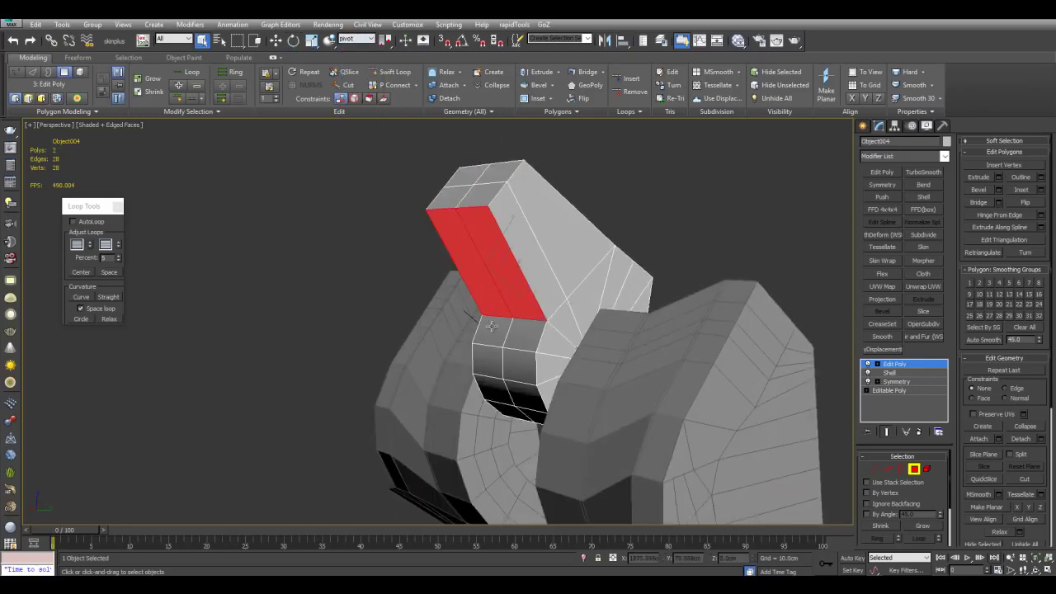
{"action": "left_click", "coordinate": [492, 359], "text": "ctrl"}
{"action": "middle_click_drag", "start_coordinate": [491, 360], "coordinate": [470, 347], "text": "alt"}
{"action": "key", "text": "w"}
{"action": "key", "text": "e"}
{"action": "middle_click_drag", "start_coordinate": [537, 283], "coordinate": [518, 282], "text": "alt"}
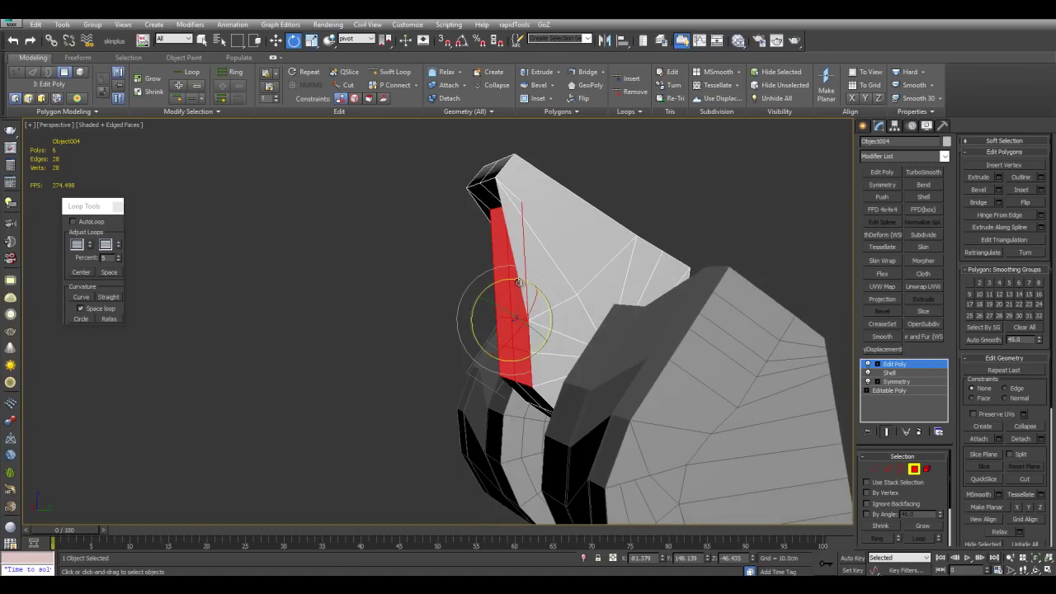
{"action": "key", "text": "w"}
{"action": "left_click_drag", "start_coordinate": [531, 314], "coordinate": [517, 306]}
{"action": "middle_click_drag", "start_coordinate": [517, 307], "coordinate": [479, 256], "text": "alt"}
Select only the polygons at the arm's tip and extend the arm further outward.
{"action": "key", "text": "q"}
{"action": "left_click_drag", "start_coordinate": [443, 167], "coordinate": [491, 230]}
{"action": "middle_click_drag", "start_coordinate": [491, 230], "coordinate": [566, 240]}
{"action": "left_click", "coordinate": [497, 284], "text": "alt"}
{"action": "left_click_drag", "start_coordinate": [566, 240], "coordinate": [503, 347], "text": "alt"}
{"action": "middle_click_drag", "start_coordinate": [542, 287], "coordinate": [488, 268], "text": "alt"}
{"action": "key", "text": "ctrl+shift+b"}
{"action": "left_click_drag", "start_coordinate": [488, 268], "coordinate": [483, 234]}
{"action": "key", "text": "w"}
Fine-tune the extended arm's polygons with small moves, then deselect the object.
{"action": "middle_click_drag", "start_coordinate": [483, 233], "coordinate": [495, 268], "text": "alt"}
{"action": "left_click_drag", "start_coordinate": [497, 274], "coordinate": [493, 271]}
{"action": "middle_click_drag", "start_coordinate": [341, 186], "coordinate": [387, 251], "text": "alt"}
{"action": "left_click_drag", "start_coordinate": [541, 330], "coordinate": [548, 322]}
{"action": "middle_click_drag", "start_coordinate": [548, 321], "coordinate": [578, 318], "text": "alt"}
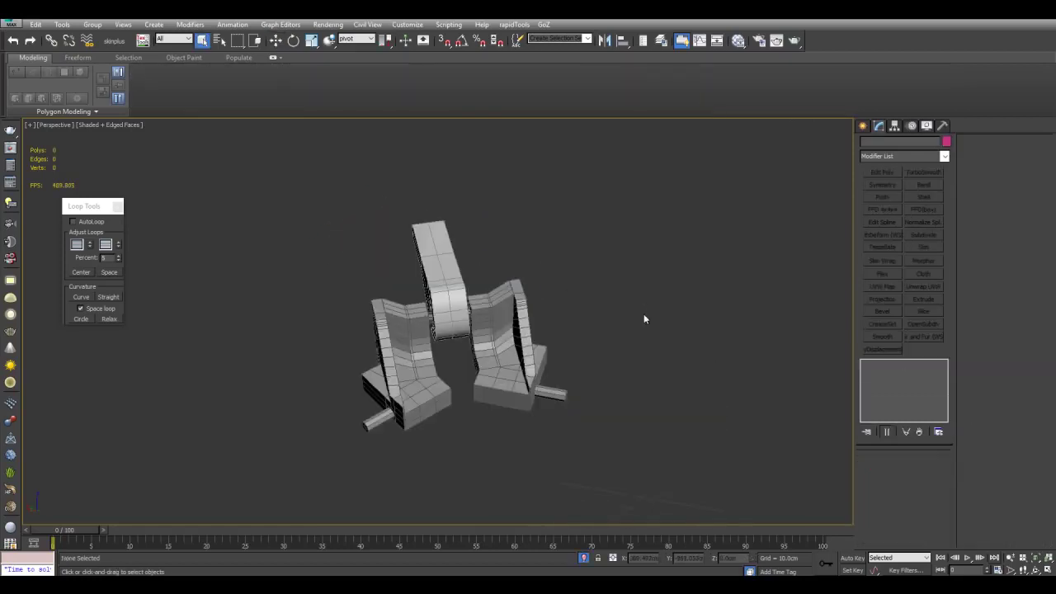
Select the grid helper beside the ring.
{"action": "middle_click_drag", "start_coordinate": [643, 315], "coordinate": [626, 259], "text": "alt"}
{"action": "scroll", "coordinate": [637, 305], "scroll_direction": "up", "scroll_amount": 5}
{"action": "key", "text": "alt+q"}
{"action": "middle_click_drag", "start_coordinate": [561, 233], "coordinate": [573, 354], "text": "alt"}
{"action": "scroll", "coordinate": [573, 355], "scroll_direction": "up", "scroll_amount": 4}
{"action": "left_click", "coordinate": [514, 281]}
{"action": "middle_click_drag", "start_coordinate": [590, 306], "coordinate": [637, 344], "text": "alt"}
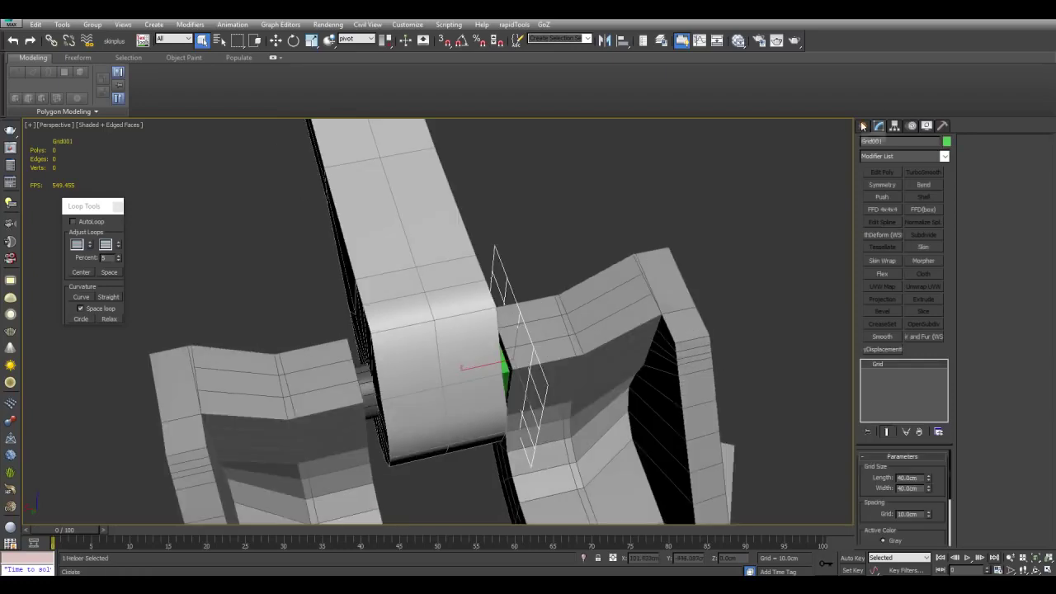
Create a small box primitive on the grid helper's plane and activate the Move tool on it.
{"action": "left_click", "coordinate": [863, 126]}
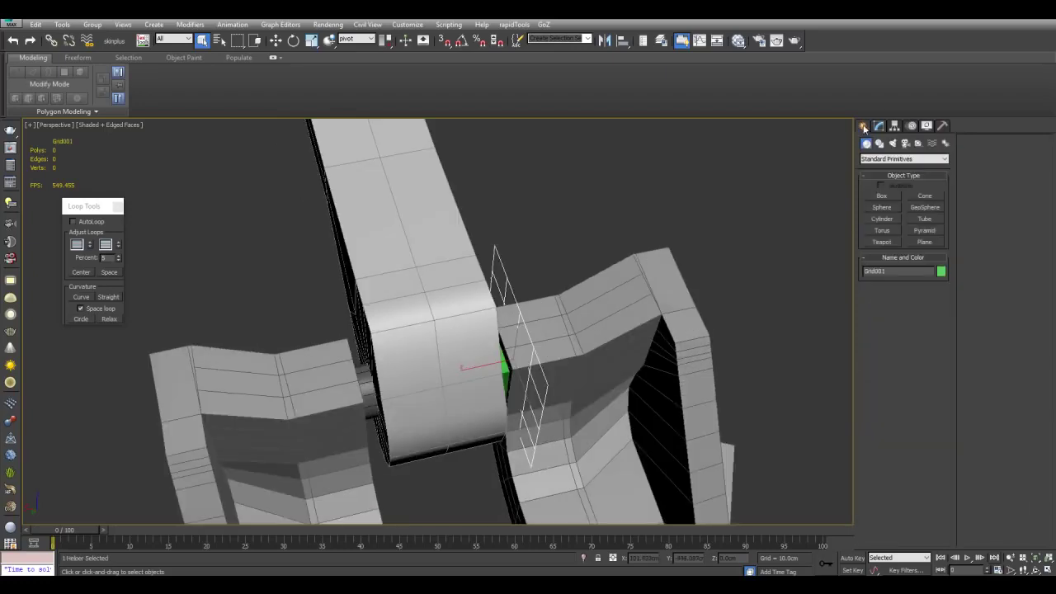
{"action": "left_click", "coordinate": [882, 196]}
{"action": "middle_click_drag", "start_coordinate": [709, 297], "coordinate": [687, 286], "text": "alt"}
{"action": "scroll", "coordinate": [687, 286], "scroll_direction": "up", "scroll_amount": 5}
{"action": "left_click_drag", "start_coordinate": [577, 235], "coordinate": [503, 282]}
{"action": "left_click", "coordinate": [476, 300]}
{"action": "right_click", "coordinate": [479, 300]}
{"action": "middle_click_drag", "start_coordinate": [686, 316], "coordinate": [636, 327], "text": "alt"}
{"action": "scroll", "coordinate": [636, 327], "scroll_direction": "down", "scroll_amount": 3}
{"action": "mouse_move", "coordinate": [557, 304]}
{"action": "middle_mouse_down"}
{"action": "mouse_move", "coordinate": [575, 317]}
{"action": "mouse_move", "coordinate": [565, 318]}
{"action": "middle_mouse_up"}
{"action": "key", "text": "w"}
{"action": "middle_click_drag", "start_coordinate": [594, 286], "coordinate": [545, 307], "text": "alt"}
Create a small sphere primitive on the grid helper's plane near the new box, then clear the selection.
{"action": "left_click", "coordinate": [884, 207]}
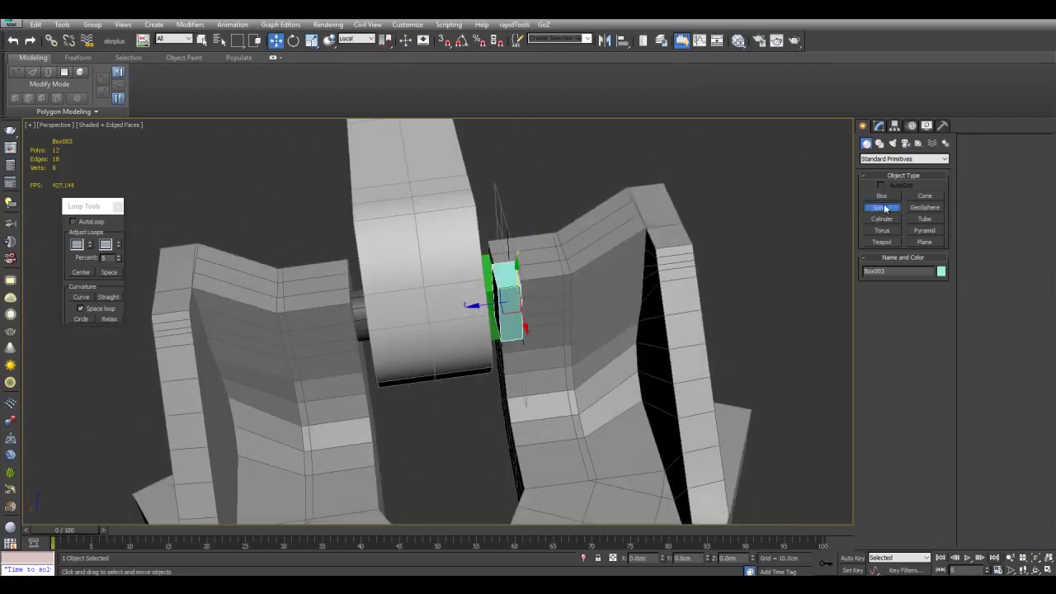
{"action": "middle_click_drag", "start_coordinate": [487, 272], "coordinate": [524, 268], "text": "alt"}
{"action": "left_click_drag", "start_coordinate": [505, 224], "coordinate": [531, 249]}
{"action": "right_click", "coordinate": [532, 250]}
{"action": "middle_click_drag", "start_coordinate": [649, 330], "coordinate": [623, 333], "text": "alt"}
{"action": "left_click", "coordinate": [710, 317]}
Isolate the arm together with the two curved side brackets, then deselect them.
{"action": "scroll", "coordinate": [621, 333], "scroll_direction": "down", "scroll_amount": 4}
{"action": "middle_click_drag", "start_coordinate": [710, 317], "coordinate": [589, 329], "text": "alt"}
{"action": "scroll", "coordinate": [589, 329], "scroll_direction": "up", "scroll_amount": 2}
{"action": "left_click", "coordinate": [565, 291]}
{"action": "left_click", "coordinate": [434, 292], "text": "ctrl"}
{"action": "left_click", "coordinate": [465, 249], "text": "ctrl"}
{"action": "key", "text": "alt+q"}
{"action": "scroll", "coordinate": [495, 254], "scroll_direction": "down", "scroll_amount": 2}
{"action": "middle_click_drag", "start_coordinate": [504, 257], "coordinate": [730, 269], "text": "alt"}
{"action": "left_click", "coordinate": [696, 292]}
{"action": "scroll", "coordinate": [676, 290], "scroll_direction": "down", "scroll_amount": 3}
{"action": "mouse_move", "coordinate": [660, 292]}
{"action": "middle_mouse_down", "text": "alt"}
{"action": "mouse_move", "coordinate": [541, 266]}
{"action": "mouse_move", "coordinate": [582, 329]}
{"action": "mouse_move", "coordinate": [582, 413]}
{"action": "mouse_move", "coordinate": [592, 198]}
{"action": "mouse_move", "coordinate": [572, 287]}
{"action": "mouse_move", "coordinate": [657, 306]}
{"action": "middle_mouse_up", "text": "alt"}
{"action": "scroll", "coordinate": [553, 285], "scroll_direction": "up", "scroll_amount": 6}
{"action": "left_click", "coordinate": [582, 279]}
{"action": "key", "text": "e"}
{"action": "scroll", "coordinate": [582, 279], "scroll_direction": "down", "scroll_amount": 3}
{"action": "key", "text": "q"}
{"action": "left_click", "coordinate": [673, 306]}
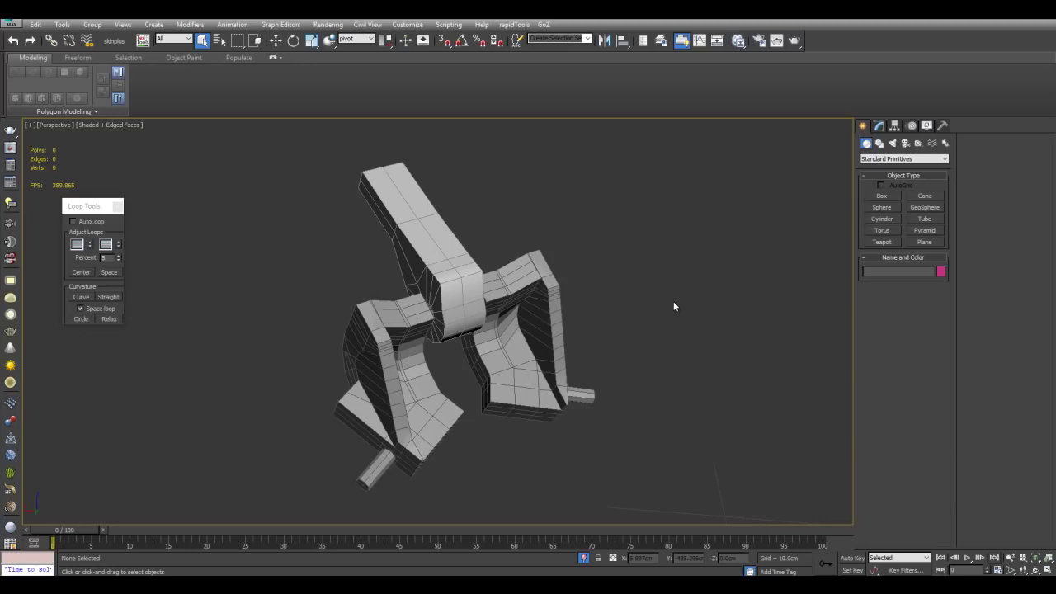